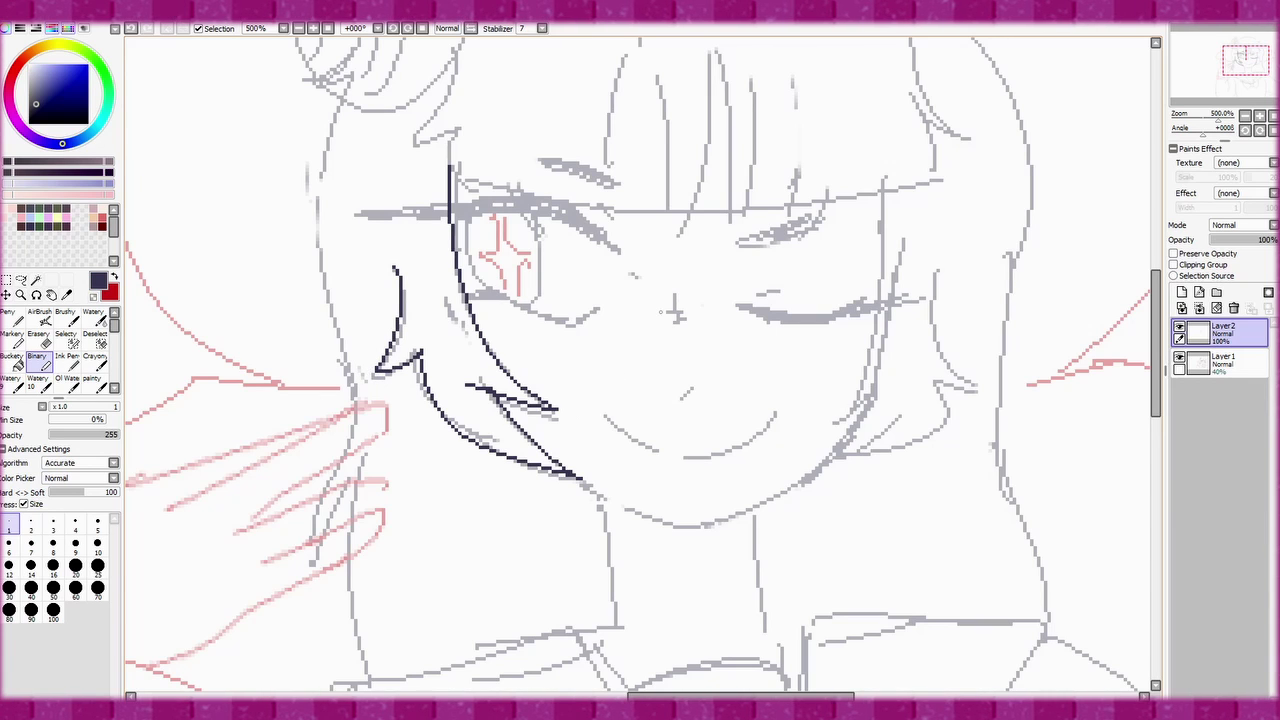
- Ink the open eye's upper lash line, iris outline and lower lid over the sketch on Layer2
{"action": "left_click_drag", "start_coordinate": [640, 360], "coordinate": [562, 405]}
{"action": "left_click_drag", "start_coordinate": [282, 258], "coordinate": [438, 246]}
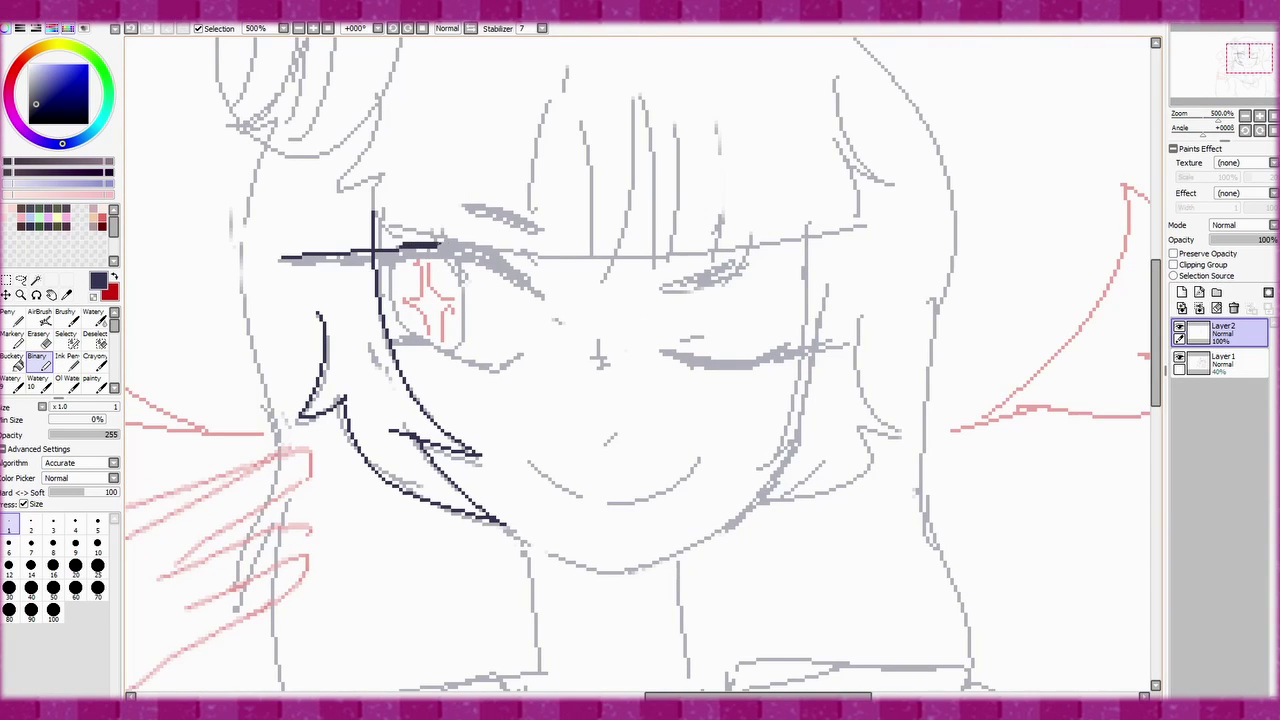
{"action": "mouse_move", "coordinate": [302, 262]}
{"action": "left_mouse_down"}
{"action": "mouse_move", "coordinate": [434, 260]}
{"action": "mouse_move", "coordinate": [540, 296]}
{"action": "left_mouse_up"}
{"action": "key", "text": "ctrl+z"}
{"action": "left_click_drag", "start_coordinate": [412, 338], "coordinate": [520, 352]}
{"action": "key", "text": "ctrl+z"}
{"action": "mouse_move", "coordinate": [455, 264]}
{"action": "left_mouse_down"}
{"action": "mouse_move", "coordinate": [460, 348]}
{"action": "mouse_move", "coordinate": [426, 334]}
{"action": "left_mouse_up"}
- Fill the open eye's upper lash solid with dark navy, then return to the Binary pen
{"action": "left_click", "coordinate": [12, 357]}
{"action": "left_click", "coordinate": [470, 262]}
{"action": "left_click", "coordinate": [37, 357]}
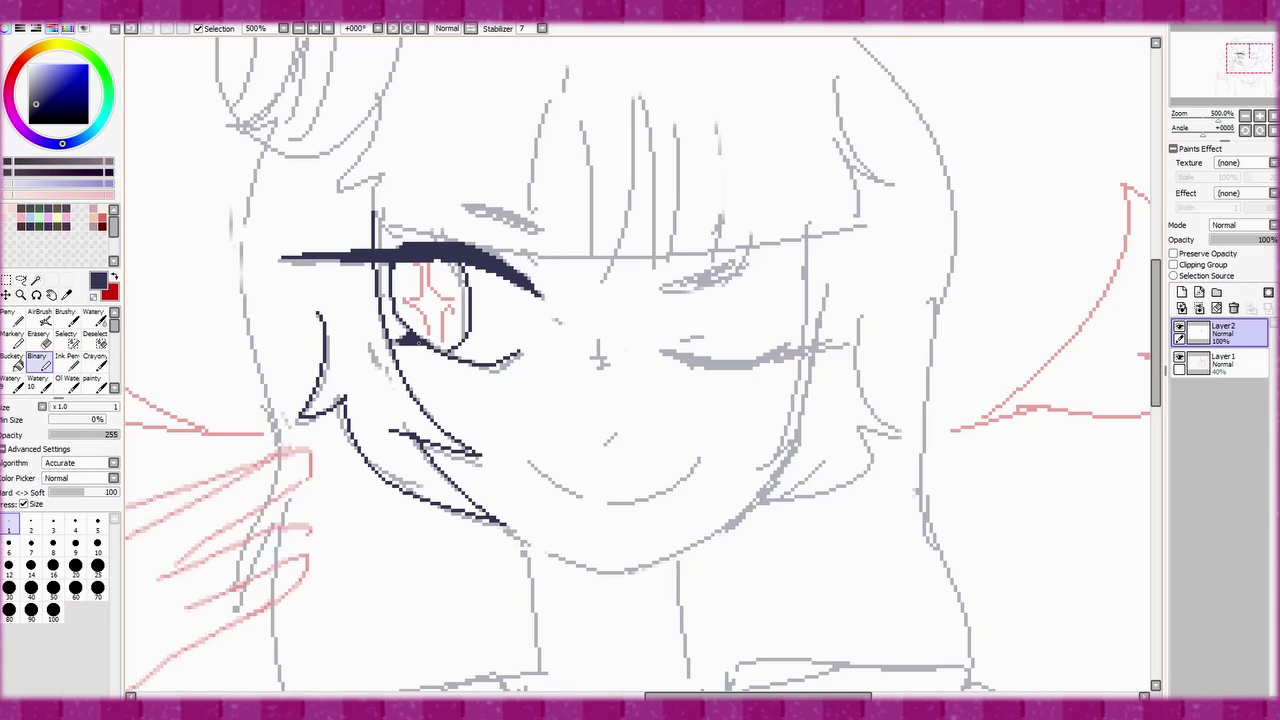
{"action": "key", "text": "ctrl+z"}
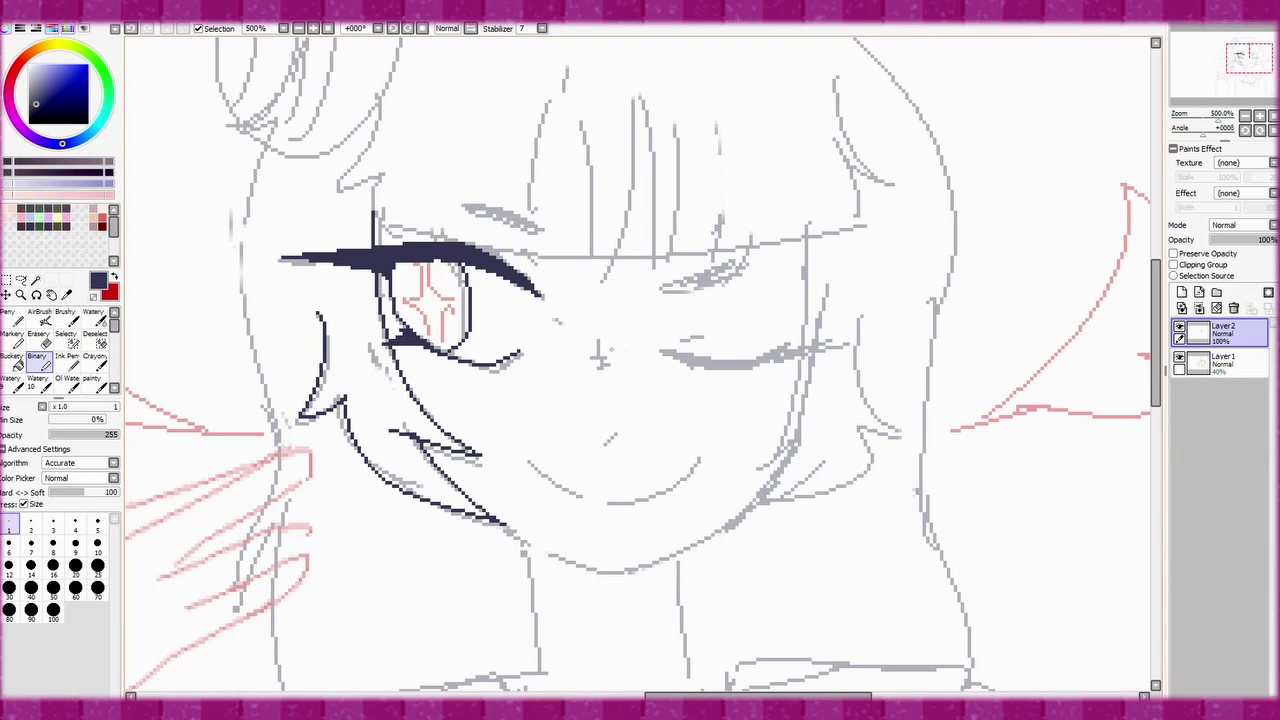
- Ink the small forehead mark between the eyes and the winking eye's thick, dark navy lash
{"action": "left_click_drag", "start_coordinate": [598, 343], "coordinate": [598, 355]}
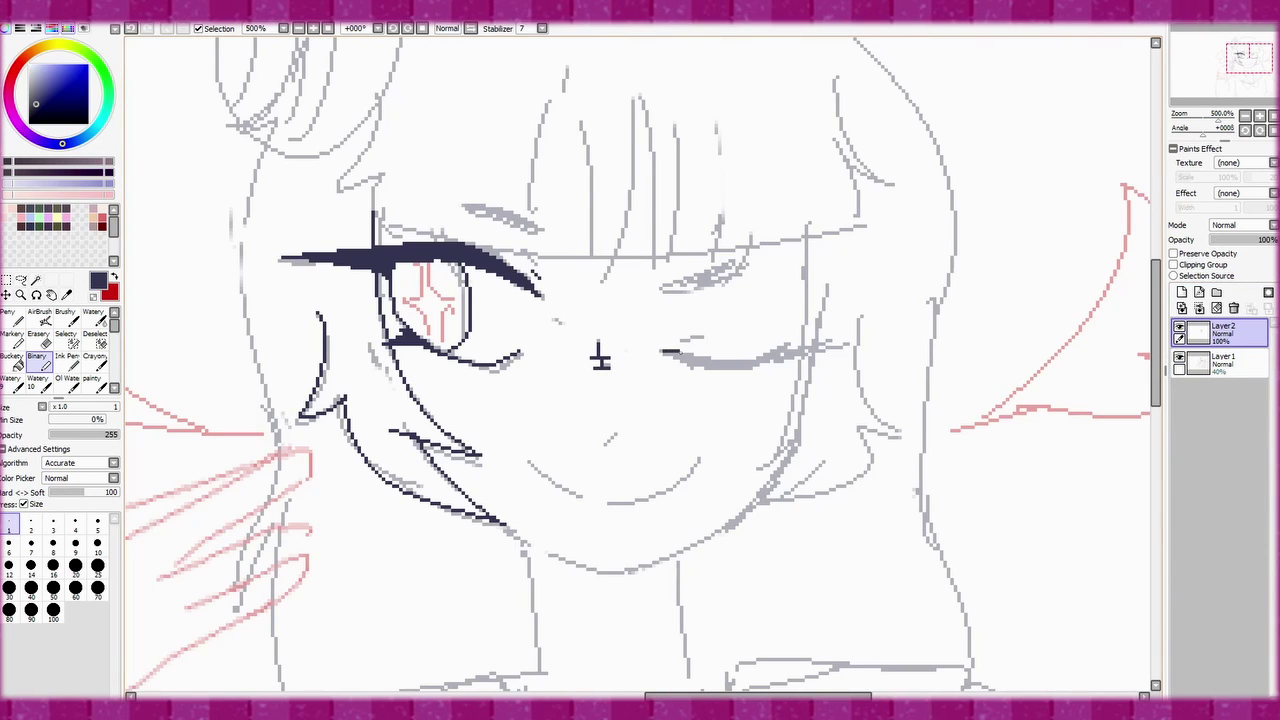
{"action": "left_click_drag", "start_coordinate": [660, 356], "coordinate": [840, 345]}
{"action": "key", "text": "g"}
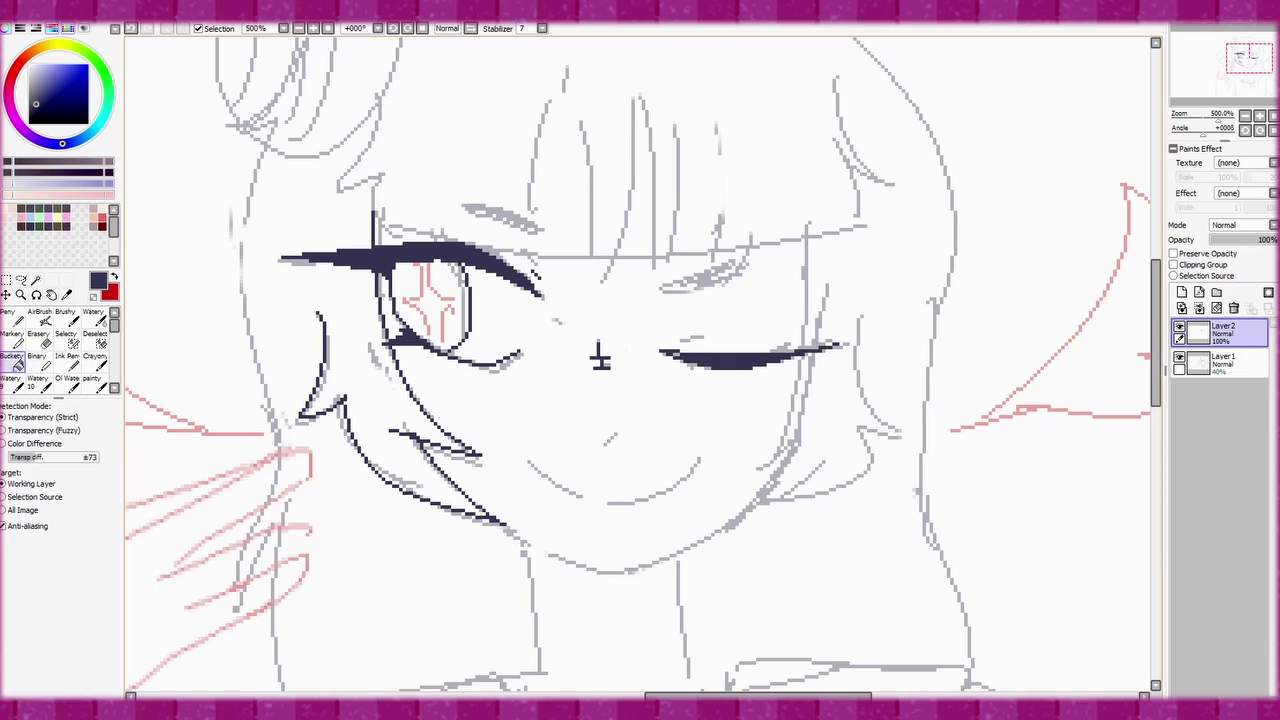
{"action": "key", "text": "b"}
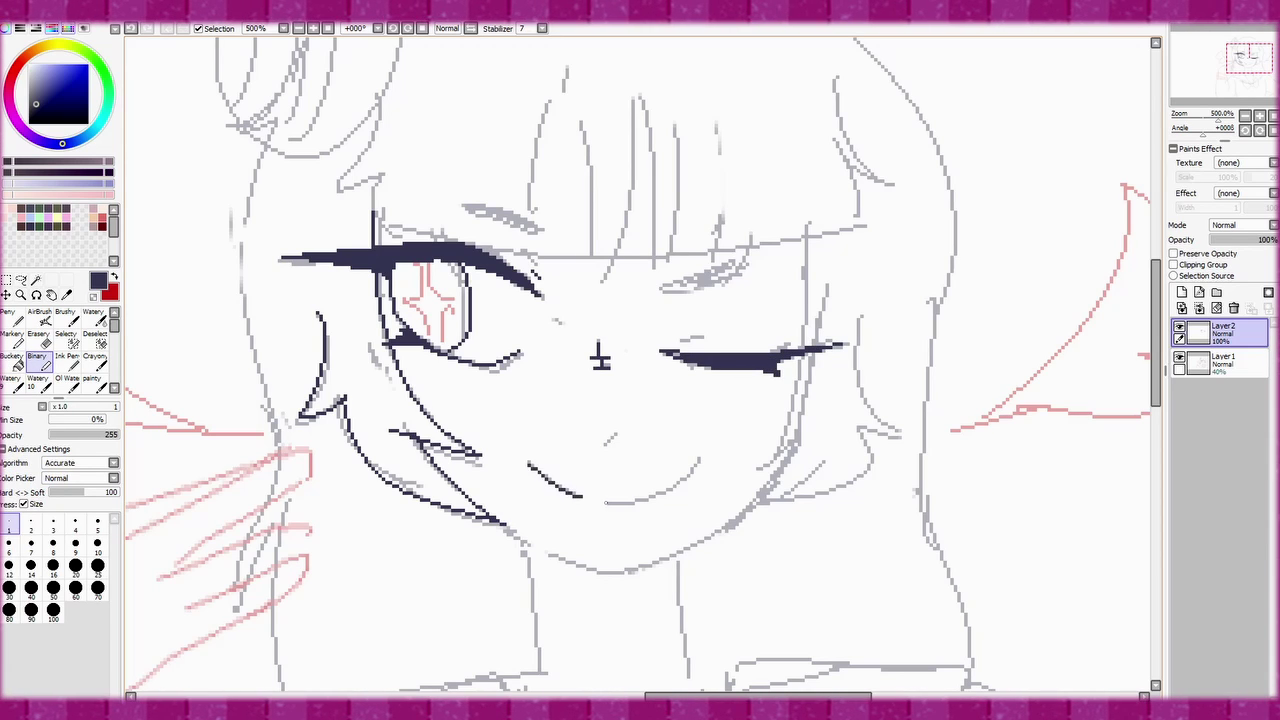
- Ink the rest of the smiling mouth and the short nose line
{"action": "left_click_drag", "start_coordinate": [706, 458], "coordinate": [620, 503]}
{"action": "key", "text": "ctrl+z"}
{"action": "left_click_drag", "start_coordinate": [706, 458], "coordinate": [605, 503]}
{"action": "left_click_drag", "start_coordinate": [606, 441], "coordinate": [627, 436]}
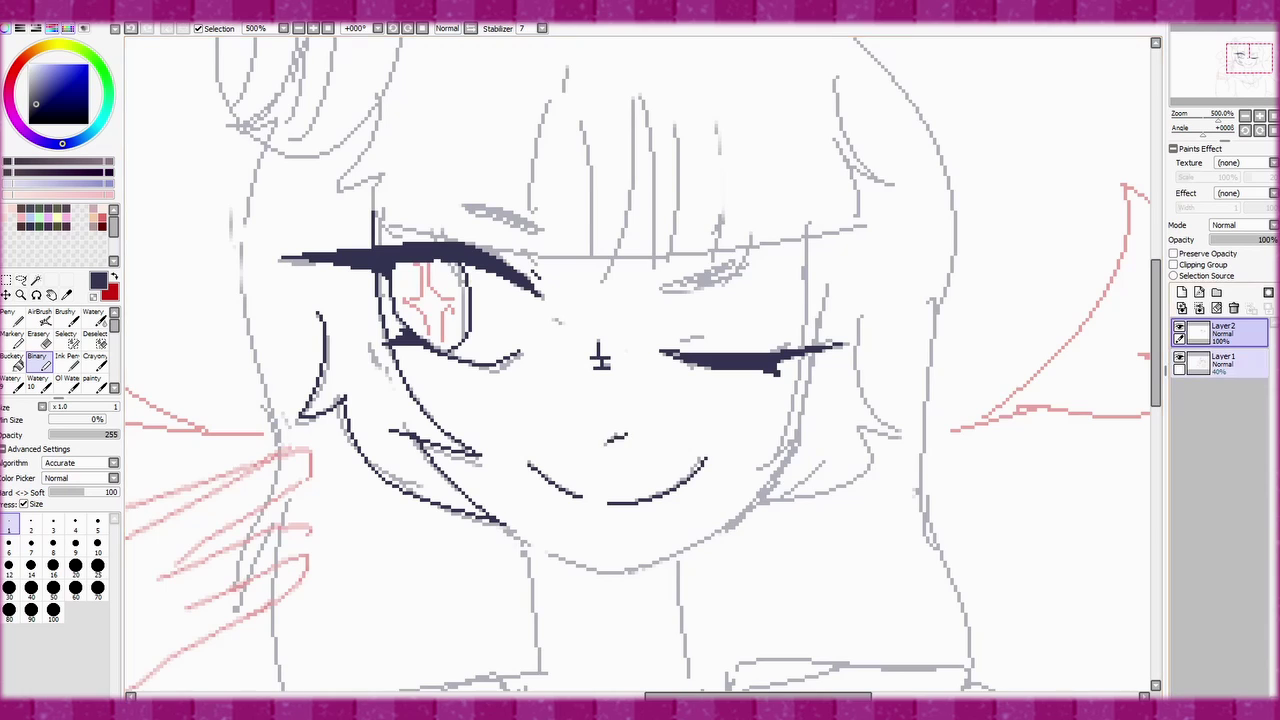
- Ink the short crease above the winking eye and its solid dark navy eyebrow
{"action": "left_click_drag", "start_coordinate": [680, 338], "coordinate": [699, 337]}
{"action": "left_click_drag", "start_coordinate": [660, 287], "coordinate": [744, 258]}
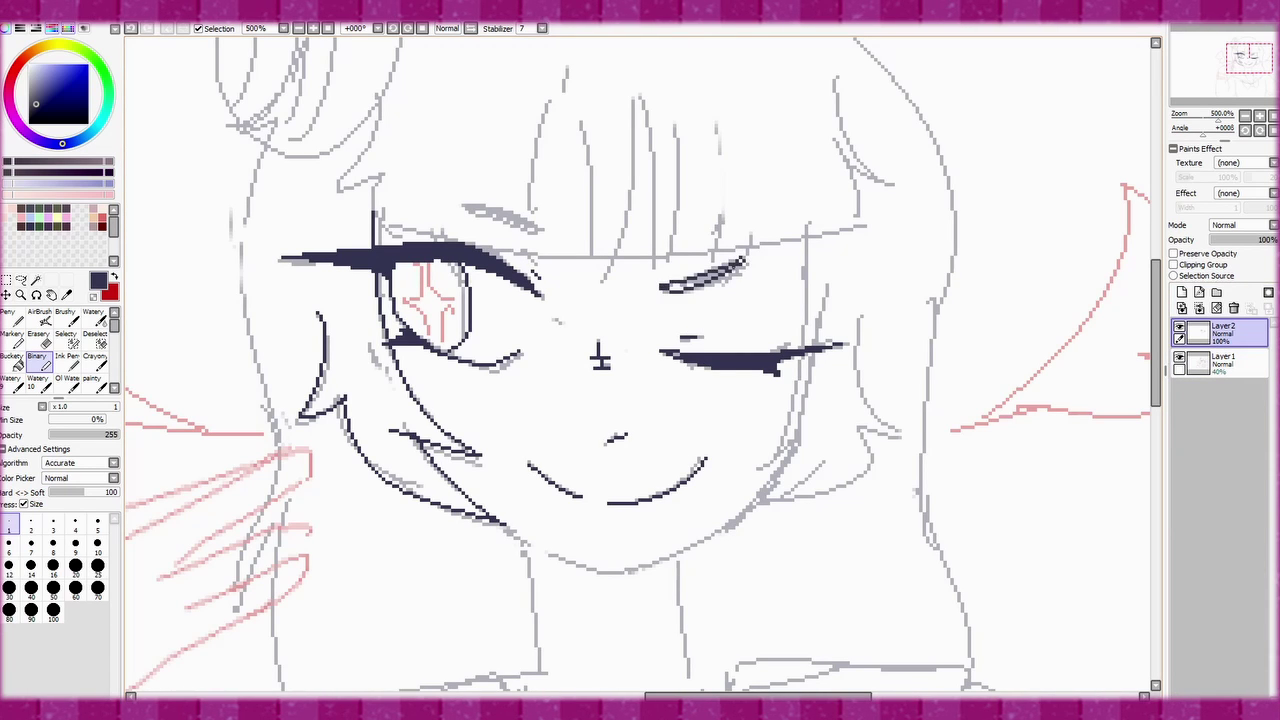
{"action": "left_click_drag", "start_coordinate": [668, 290], "coordinate": [712, 272]}
- Ink the face edge beside the winking eye and the flicked side lock of hair around the cheek
{"action": "scroll", "coordinate": [640, 364], "scroll_direction": "down", "scroll_amount": 2}
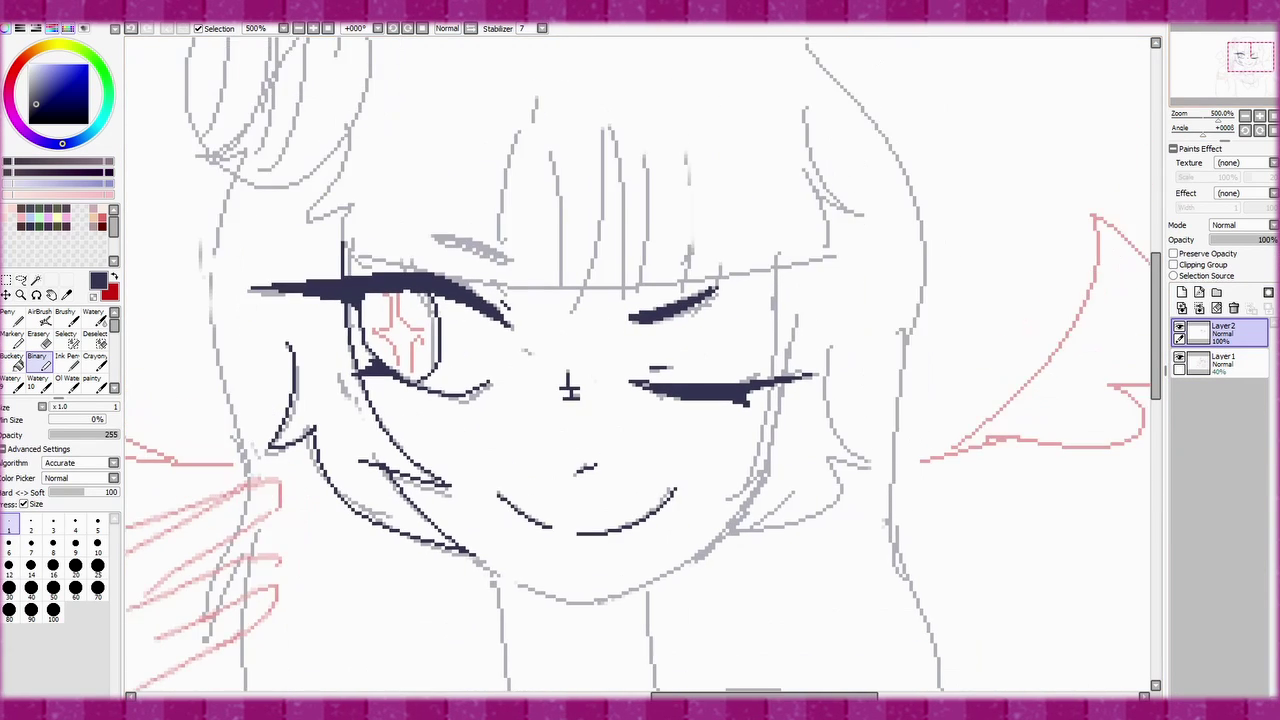
{"action": "mouse_move", "coordinate": [762, 148]}
{"action": "left_mouse_down"}
{"action": "mouse_move", "coordinate": [736, 358]}
{"action": "mouse_move", "coordinate": [700, 432]}
{"action": "left_mouse_up"}
{"action": "left_click_drag", "start_coordinate": [806, 370], "coordinate": [712, 425]}
{"action": "left_click_drag", "start_coordinate": [820, 356], "coordinate": [726, 426]}
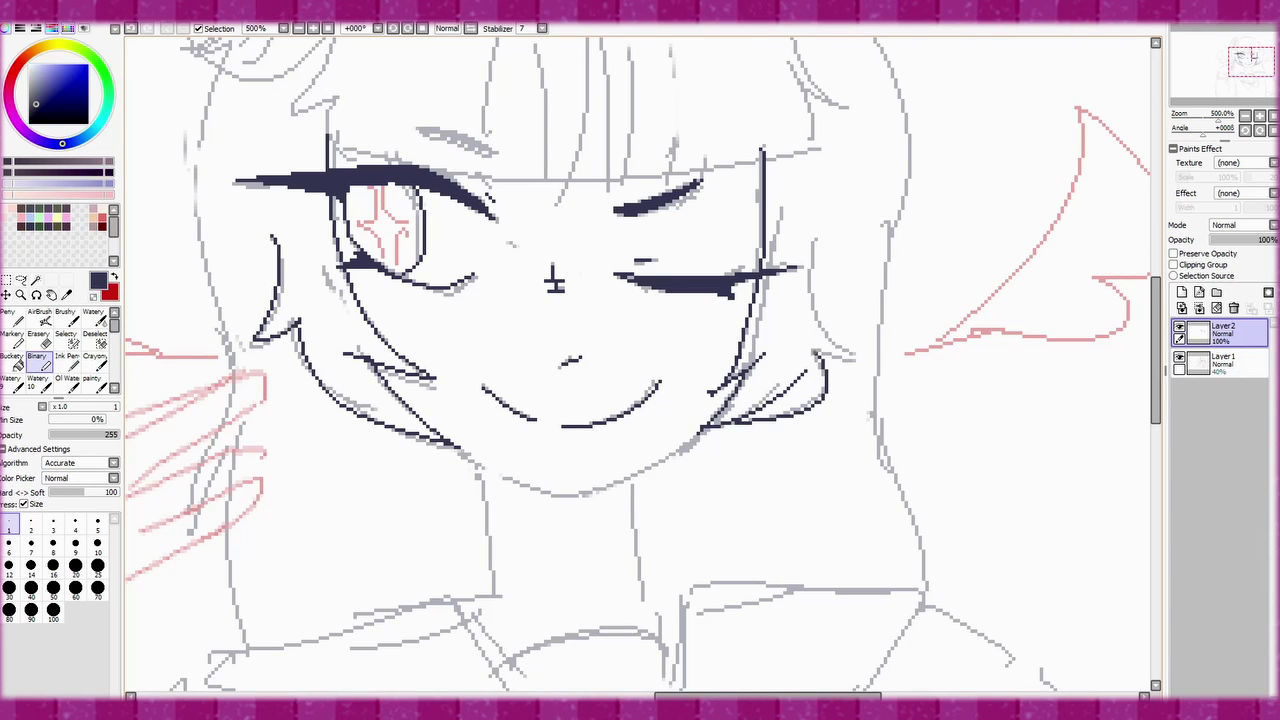
{"action": "left_click_drag", "start_coordinate": [808, 242], "coordinate": [858, 362]}
{"action": "key", "text": "ctrl+z"}
{"action": "left_click_drag", "start_coordinate": [822, 222], "coordinate": [858, 362]}
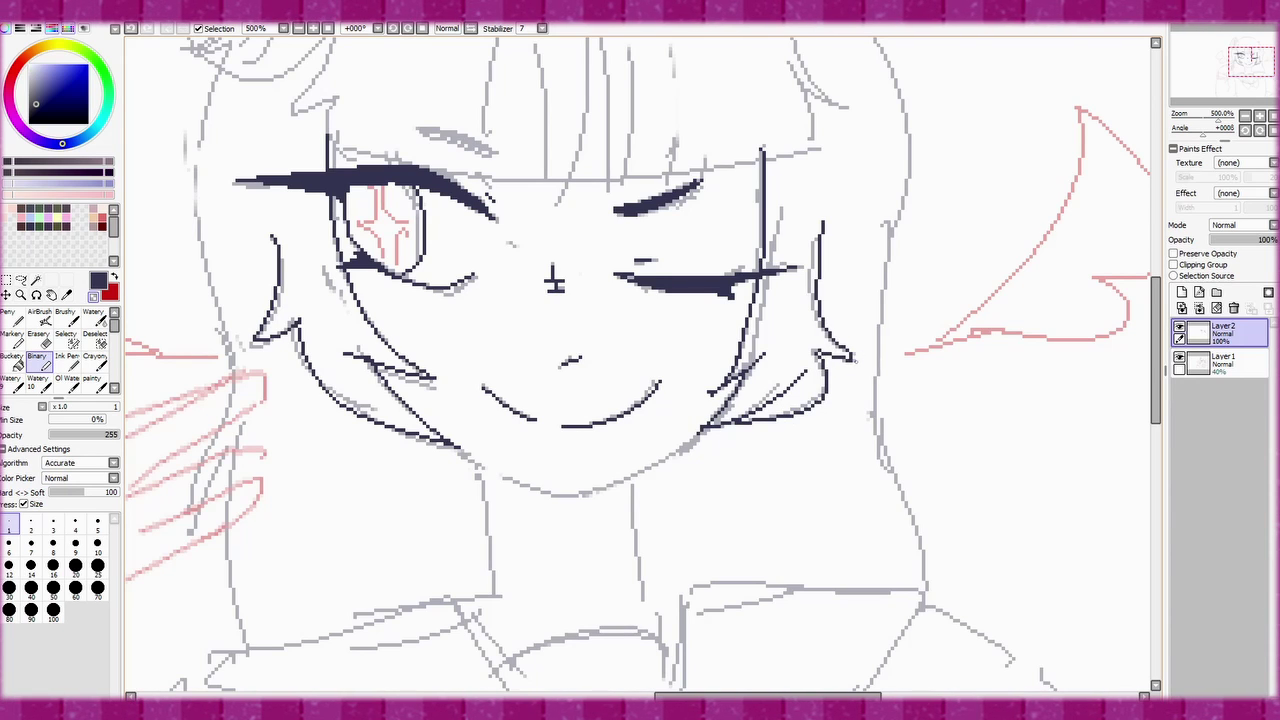
- Ink the lower edge of the bangs and the pointed hair tufts at both of its ends
{"action": "scroll", "coordinate": [640, 364], "scroll_direction": "up", "scroll_amount": 3}
{"action": "left_click_drag", "start_coordinate": [777, 152], "coordinate": [790, 218]}
{"action": "mouse_move", "coordinate": [773, 212]}
{"action": "left_mouse_down"}
{"action": "mouse_move", "coordinate": [831, 265]}
{"action": "mouse_move", "coordinate": [796, 300]}
{"action": "left_mouse_up"}
{"action": "mouse_move", "coordinate": [790, 250]}
{"action": "left_mouse_down"}
{"action": "mouse_move", "coordinate": [797, 303]}
{"action": "mouse_move", "coordinate": [648, 322]}
{"action": "left_mouse_up"}
{"action": "mouse_move", "coordinate": [645, 192]}
{"action": "left_mouse_down"}
{"action": "mouse_move", "coordinate": [655, 322]}
{"action": "mouse_move", "coordinate": [642, 336]}
{"action": "left_mouse_up"}
{"action": "left_click_drag", "start_coordinate": [643, 339], "coordinate": [470, 341]}
{"action": "mouse_move", "coordinate": [310, 289]}
{"action": "left_mouse_down"}
{"action": "mouse_move", "coordinate": [380, 318]}
{"action": "mouse_move", "coordinate": [265, 266]}
{"action": "left_mouse_up"}
{"action": "left_click_drag", "start_coordinate": [312, 205], "coordinate": [270, 264]}
- Ink the vertical strand lines in the middle of the bangs and above the winking eye
{"action": "left_click_drag", "start_coordinate": [551, 292], "coordinate": [551, 344]}
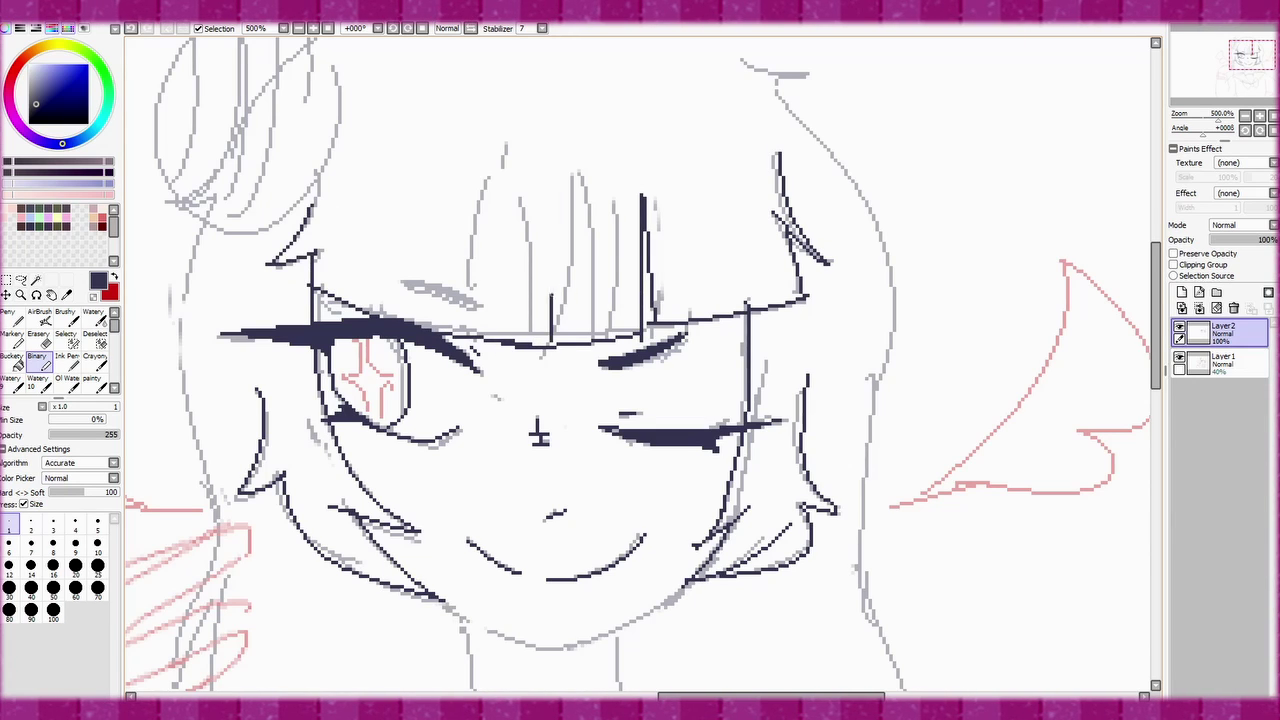
{"action": "left_click_drag", "start_coordinate": [557, 180], "coordinate": [558, 338]}
{"action": "mouse_move", "coordinate": [565, 185]}
{"action": "left_mouse_down"}
{"action": "mouse_move", "coordinate": [566, 344]}
{"action": "mouse_move", "coordinate": [597, 322]}
{"action": "left_mouse_up"}
{"action": "left_click_drag", "start_coordinate": [580, 280], "coordinate": [584, 344]}
{"action": "left_click_drag", "start_coordinate": [718, 192], "coordinate": [726, 302]}
{"action": "mouse_move", "coordinate": [735, 188]}
{"action": "left_mouse_down"}
{"action": "mouse_move", "coordinate": [750, 306]}
{"action": "mouse_move", "coordinate": [736, 312]}
{"action": "left_mouse_up"}
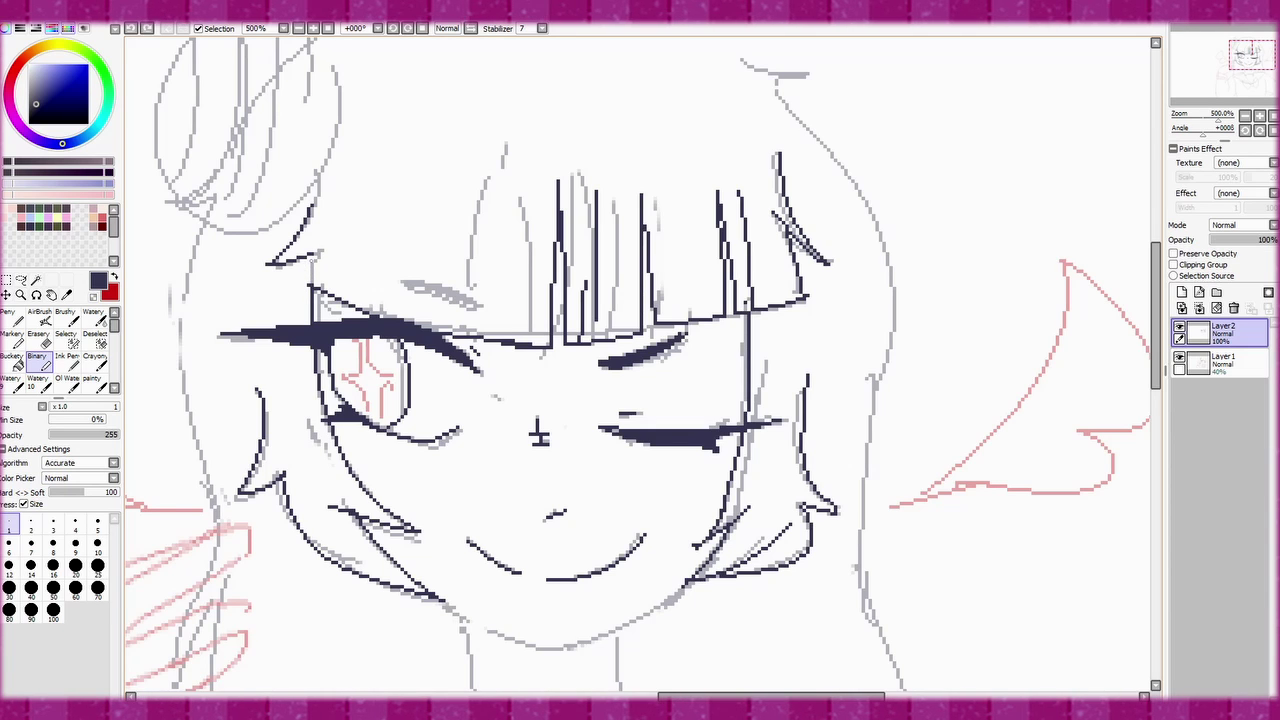
- Ink the vertical bang strands above the open eye
{"action": "left_click_drag", "start_coordinate": [380, 154], "coordinate": [383, 302]}
{"action": "left_click_drag", "start_coordinate": [381, 194], "coordinate": [384, 310]}
{"action": "key", "text": "ctrl+z"}
{"action": "left_click_drag", "start_coordinate": [407, 163], "coordinate": [410, 318]}
{"action": "left_click_drag", "start_coordinate": [436, 215], "coordinate": [439, 328]}
{"action": "left_click_drag", "start_coordinate": [468, 202], "coordinate": [471, 284]}
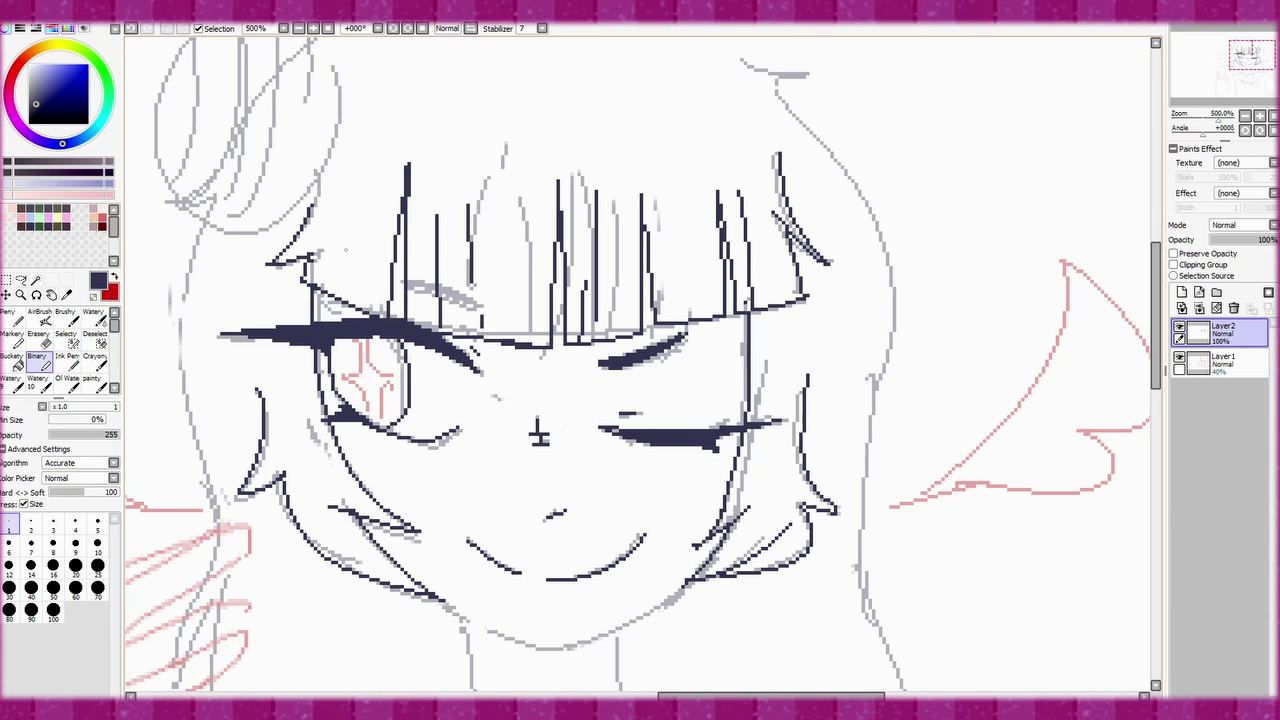
{"action": "left_click_drag", "start_coordinate": [352, 196], "coordinate": [342, 298]}
- Ink the jaw and chin contour between the two side locks
{"action": "scroll", "coordinate": [1122, 138], "scroll_direction": "down", "scroll_amount": 5}
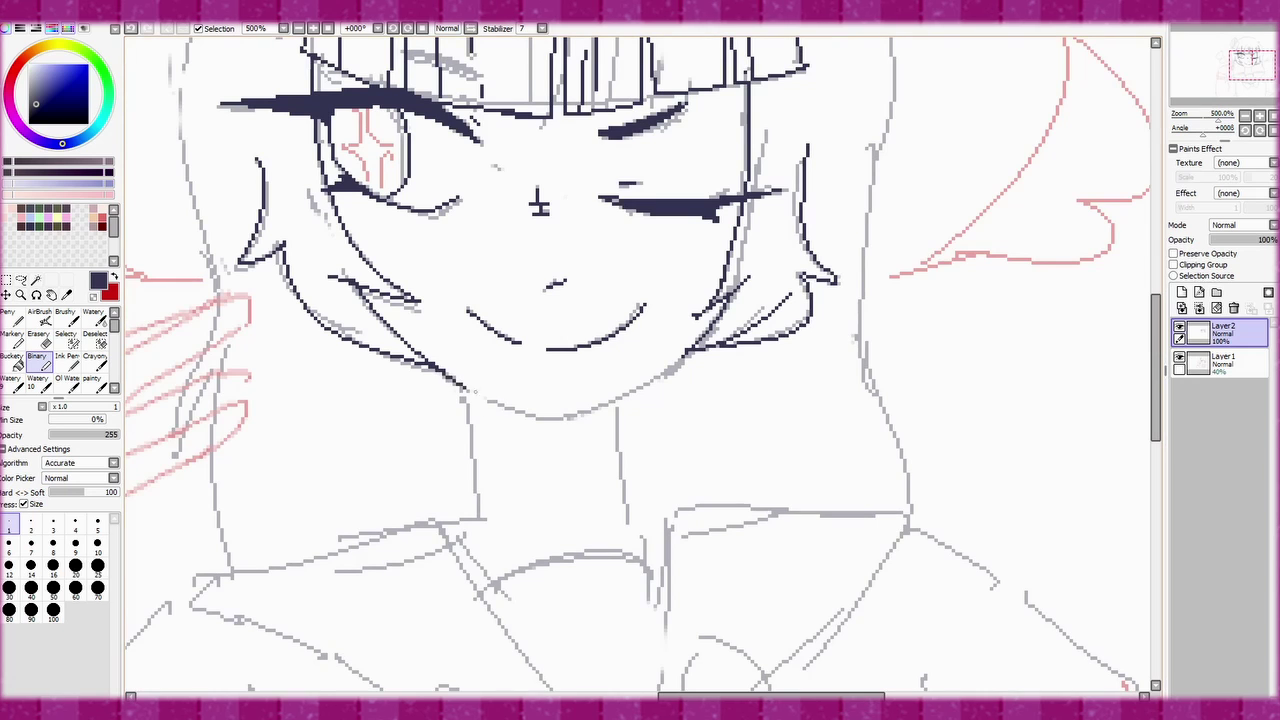
{"action": "left_click_drag", "start_coordinate": [490, 398], "coordinate": [575, 420]}
{"action": "left_click_drag", "start_coordinate": [676, 368], "coordinate": [560, 420]}
{"action": "key", "text": "ctrl+z"}
{"action": "left_click_drag", "start_coordinate": [696, 350], "coordinate": [576, 410]}
{"action": "left_click_drag", "start_coordinate": [606, 412], "coordinate": [536, 424]}
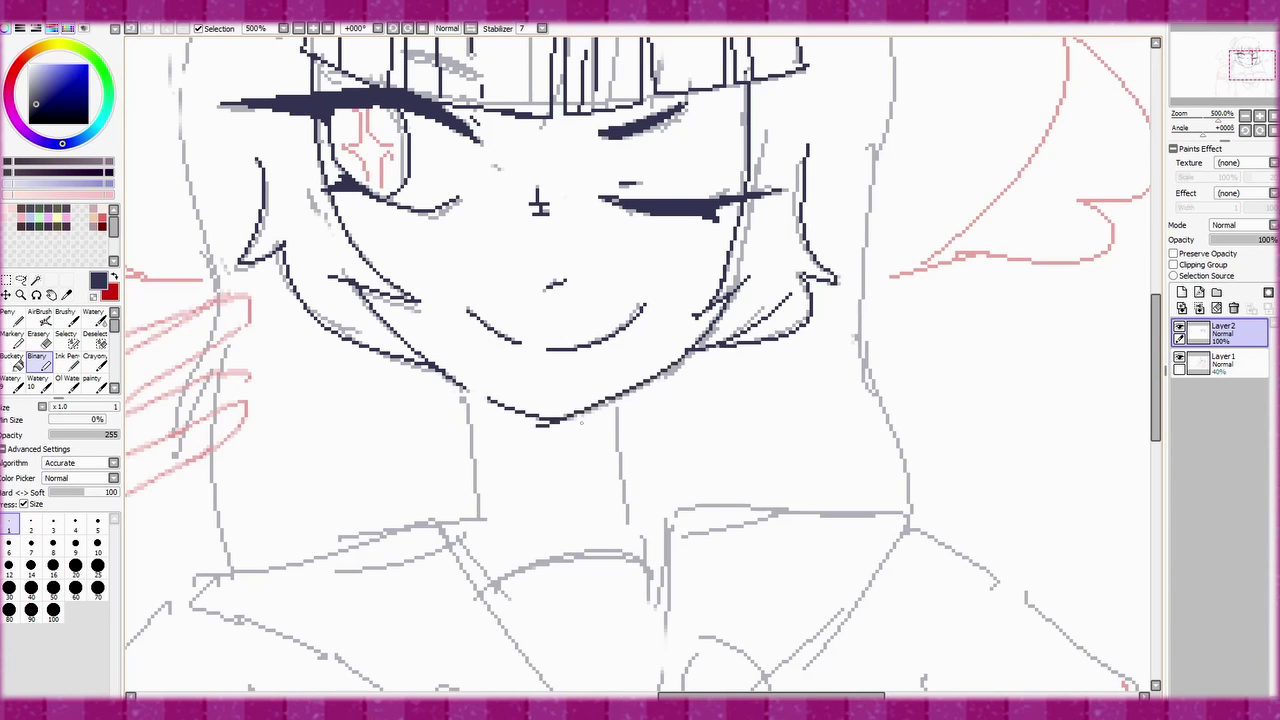
- Ink the curved top of the head and the small hair tuft at its end
{"action": "scroll", "coordinate": [581, 422], "scroll_direction": "up", "scroll_amount": 8}
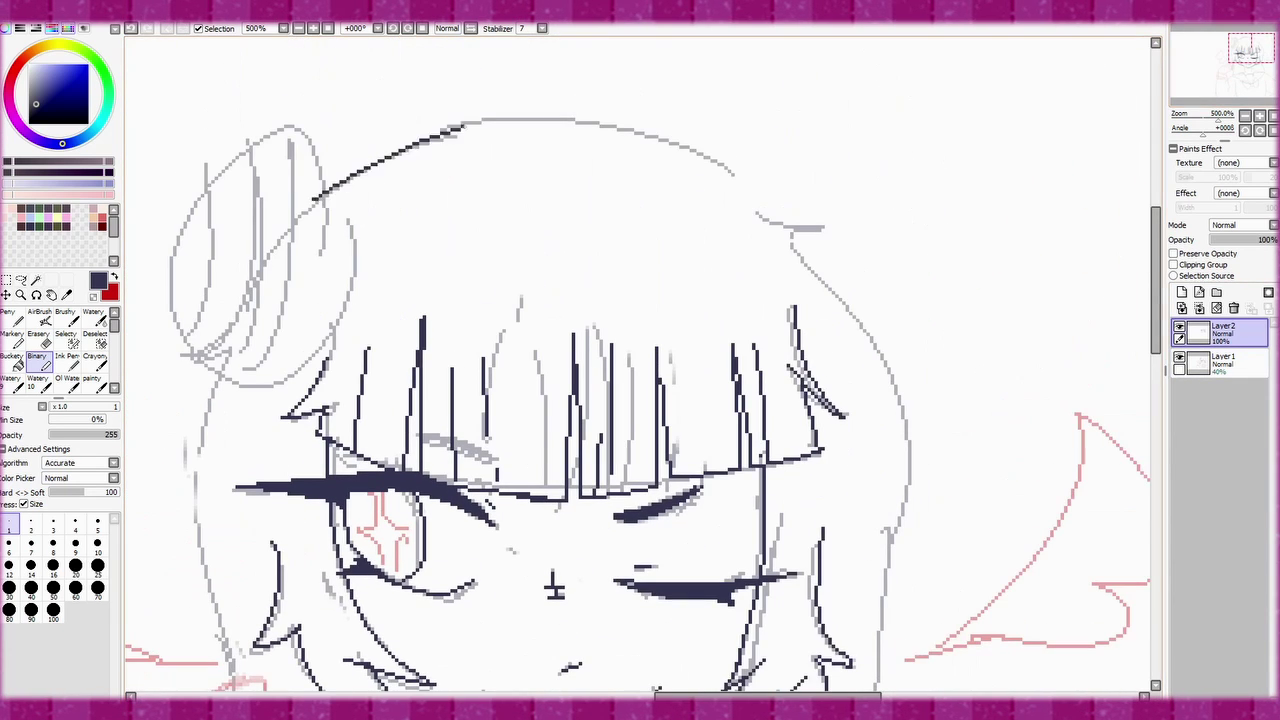
{"action": "left_click_drag", "start_coordinate": [462, 126], "coordinate": [540, 122]}
{"action": "key", "text": "ctrl+z"}
{"action": "mouse_move", "coordinate": [300, 215]}
{"action": "left_mouse_down"}
{"action": "mouse_move", "coordinate": [676, 143]}
{"action": "mouse_move", "coordinate": [850, 240]}
{"action": "left_mouse_up"}
{"action": "key", "text": "ctrl+z"}
{"action": "left_click_drag", "start_coordinate": [778, 218], "coordinate": [826, 240]}
{"action": "left_click_drag", "start_coordinate": [672, 145], "coordinate": [708, 158]}
{"action": "scroll", "coordinate": [640, 360], "scroll_direction": "down", "scroll_amount": 4}
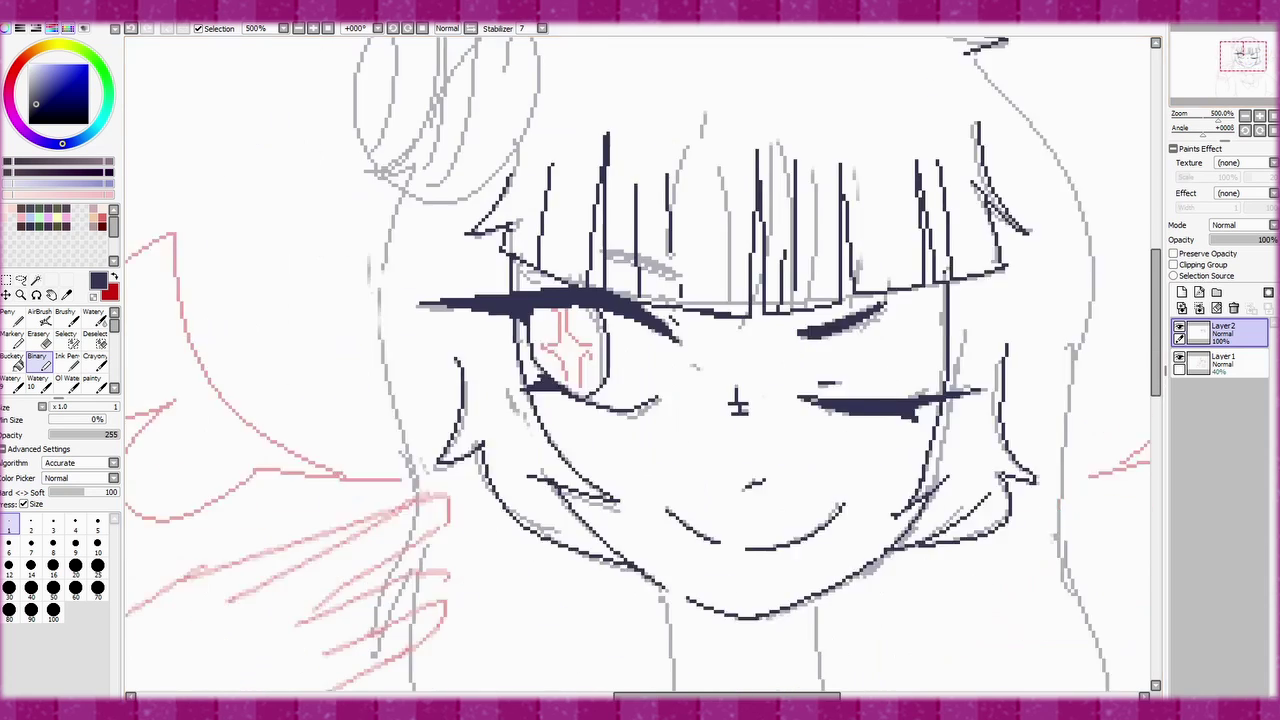
- Ink the hair bun's oval outline and the curved strands inside it
{"action": "left_click_drag", "start_coordinate": [640, 300], "coordinate": [609, 439]}
{"action": "left_click_drag", "start_coordinate": [470, 140], "coordinate": [480, 150]}
{"action": "key", "text": "ctrl+z"}
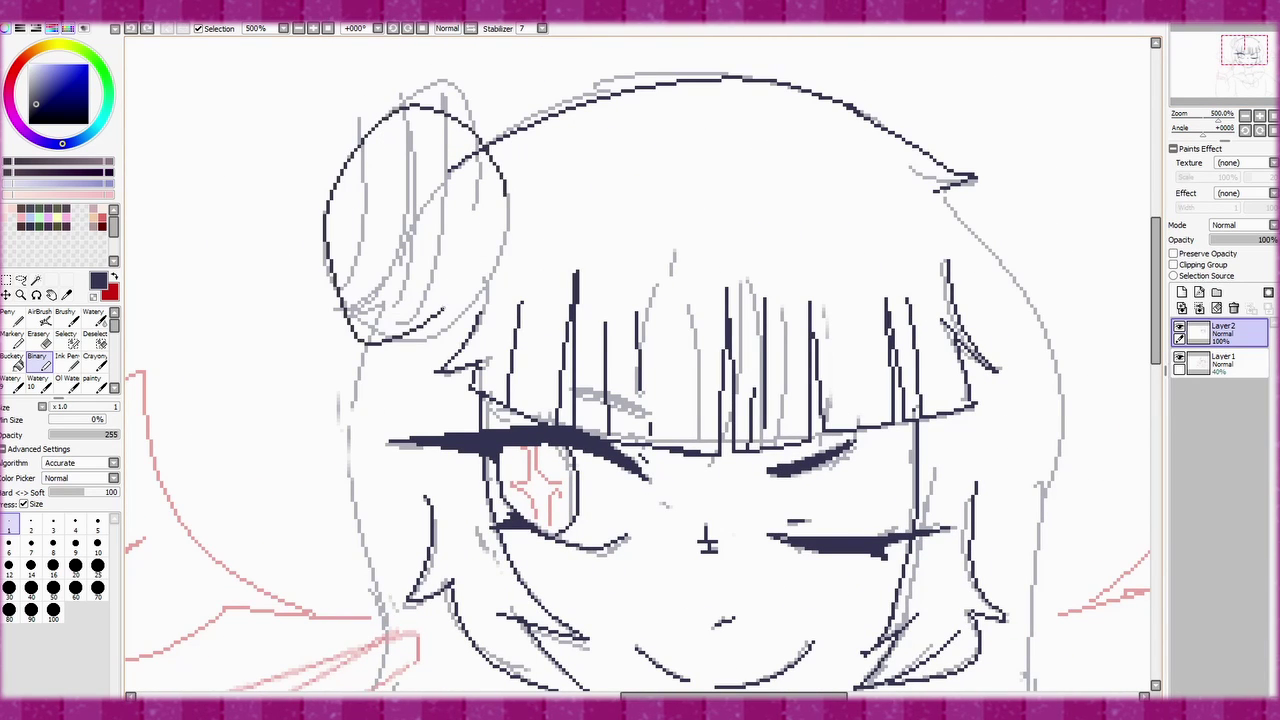
{"action": "left_click_drag", "start_coordinate": [500, 200], "coordinate": [450, 305]}
{"action": "mouse_move", "coordinate": [392, 118]}
{"action": "left_mouse_down"}
{"action": "mouse_move", "coordinate": [362, 174]}
{"action": "mouse_move", "coordinate": [394, 118]}
{"action": "left_mouse_up"}
{"action": "left_click_drag", "start_coordinate": [338, 215], "coordinate": [404, 112]}
{"action": "left_click_drag", "start_coordinate": [346, 285], "coordinate": [450, 108]}
{"action": "left_click_drag", "start_coordinate": [372, 305], "coordinate": [498, 180]}
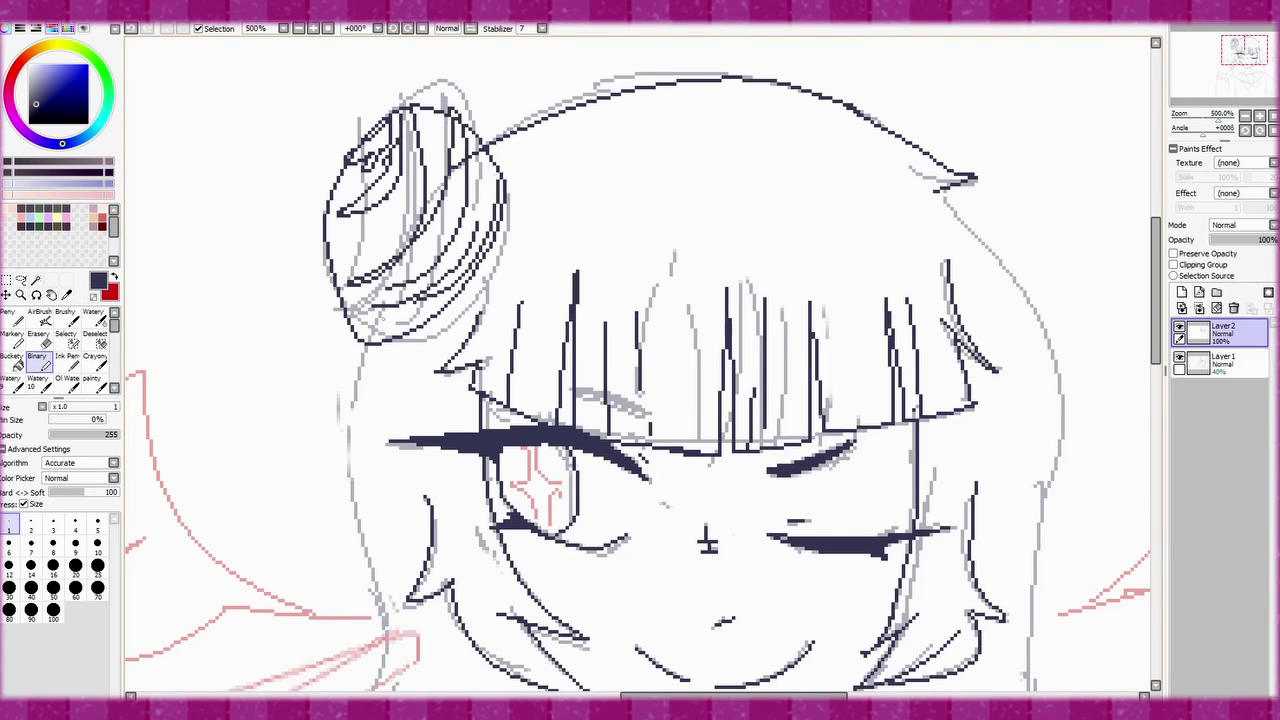
- Ink the outer hair edge below the bun and both sides of the neck
{"action": "left_click_drag", "start_coordinate": [362, 346], "coordinate": [358, 486]}
{"action": "left_click_drag", "start_coordinate": [362, 390], "coordinate": [386, 596]}
{"action": "scroll", "coordinate": [640, 360], "scroll_direction": "down", "scroll_amount": 5}
{"action": "left_click_drag", "start_coordinate": [614, 324], "coordinate": [635, 474]}
{"action": "left_click_drag", "start_coordinate": [766, 338], "coordinate": [778, 474]}
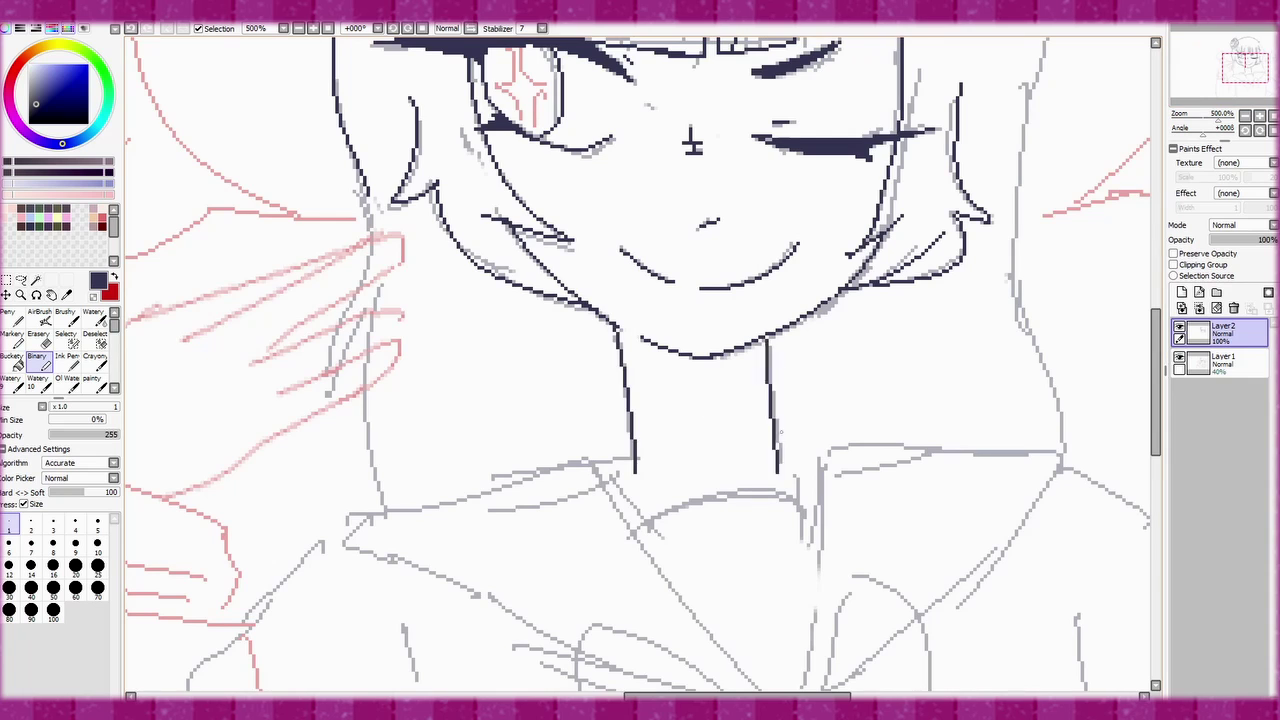
- Ink the long outer hair edge on the winking side, from the head tuft down to the shoulder
{"action": "scroll", "coordinate": [640, 360], "scroll_direction": "up", "scroll_amount": 3}
{"action": "left_click", "coordinate": [1180, 357]}
{"action": "left_click", "coordinate": [1180, 357]}
{"action": "scroll", "coordinate": [960, 164], "scroll_direction": "up", "scroll_amount": 4}
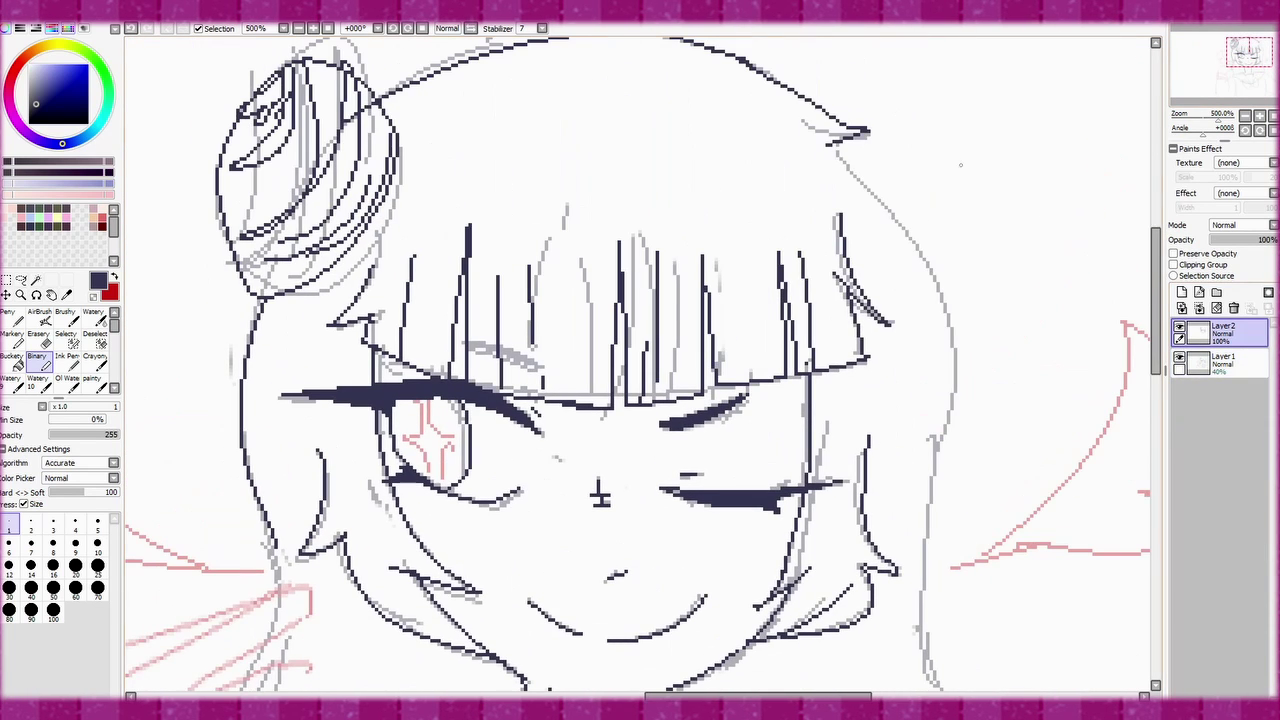
{"action": "mouse_move", "coordinate": [838, 148]}
{"action": "left_mouse_down"}
{"action": "mouse_move", "coordinate": [952, 340]}
{"action": "mouse_move", "coordinate": [900, 220]}
{"action": "left_mouse_up"}
{"action": "left_click_drag", "start_coordinate": [945, 298], "coordinate": [960, 372]}
{"action": "scroll", "coordinate": [960, 300], "scroll_direction": "down", "scroll_amount": 3}
{"action": "left_click_drag", "start_coordinate": [890, 102], "coordinate": [870, 314]}
{"action": "left_click_drag", "start_coordinate": [858, 300], "coordinate": [904, 530]}
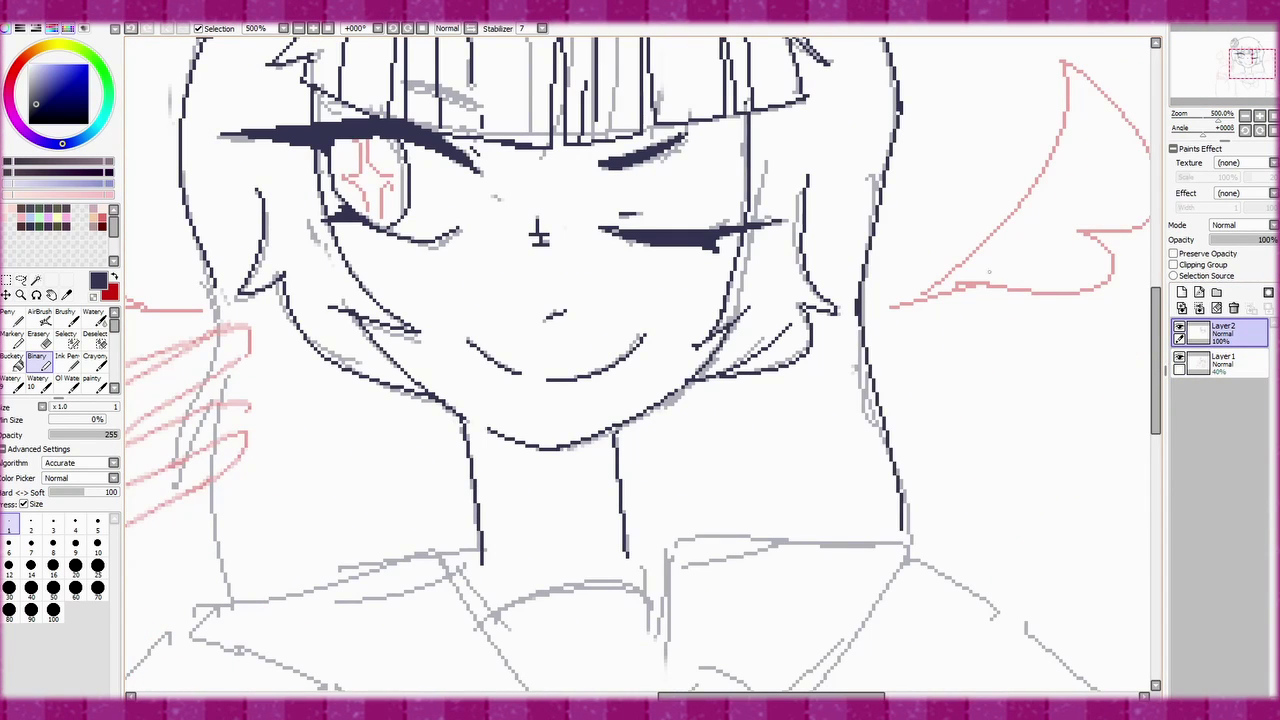
- Ink the sailor collar's upper outline, its V-shaped front edges and the curved neckline between them
{"action": "scroll", "coordinate": [640, 360], "scroll_direction": "down", "scroll_amount": 4}
{"action": "scroll", "coordinate": [640, 360], "scroll_direction": "left", "scroll_amount": 2}
{"action": "mouse_move", "coordinate": [588, 320]}
{"action": "left_mouse_down"}
{"action": "mouse_move", "coordinate": [550, 333]}
{"action": "mouse_move", "coordinate": [408, 454]}
{"action": "mouse_move", "coordinate": [430, 462]}
{"action": "left_mouse_up"}
{"action": "mouse_move", "coordinate": [775, 348]}
{"action": "left_mouse_down"}
{"action": "mouse_move", "coordinate": [956, 312]}
{"action": "mouse_move", "coordinate": [967, 392]}
{"action": "left_mouse_up"}
{"action": "left_click_drag", "start_coordinate": [555, 338], "coordinate": [750, 578]}
{"action": "key", "text": "ctrl+z"}
{"action": "left_click_drag", "start_coordinate": [775, 348], "coordinate": [754, 594]}
{"action": "left_click_drag", "start_coordinate": [585, 392], "coordinate": [772, 362]}
- Ink the ribbon bow's loops, its round centre knot and the fold lines beside the knot
{"action": "scroll", "coordinate": [640, 360], "scroll_direction": "down", "scroll_amount": 4}
{"action": "scroll", "coordinate": [640, 360], "scroll_direction": "up", "scroll_amount": 1}
{"action": "mouse_move", "coordinate": [752, 436]}
{"action": "left_mouse_down"}
{"action": "mouse_move", "coordinate": [772, 440]}
{"action": "mouse_move", "coordinate": [835, 524]}
{"action": "mouse_move", "coordinate": [778, 490]}
{"action": "left_mouse_up"}
{"action": "mouse_move", "coordinate": [736, 440]}
{"action": "left_mouse_down"}
{"action": "mouse_move", "coordinate": [640, 540]}
{"action": "mouse_move", "coordinate": [734, 488]}
{"action": "left_mouse_up"}
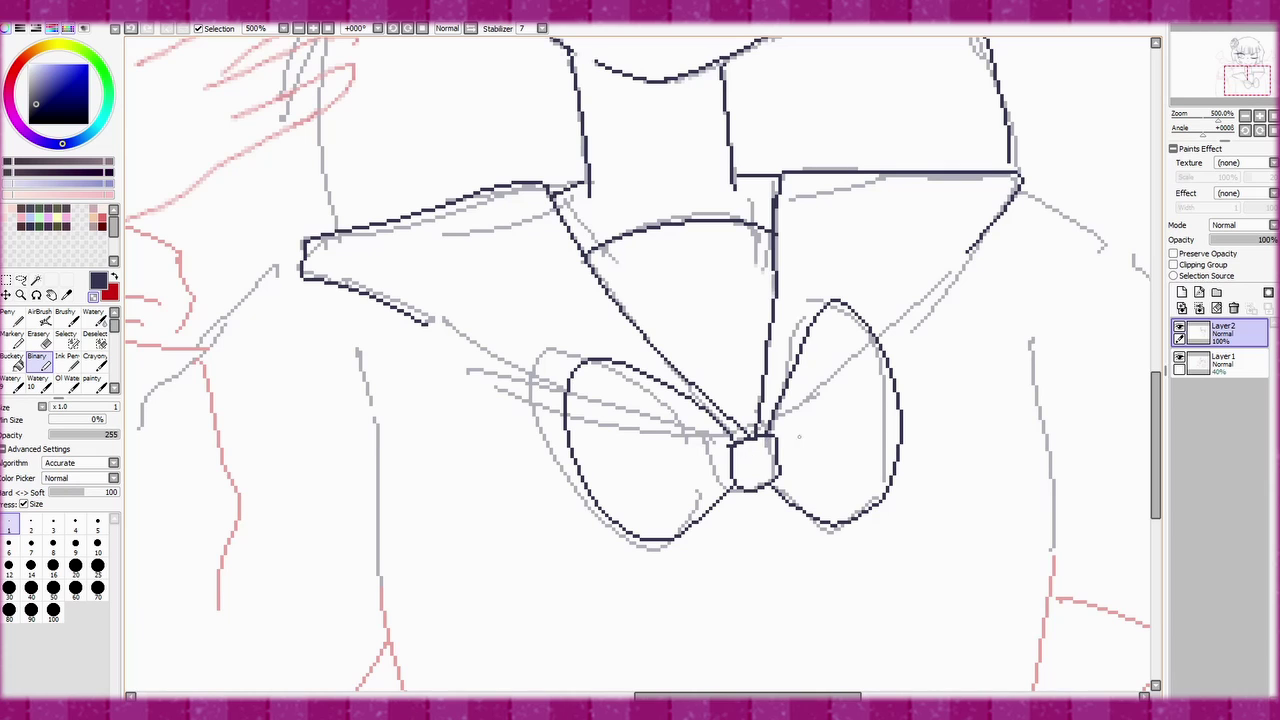
{"action": "mouse_move", "coordinate": [778, 450]}
{"action": "left_mouse_down"}
{"action": "mouse_move", "coordinate": [826, 414]}
{"action": "mouse_move", "coordinate": [826, 376]}
{"action": "left_mouse_up"}
{"action": "key", "text": "ctrl+z"}
{"action": "left_click_drag", "start_coordinate": [780, 462], "coordinate": [798, 466]}
{"action": "left_click_drag", "start_coordinate": [733, 437], "coordinate": [598, 414]}
{"action": "left_click_drag", "start_coordinate": [726, 462], "coordinate": [706, 488]}
- Ink the remaining lower edges of the sailor collar down to the bow
{"action": "scroll", "coordinate": [720, 460], "scroll_direction": "up", "scroll_amount": 2}
{"action": "left_click_drag", "start_coordinate": [430, 386], "coordinate": [568, 446]}
{"action": "key", "text": "ctrl+z"}
{"action": "left_click_drag", "start_coordinate": [968, 316], "coordinate": [882, 398]}
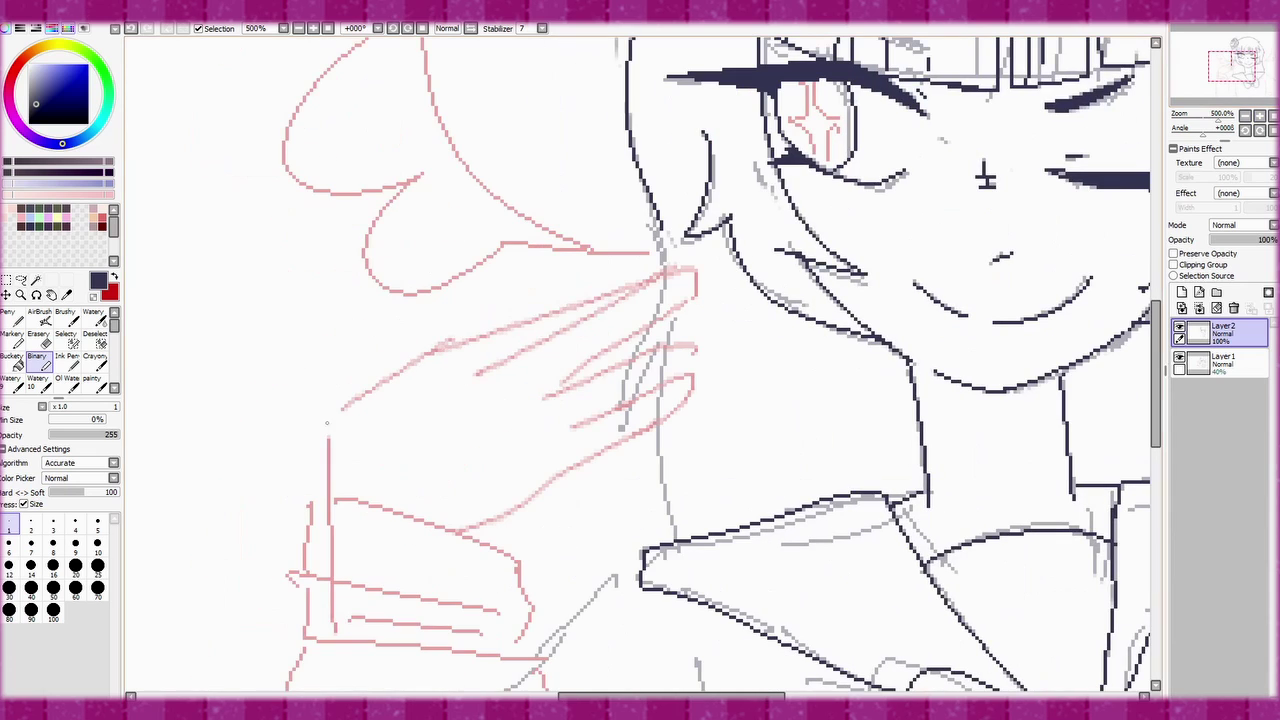
- Ink the raised hand's outline, its separated fingers and the pointed fingertips
{"action": "mouse_move", "coordinate": [337, 408]}
{"action": "left_mouse_down"}
{"action": "mouse_move", "coordinate": [337, 500]}
{"action": "mouse_move", "coordinate": [592, 302]}
{"action": "mouse_move", "coordinate": [498, 354]}
{"action": "left_mouse_up"}
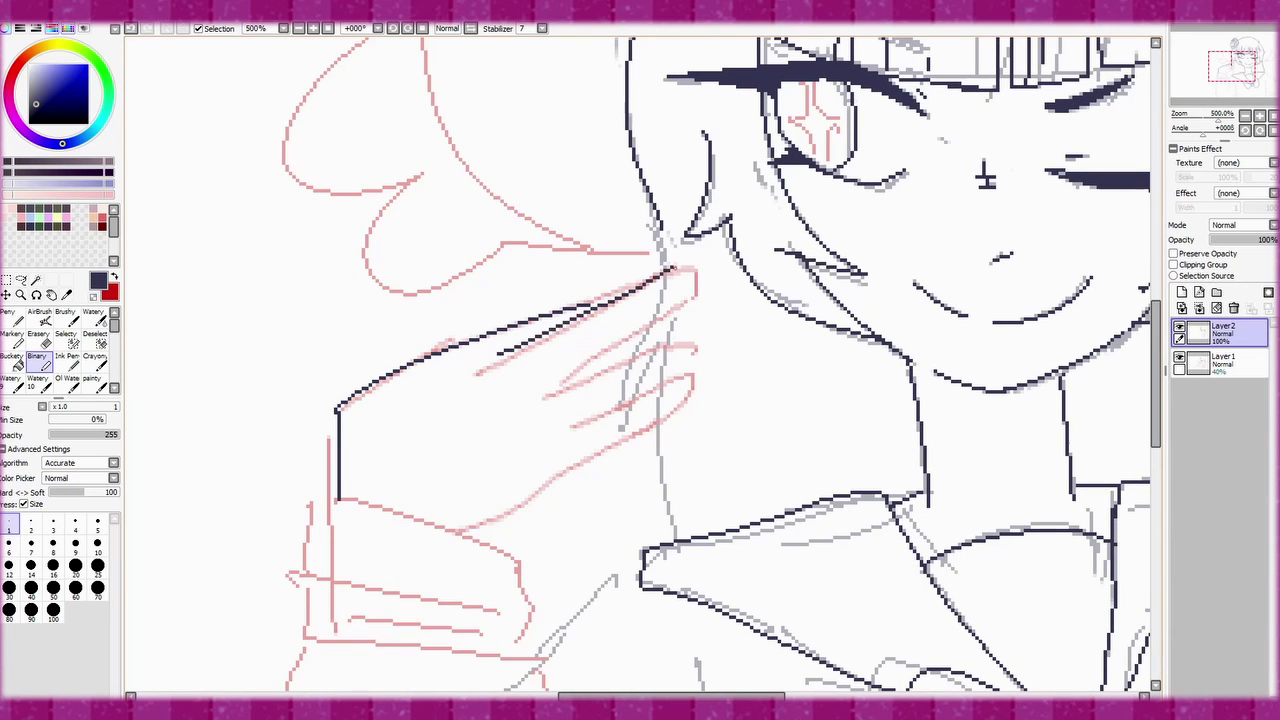
{"action": "mouse_move", "coordinate": [698, 280]}
{"action": "left_mouse_down"}
{"action": "mouse_move", "coordinate": [554, 380]}
{"action": "mouse_move", "coordinate": [705, 325]}
{"action": "mouse_move", "coordinate": [693, 360]}
{"action": "mouse_move", "coordinate": [634, 392]}
{"action": "left_mouse_up"}
{"action": "key", "text": "ctrl+z"}
{"action": "left_click_drag", "start_coordinate": [576, 426], "coordinate": [697, 370]}
{"action": "left_click_drag", "start_coordinate": [698, 376], "coordinate": [462, 530]}
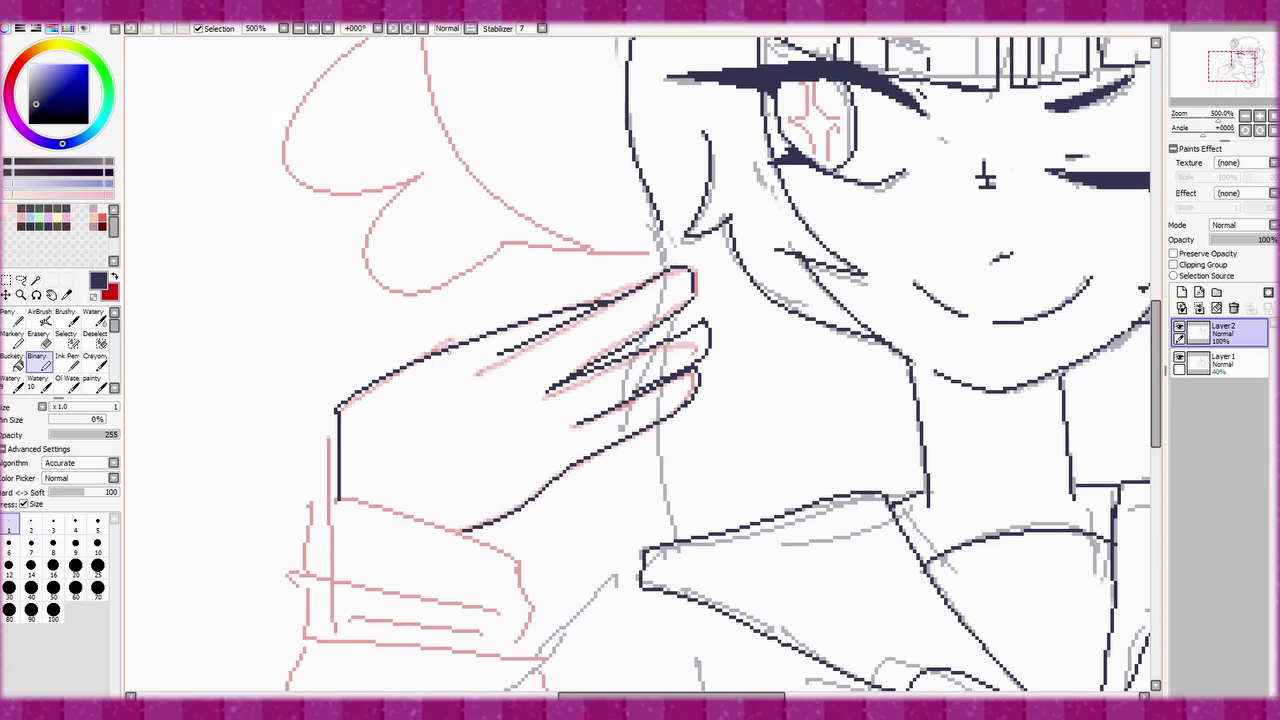
{"action": "left_click_drag", "start_coordinate": [665, 282], "coordinate": [704, 256]}
{"action": "key", "text": "ctrl+z"}
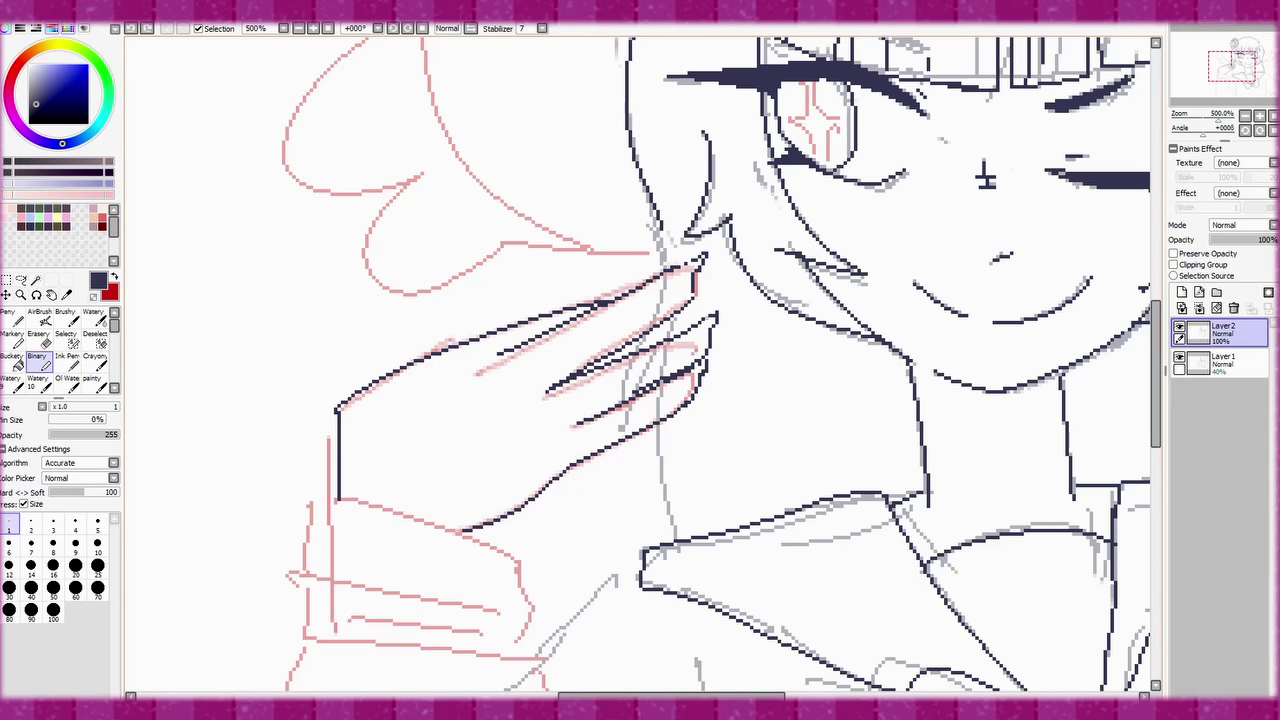
- Ink the raised arm's cuff outline and the small fold line inside it
{"action": "scroll", "coordinate": [640, 360], "scroll_direction": "down", "scroll_amount": 5}
{"action": "left_click_drag", "start_coordinate": [250, 270], "coordinate": [460, 342]}
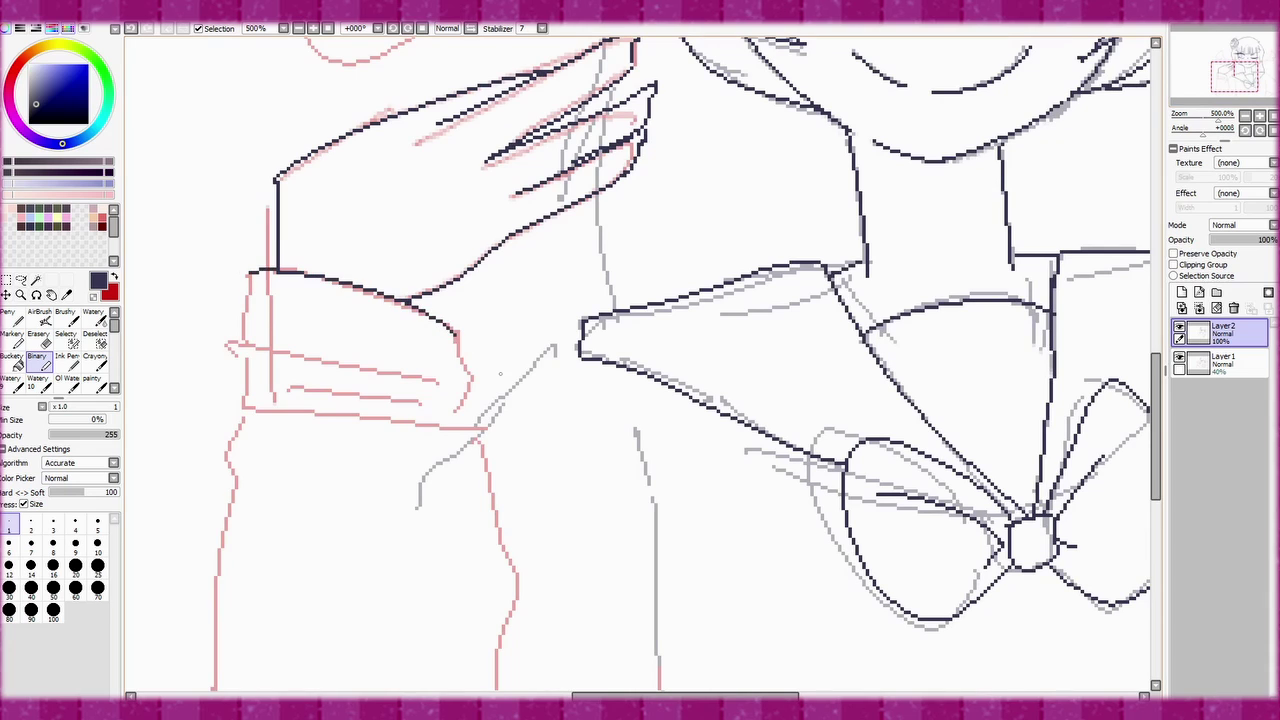
{"action": "left_click_drag", "start_coordinate": [249, 276], "coordinate": [330, 395]}
{"action": "left_click_drag", "start_coordinate": [248, 370], "coordinate": [460, 427]}
{"action": "scroll", "coordinate": [640, 360], "scroll_direction": "down", "scroll_amount": 1}
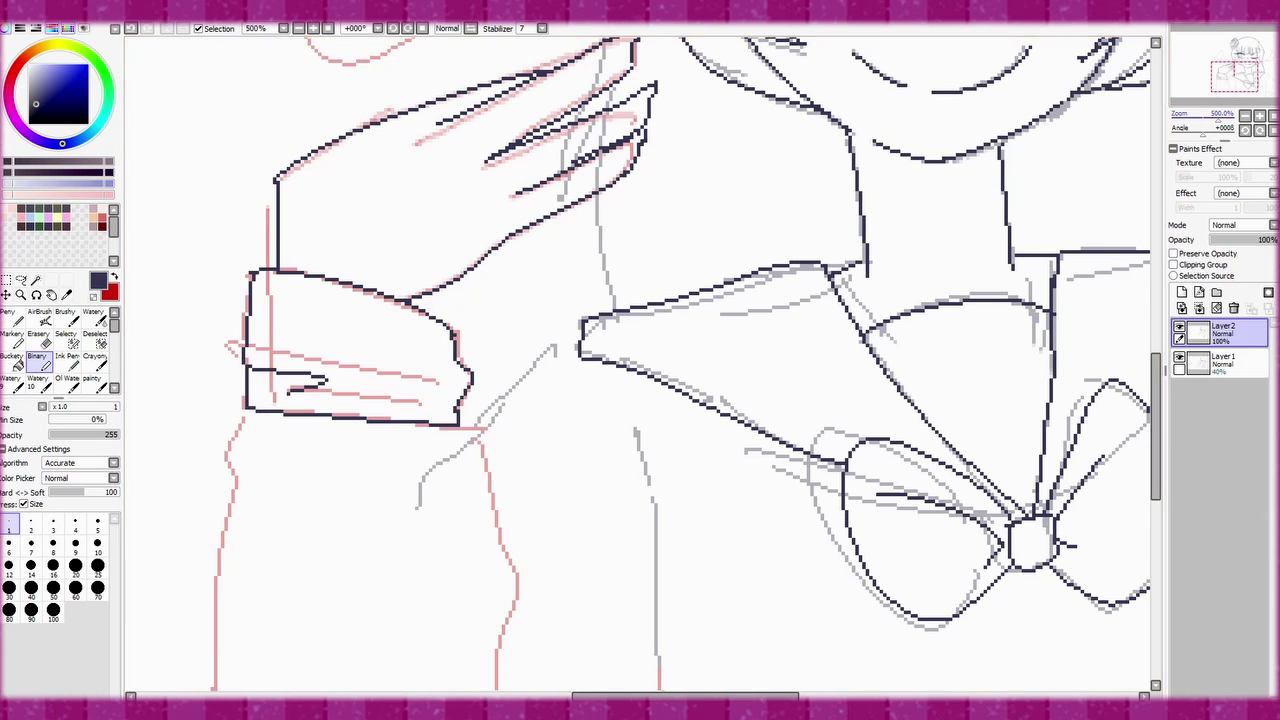
- Ink the shoulder and upper arm line on the winking side out to the canvas edge
{"action": "scroll", "coordinate": [567, 330], "scroll_direction": "up", "scroll_amount": 1}
{"action": "left_click_drag", "start_coordinate": [742, 180], "coordinate": [1006, 360]}
{"action": "key", "text": "ctrl+z"}
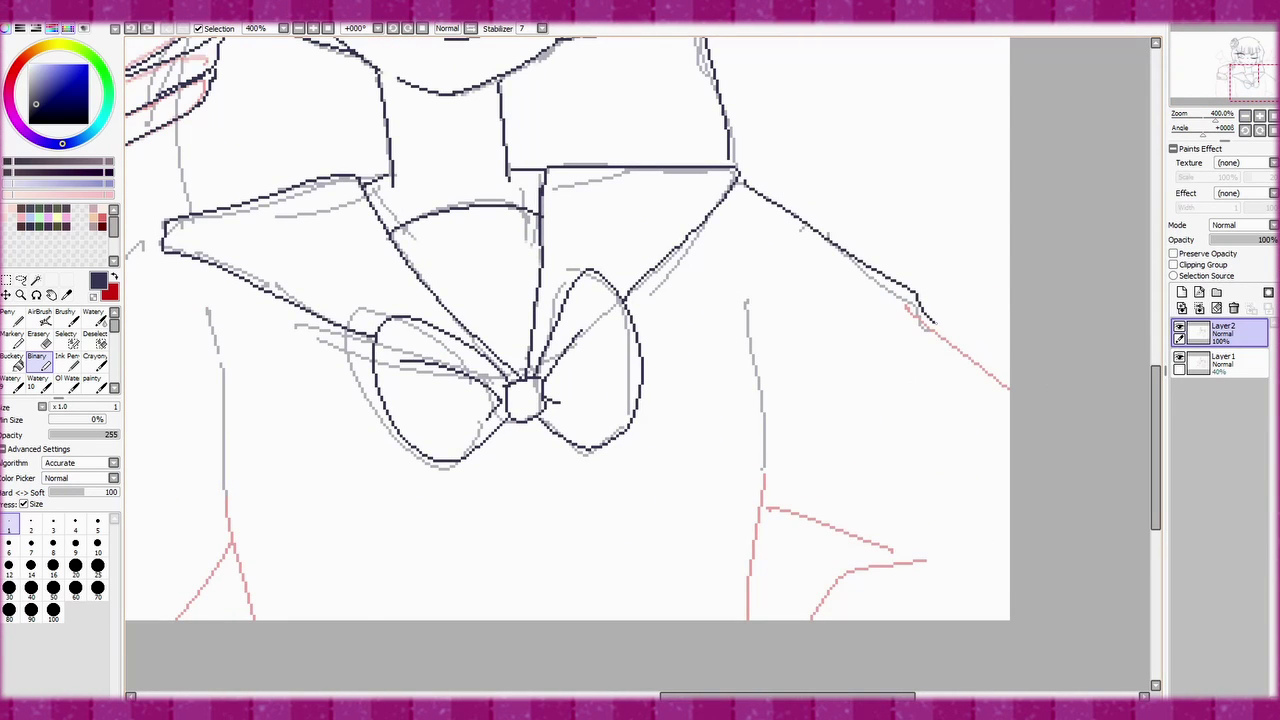
{"action": "left_click_drag", "start_coordinate": [932, 322], "coordinate": [1008, 385]}
{"action": "key", "text": "ctrl+z"}
- Ink the torso edge on the winking side and the pointed sleeve fold beside it
{"action": "mouse_move", "coordinate": [746, 284]}
{"action": "left_mouse_down"}
{"action": "mouse_move", "coordinate": [765, 424]}
{"action": "mouse_move", "coordinate": [750, 620]}
{"action": "left_mouse_up"}
{"action": "left_click_drag", "start_coordinate": [768, 508], "coordinate": [893, 550]}
{"action": "left_click_drag", "start_coordinate": [930, 560], "coordinate": [800, 610]}
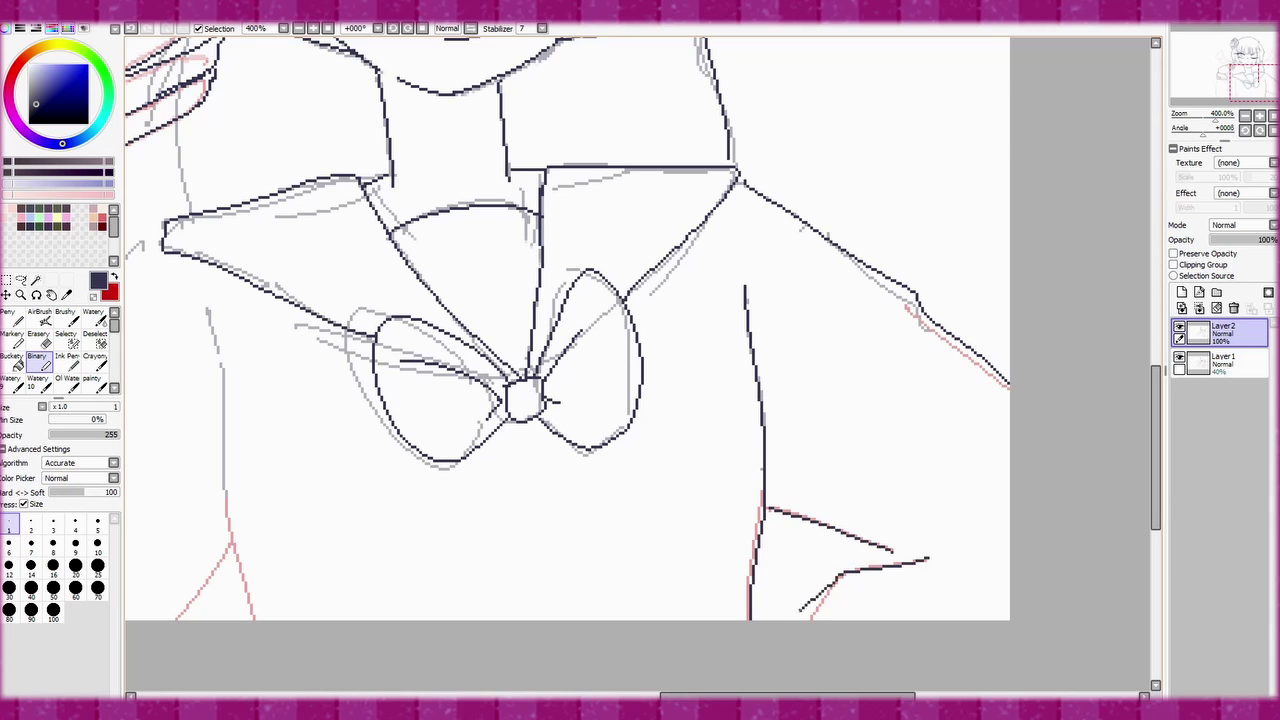
- Ink the raised arm's sleeve, the shoulder line below the collar and the adjacent torso edge with its diagonal fold
{"action": "mouse_move", "coordinate": [500, 400]}
{"action": "left_mouse_down"}
{"action": "mouse_move", "coordinate": [814, 370]}
{"action": "mouse_move", "coordinate": [951, 294]}
{"action": "left_mouse_up"}
{"action": "mouse_move", "coordinate": [336, 196]}
{"action": "left_mouse_down"}
{"action": "mouse_move", "coordinate": [313, 428]}
{"action": "mouse_move", "coordinate": [348, 520]}
{"action": "left_mouse_up"}
{"action": "mouse_move", "coordinate": [518, 206]}
{"action": "left_mouse_down"}
{"action": "mouse_move", "coordinate": [541, 282]}
{"action": "mouse_move", "coordinate": [536, 420]}
{"action": "mouse_move", "coordinate": [606, 140]}
{"action": "left_mouse_up"}
{"action": "left_click_drag", "start_coordinate": [651, 210], "coordinate": [697, 520]}
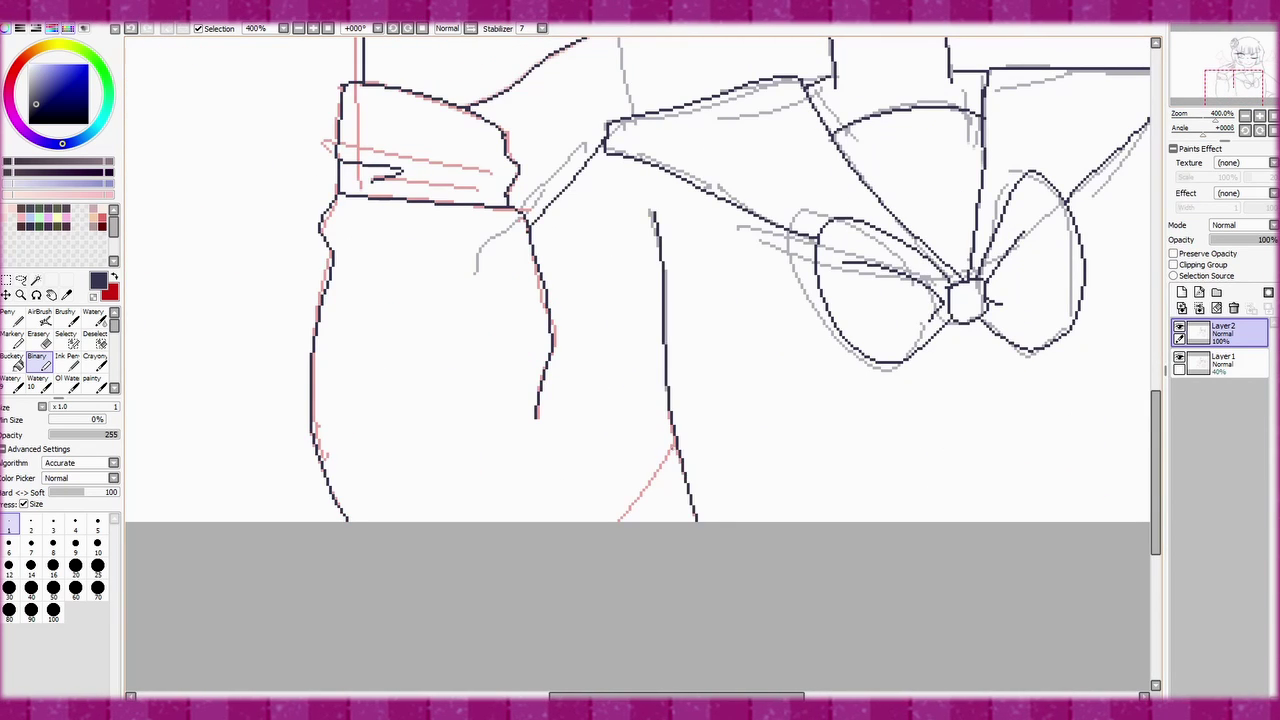
{"action": "left_click_drag", "start_coordinate": [676, 448], "coordinate": [620, 520]}
- Finish the long hair line behind the raised hand and hide the sketch on Layer1
{"action": "left_click_drag", "start_coordinate": [620, 200], "coordinate": [470, 520]}
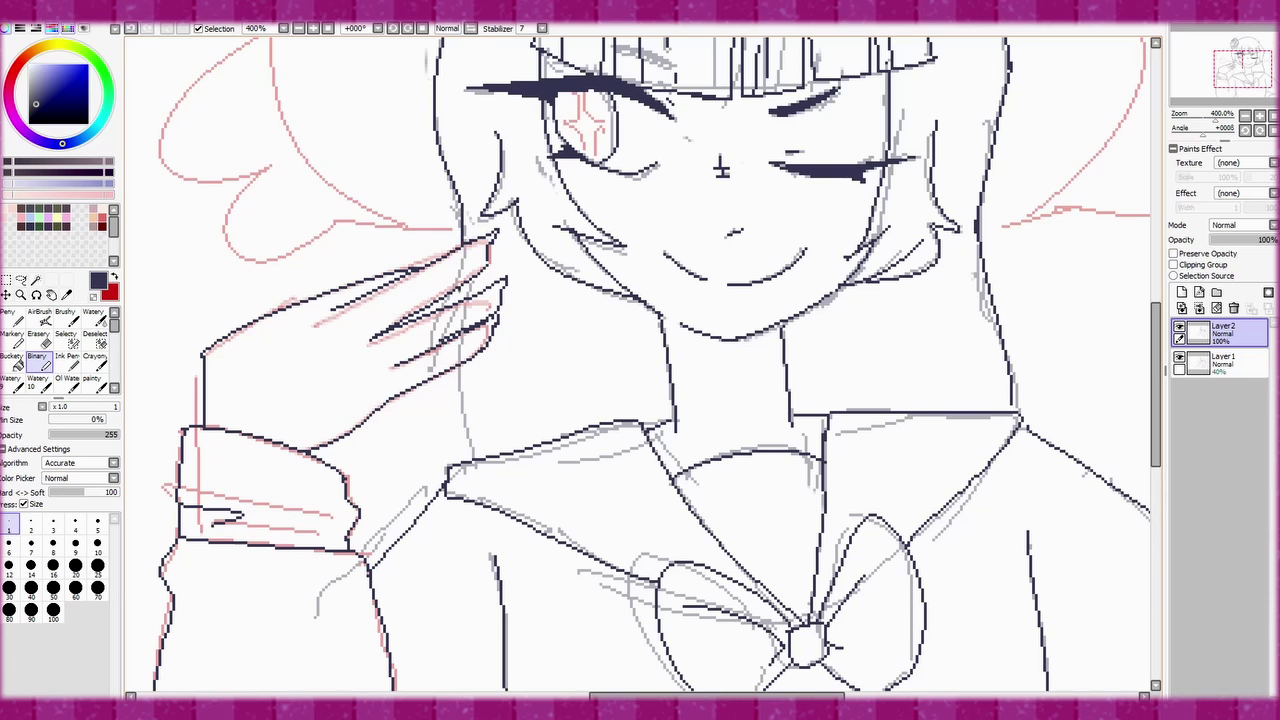
{"action": "scroll", "coordinate": [640, 370], "scroll_direction": "down", "scroll_amount": 2}
{"action": "left_click", "coordinate": [1180, 357]}
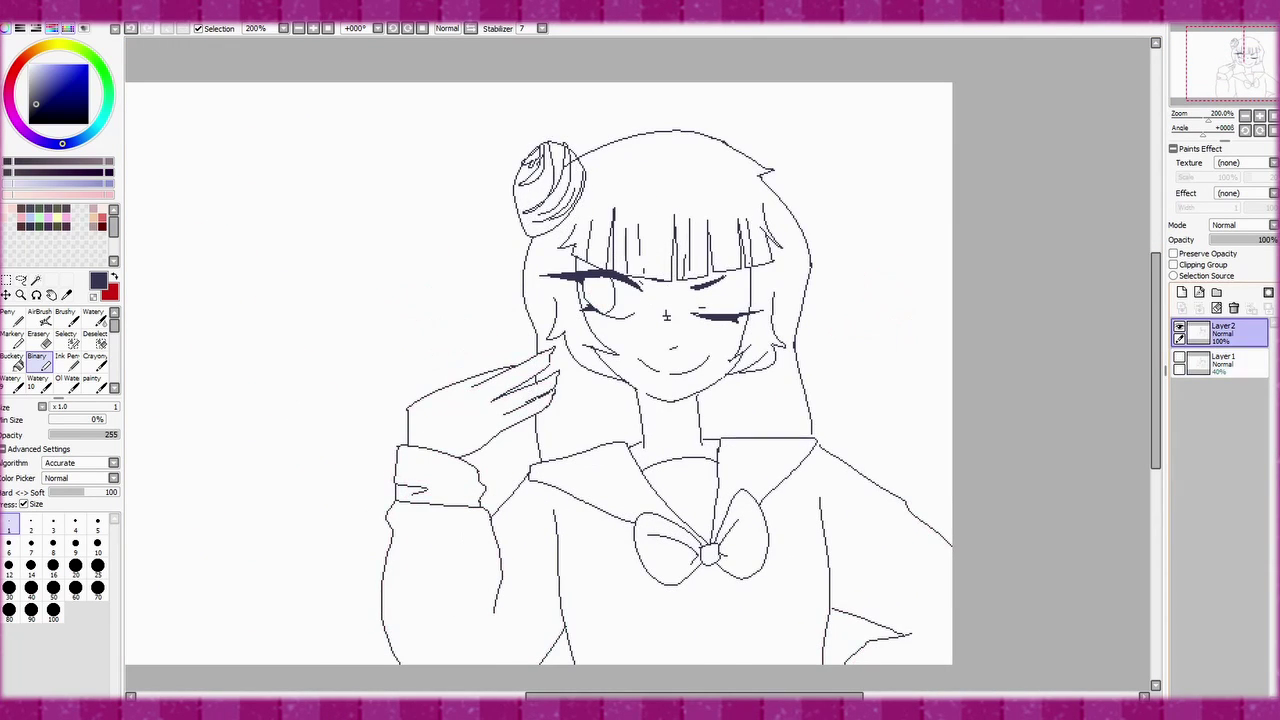
- Redraw the smiling mouth as a wider curve with a small gap and ink a short nose mark above it
{"action": "key", "text": "h"}
{"action": "scroll", "coordinate": [666, 316], "scroll_direction": "up", "scroll_amount": 2}
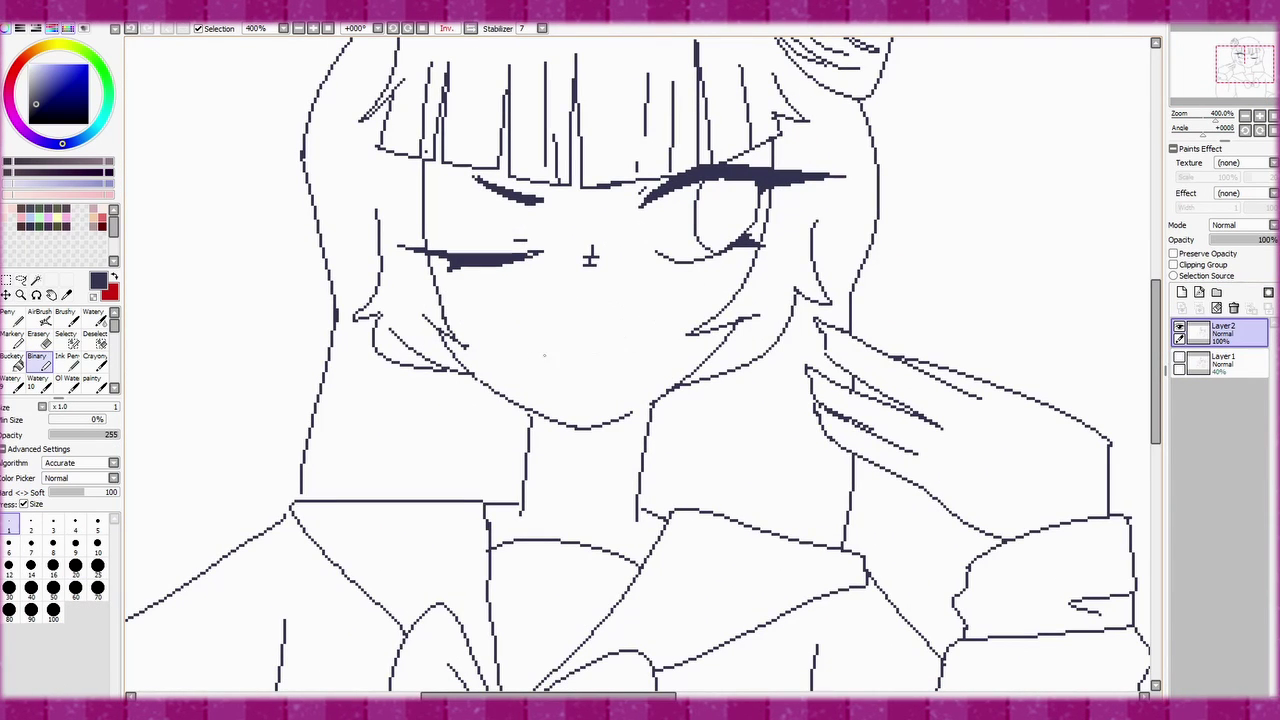
{"action": "left_click_drag", "start_coordinate": [514, 345], "coordinate": [670, 344]}
{"action": "key", "text": "h"}
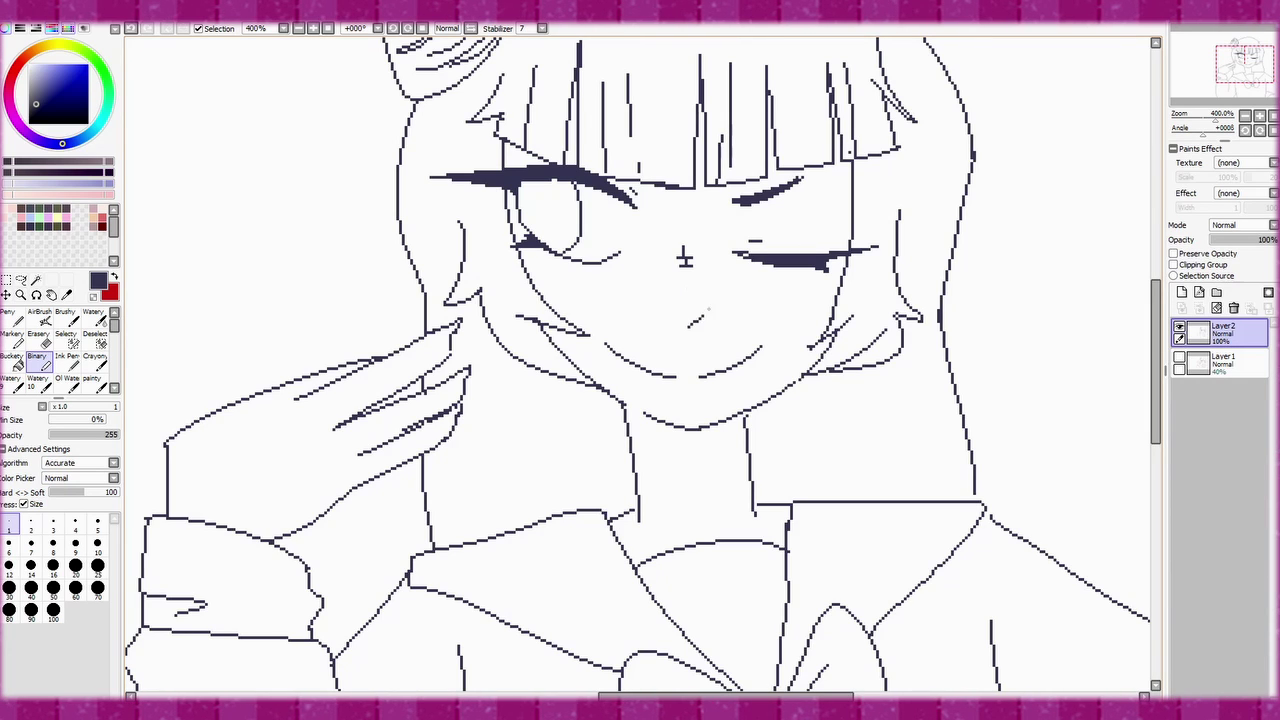
{"action": "key", "text": "h"}
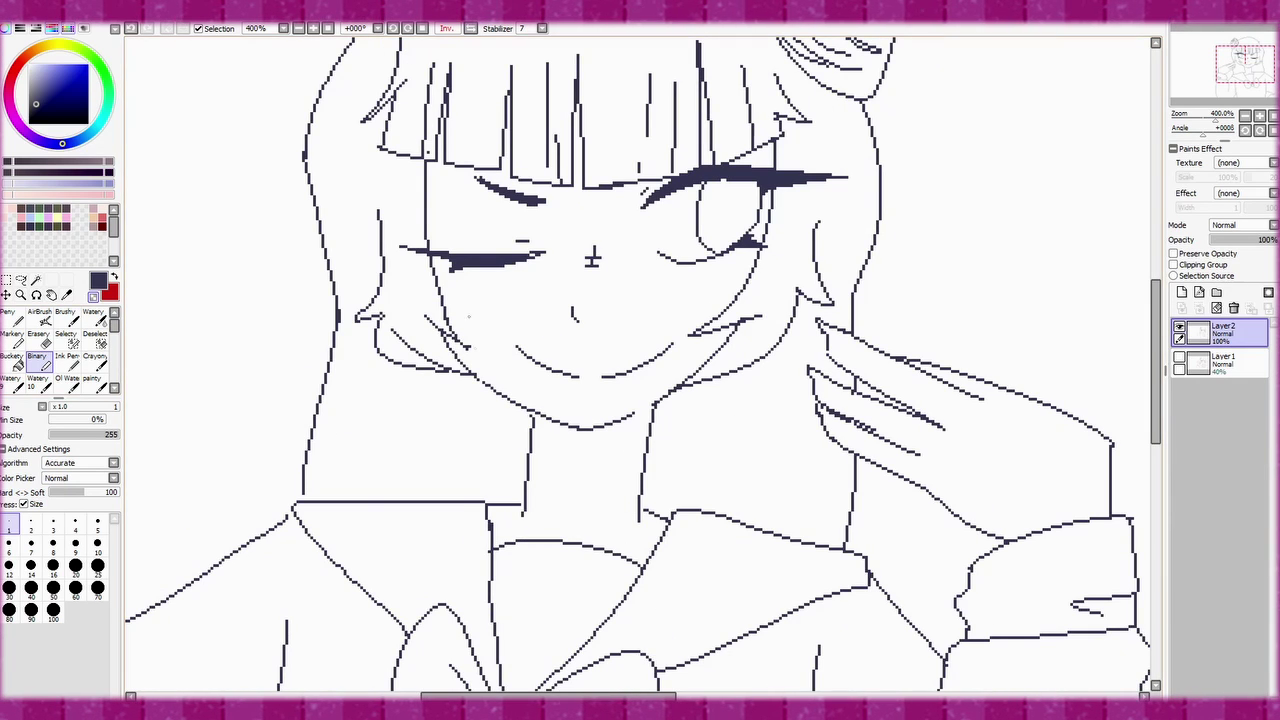
{"action": "scroll", "coordinate": [640, 360], "scroll_direction": "down", "scroll_amount": 1}
{"action": "key", "text": "h"}
{"action": "scroll", "coordinate": [640, 360], "scroll_direction": "down", "scroll_amount": 2}
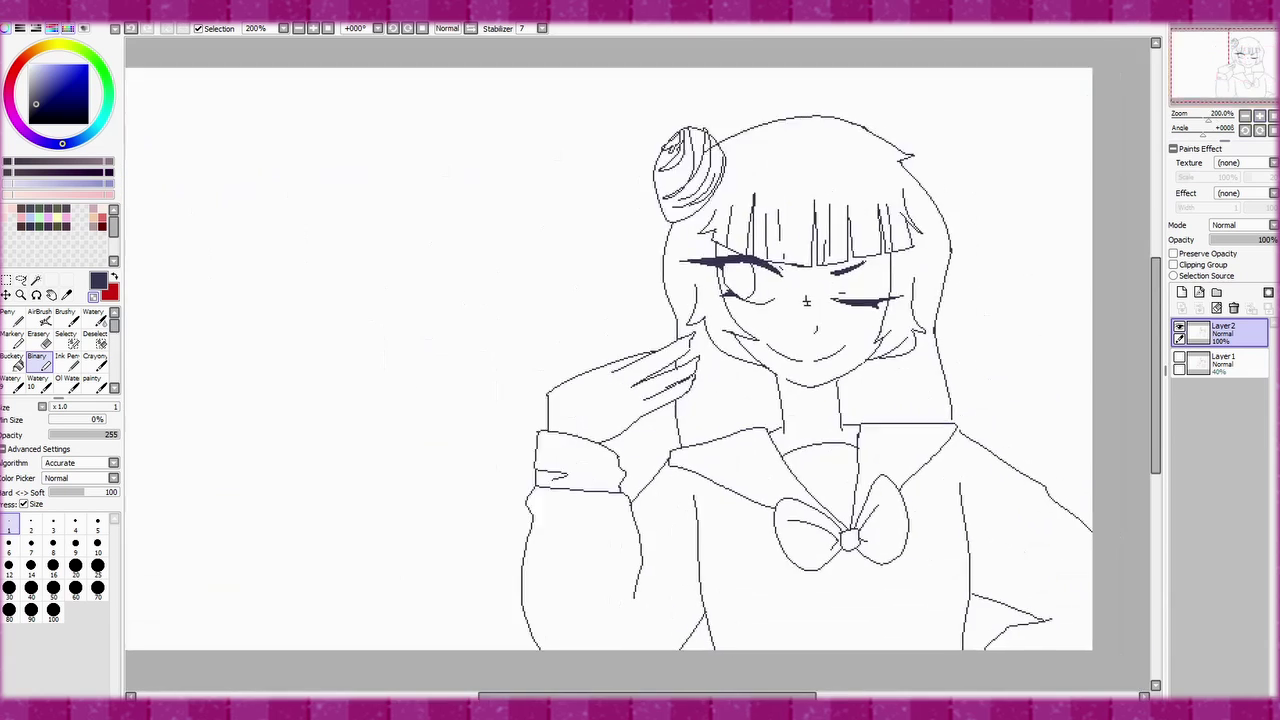
- Add a new layer beneath the line art and fill the open eye's iris with magenta on it
{"action": "scroll", "coordinate": [640, 360], "scroll_direction": "up", "scroll_amount": 2}
{"action": "scroll", "coordinate": [930, 362], "scroll_direction": "up", "scroll_amount": 1}
{"action": "key", "text": "ctrl+shift+n"}
{"action": "key", "text": "x"}
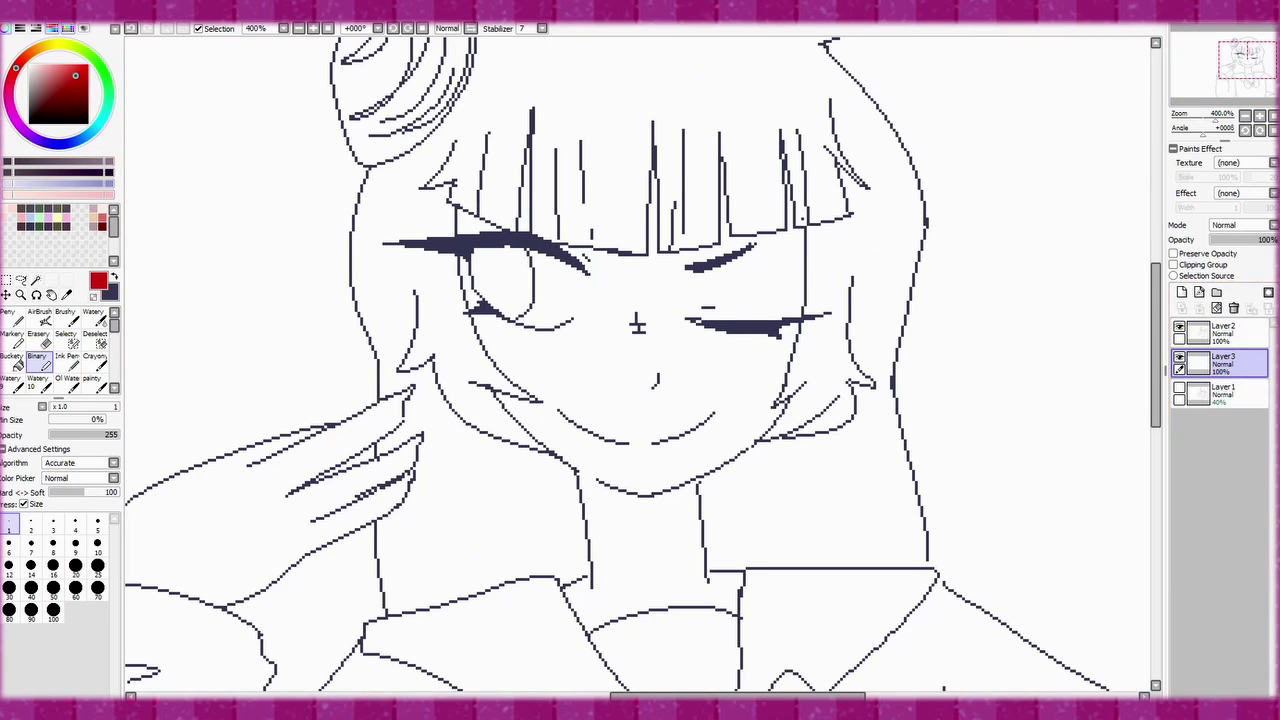
{"action": "scroll", "coordinate": [637, 355], "scroll_direction": "up", "scroll_amount": 1}
{"action": "left_click", "coordinate": [58, 77]}
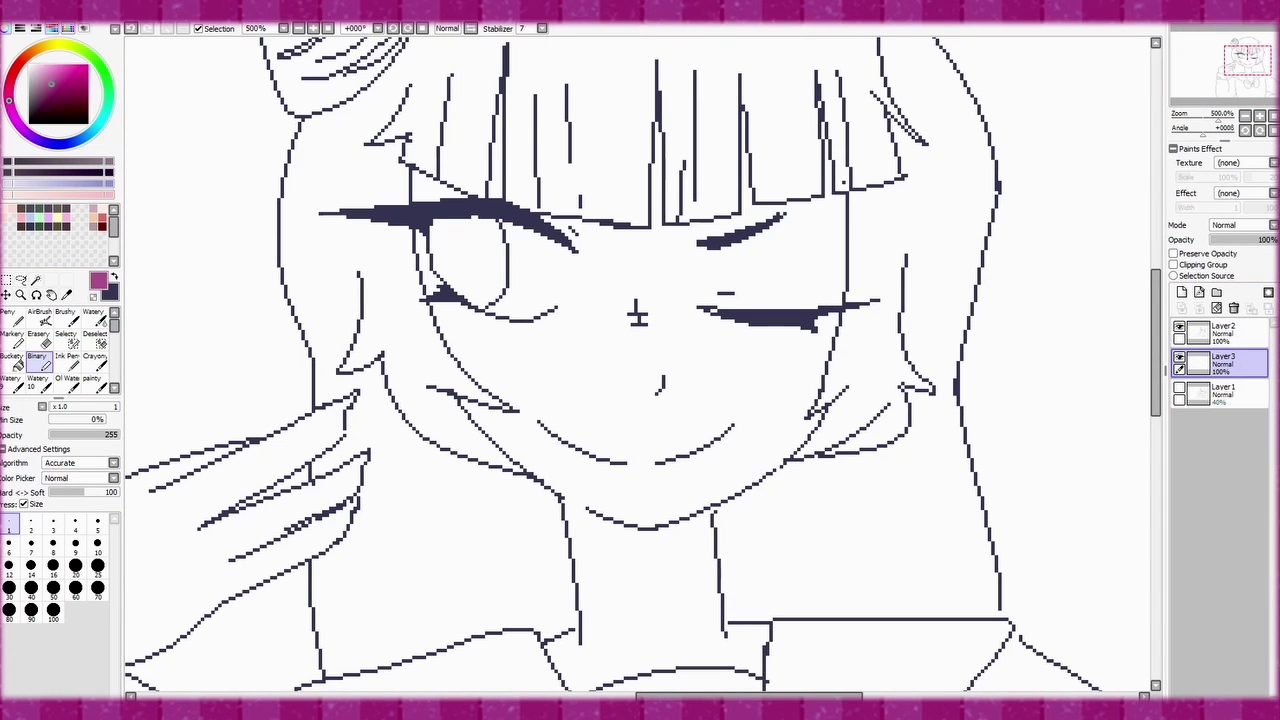
{"action": "key", "text": "n"}
{"action": "key", "text": "b"}
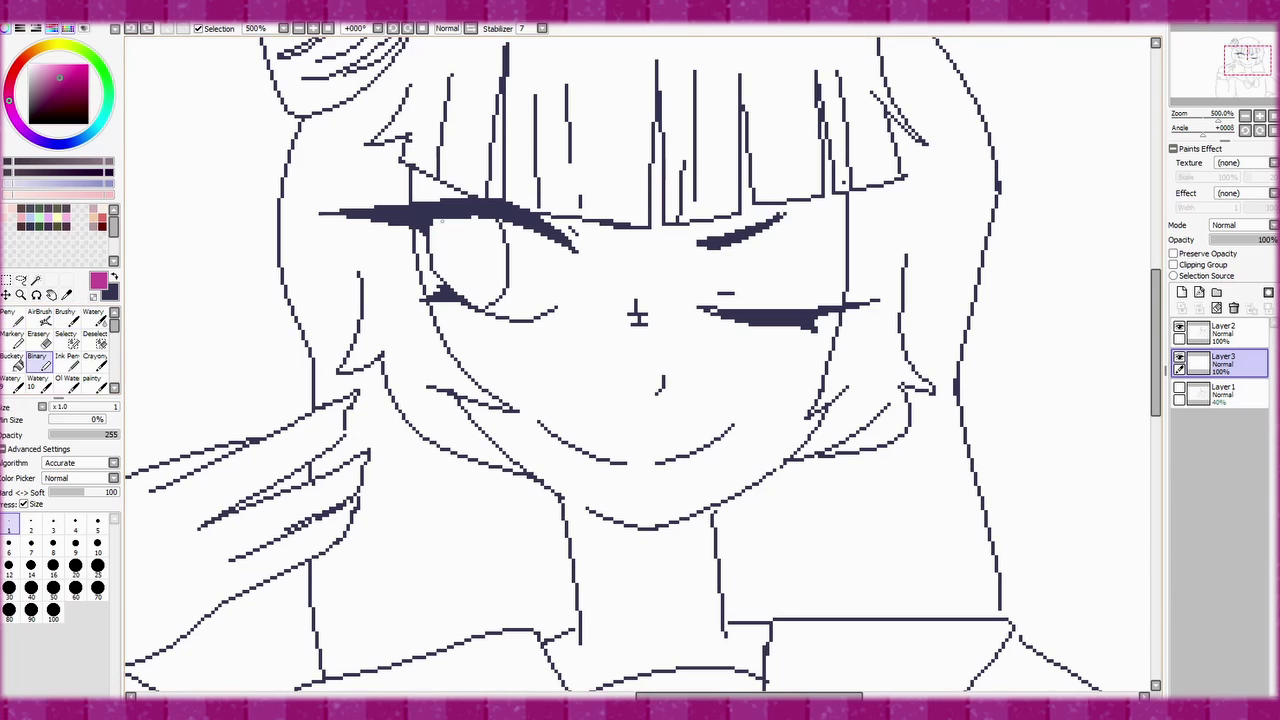
{"action": "key", "text": "w"}
{"action": "left_click", "coordinate": [455, 255]}
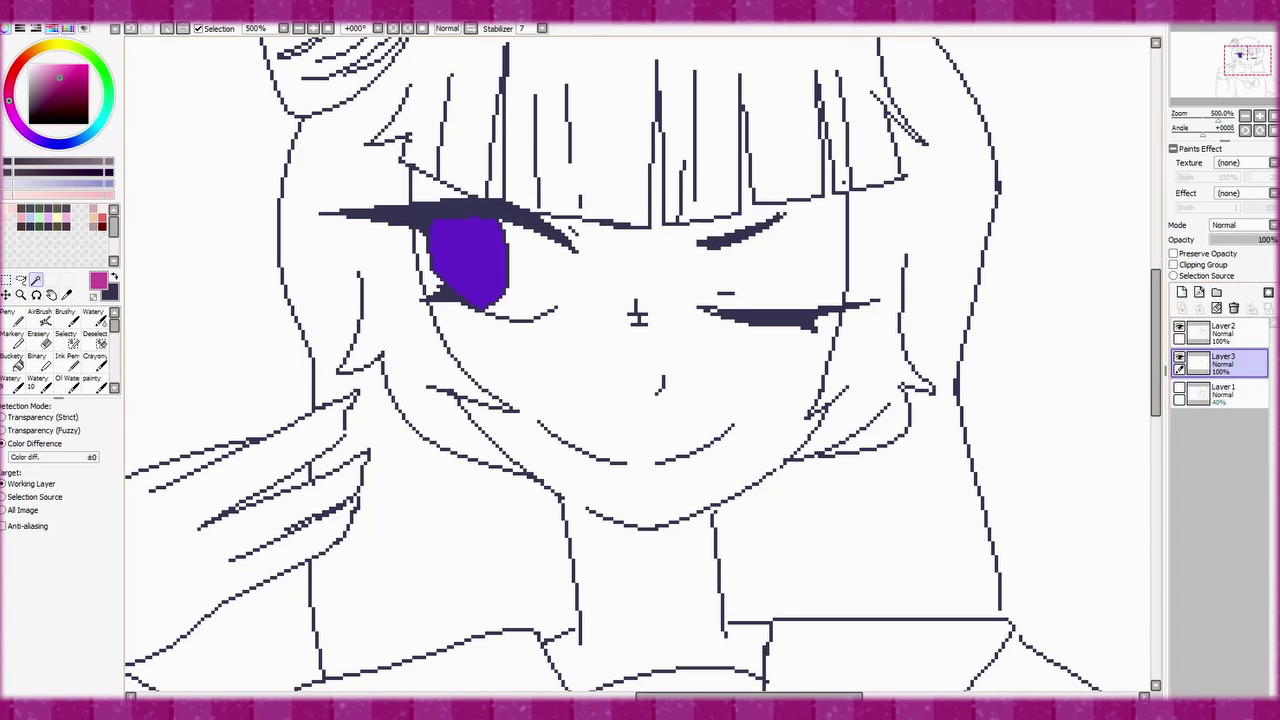
{"action": "key", "text": "ctrl+d"}
- Select the bow's two loops and knot from the Layer2 line art and fill them with light orange on Layer3
{"action": "scroll", "coordinate": [640, 360], "scroll_direction": "down", "scroll_amount": 5}
{"action": "left_click", "coordinate": [1220, 333]}
{"action": "left_click", "coordinate": [630, 480]}
{"action": "left_click", "coordinate": [745, 495]}
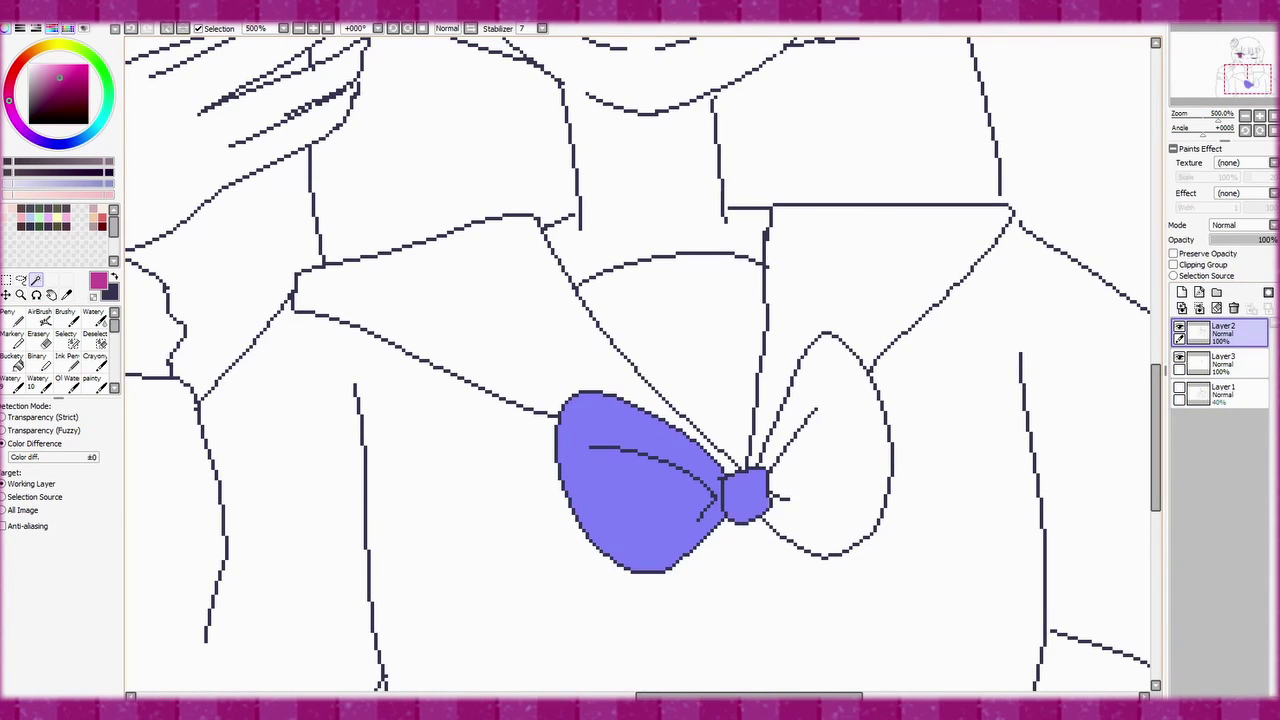
{"action": "left_click", "coordinate": [830, 440]}
{"action": "mouse_move", "coordinate": [1248, 80]}
{"action": "left_mouse_down"}
{"action": "mouse_move", "coordinate": [1246, 52]}
{"action": "mouse_move", "coordinate": [1238, 84]}
{"action": "left_mouse_up"}
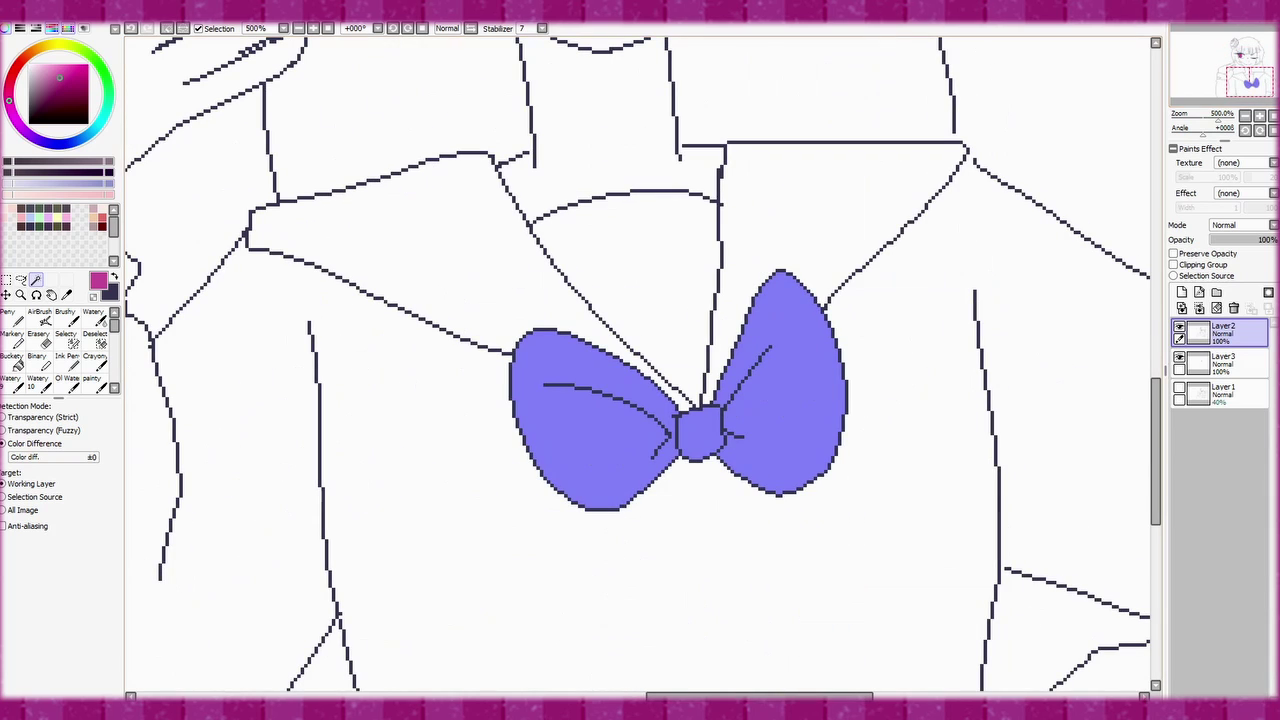
{"action": "left_click_drag", "start_coordinate": [59, 77], "coordinate": [56, 66]}
{"action": "left_click", "coordinate": [1220, 363]}
{"action": "key", "text": "ctrl+d"}
- Ink the shirt's front line, two ribbon tails and two small buttons below the bow on Layer2 in dark navy
{"action": "scroll", "coordinate": [640, 360], "scroll_direction": "down", "scroll_amount": 5}
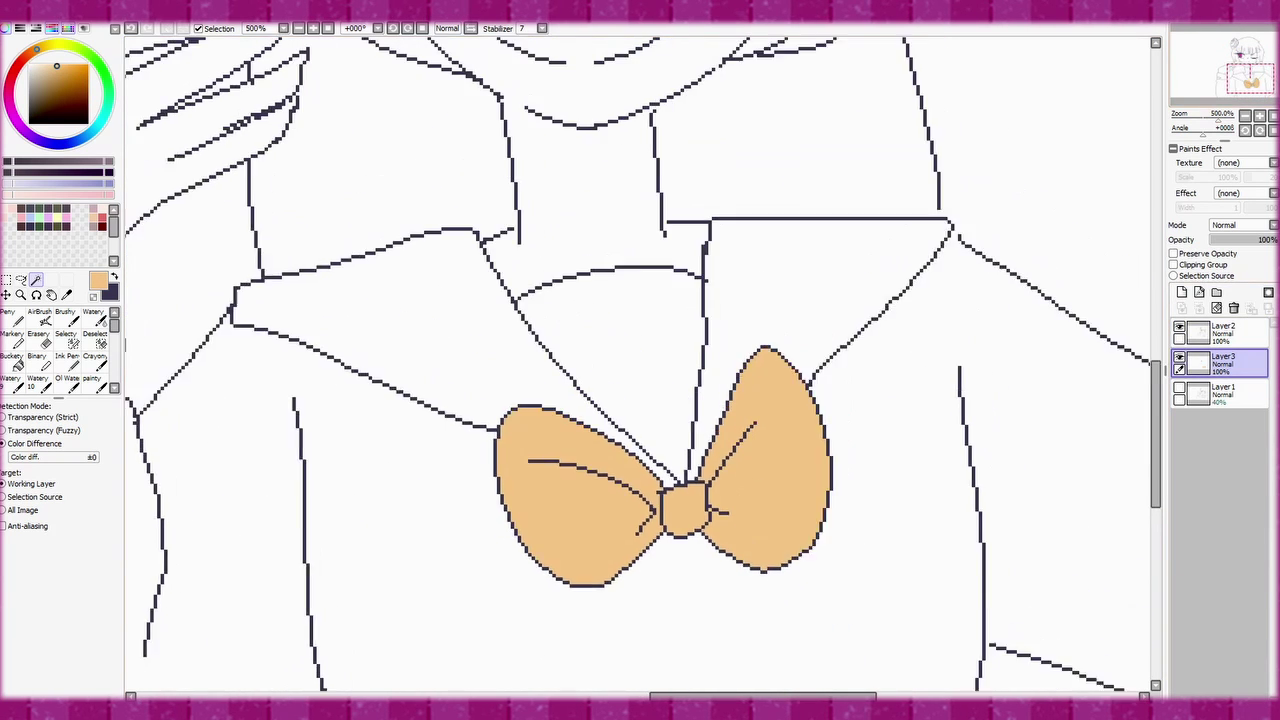
{"action": "key", "text": "x"}
{"action": "left_click", "coordinate": [1220, 333]}
{"action": "left_click", "coordinate": [36, 360]}
{"action": "left_click_drag", "start_coordinate": [735, 295], "coordinate": [762, 508]}
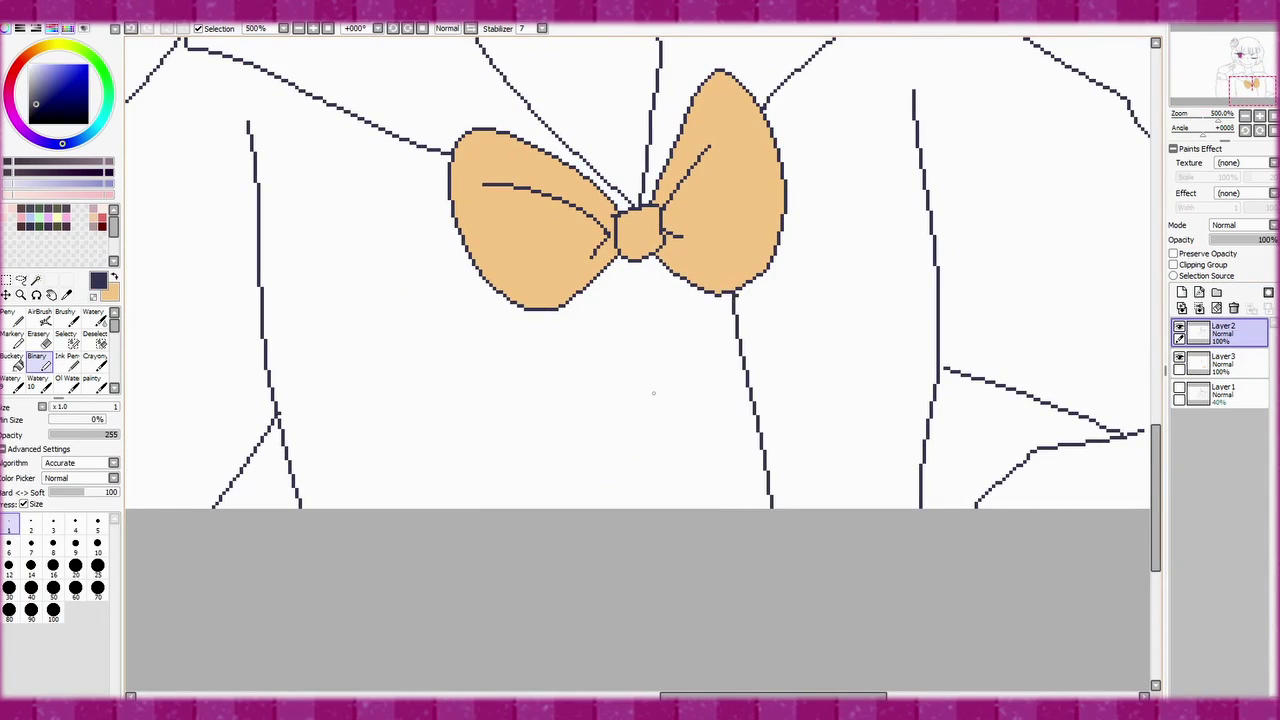
{"action": "mouse_move", "coordinate": [528, 340]}
{"action": "left_mouse_down"}
{"action": "mouse_move", "coordinate": [630, 268]}
{"action": "mouse_move", "coordinate": [536, 310]}
{"action": "left_mouse_up"}
{"action": "key", "text": "ctrl+z"}
{"action": "left_click_drag", "start_coordinate": [638, 262], "coordinate": [731, 298]}
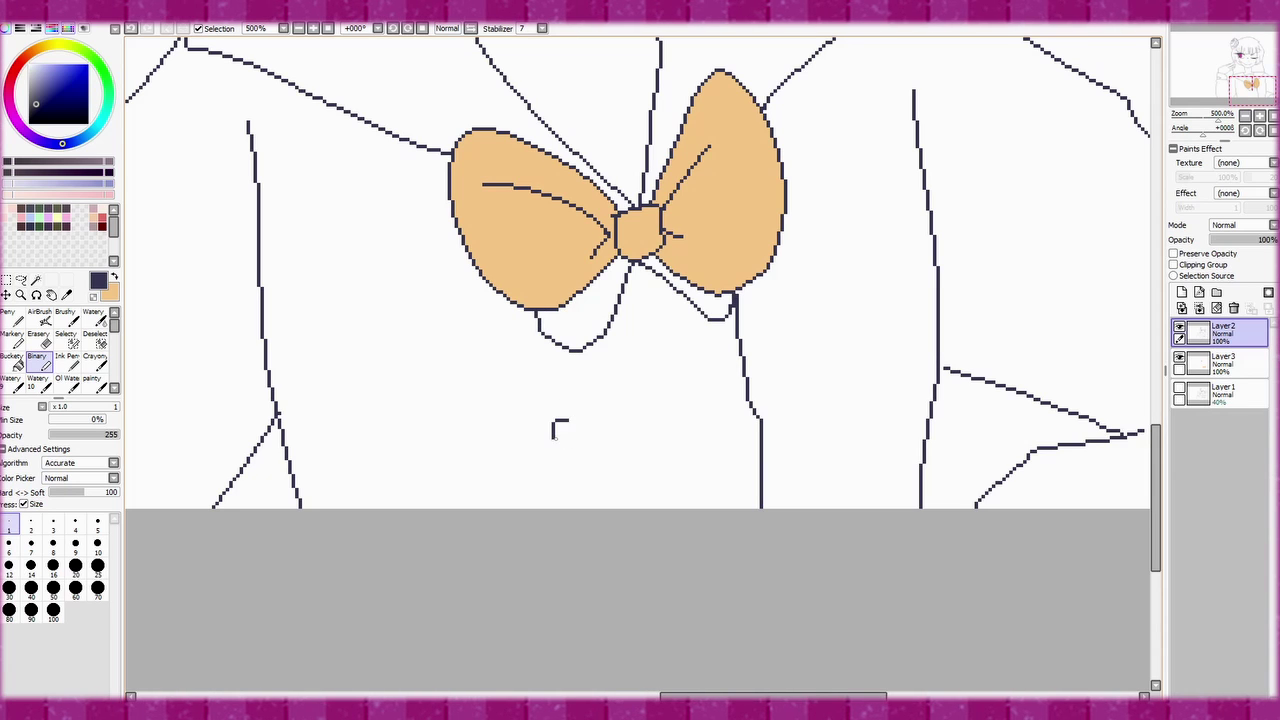
{"action": "left_click_drag", "start_coordinate": [556, 432], "coordinate": [566, 420]}
{"action": "left_click_drag", "start_coordinate": [728, 412], "coordinate": [726, 416]}
- Fill both ribbon tails and the two small buttons with the bow's light orange
{"action": "left_click", "coordinate": [36, 280]}
{"action": "left_click", "coordinate": [575, 320]}
{"action": "left_click", "coordinate": [700, 300]}
{"action": "left_click", "coordinate": [566, 430]}
{"action": "left_click", "coordinate": [728, 422]}
{"action": "key", "text": "x"}
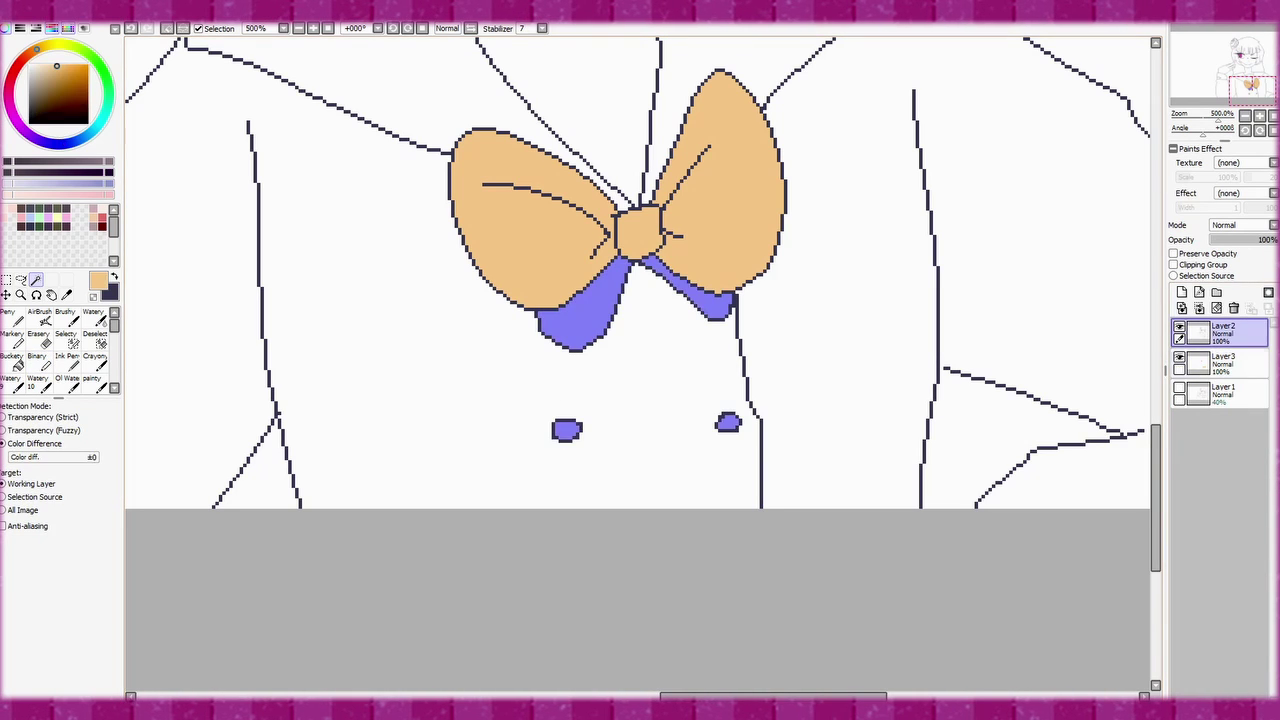
{"action": "key", "text": "ctrl+f"}
{"action": "key", "text": "ctrl+d"}
- Extend the long hair line and the shoulder line on the winking side to meet the collar corner
{"action": "scroll", "coordinate": [640, 360], "scroll_direction": "up", "scroll_amount": 5}
{"action": "key", "text": "b"}
{"action": "key", "text": "x"}
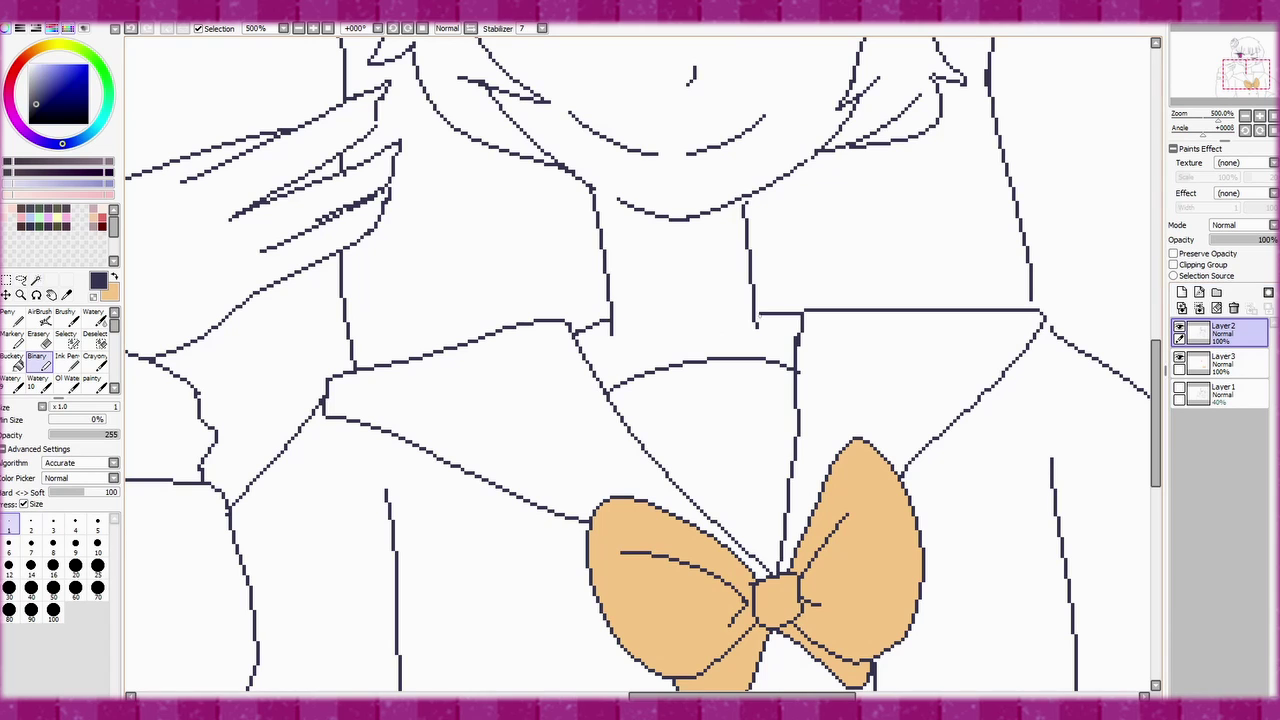
{"action": "left_click_drag", "start_coordinate": [1033, 300], "coordinate": [1035, 314]}
{"action": "key", "text": "ctrl+z"}
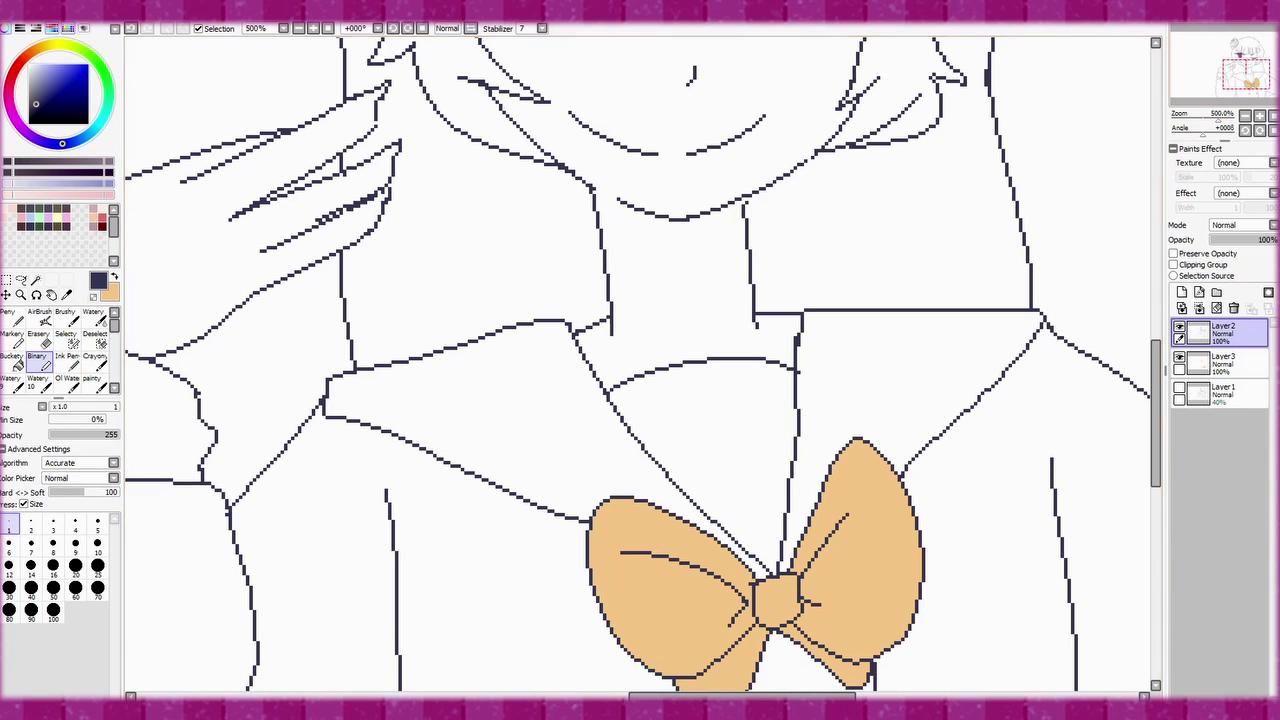
- Ink parallel stripe lines along the outer edges of both halves of the sailor collar
{"action": "scroll", "coordinate": [640, 360], "scroll_direction": "up", "scroll_amount": 10}
{"action": "scroll", "coordinate": [640, 360], "scroll_direction": "down", "scroll_amount": 20}
{"action": "scroll", "coordinate": [640, 360], "scroll_direction": "up", "scroll_amount": 5}
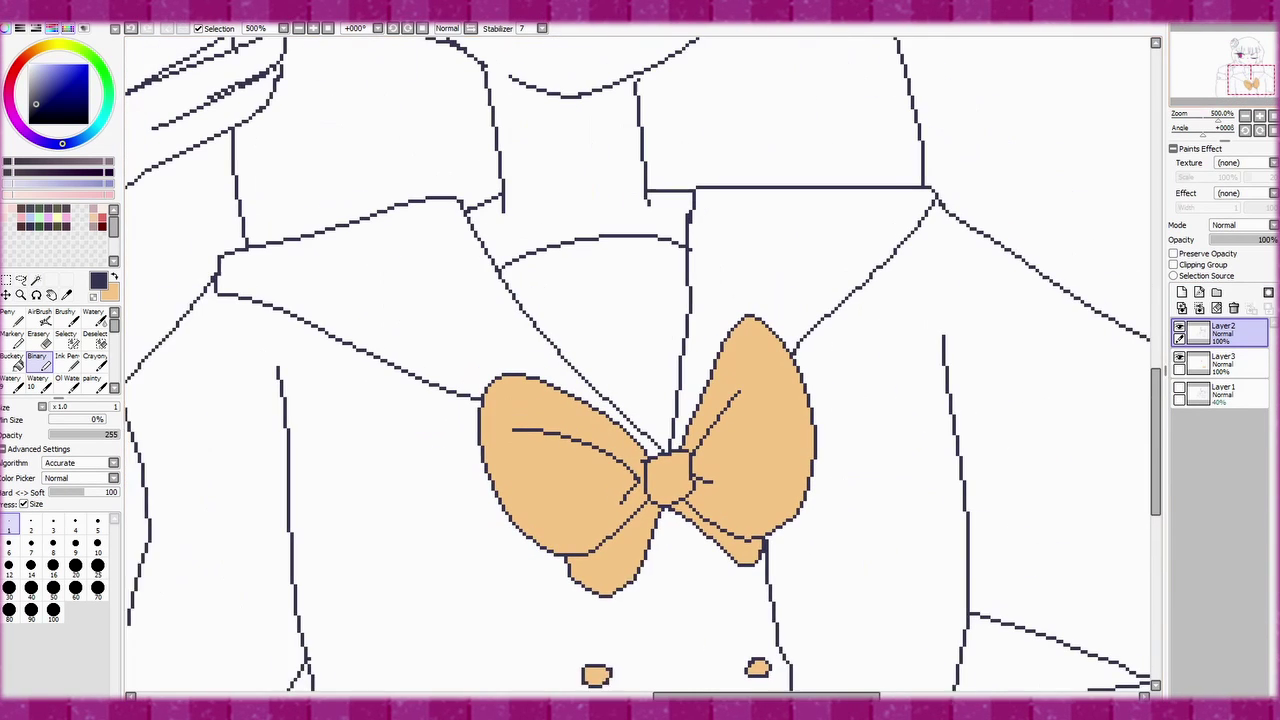
{"action": "scroll", "coordinate": [640, 360], "scroll_direction": "left", "scroll_amount": 1}
{"action": "mouse_move", "coordinate": [890, 192]}
{"action": "left_mouse_down"}
{"action": "mouse_move", "coordinate": [778, 322]}
{"action": "mouse_move", "coordinate": [792, 334]}
{"action": "left_mouse_up"}
{"action": "mouse_move", "coordinate": [938, 190]}
{"action": "left_mouse_down"}
{"action": "mouse_move", "coordinate": [870, 246]}
{"action": "mouse_move", "coordinate": [806, 340]}
{"action": "left_mouse_up"}
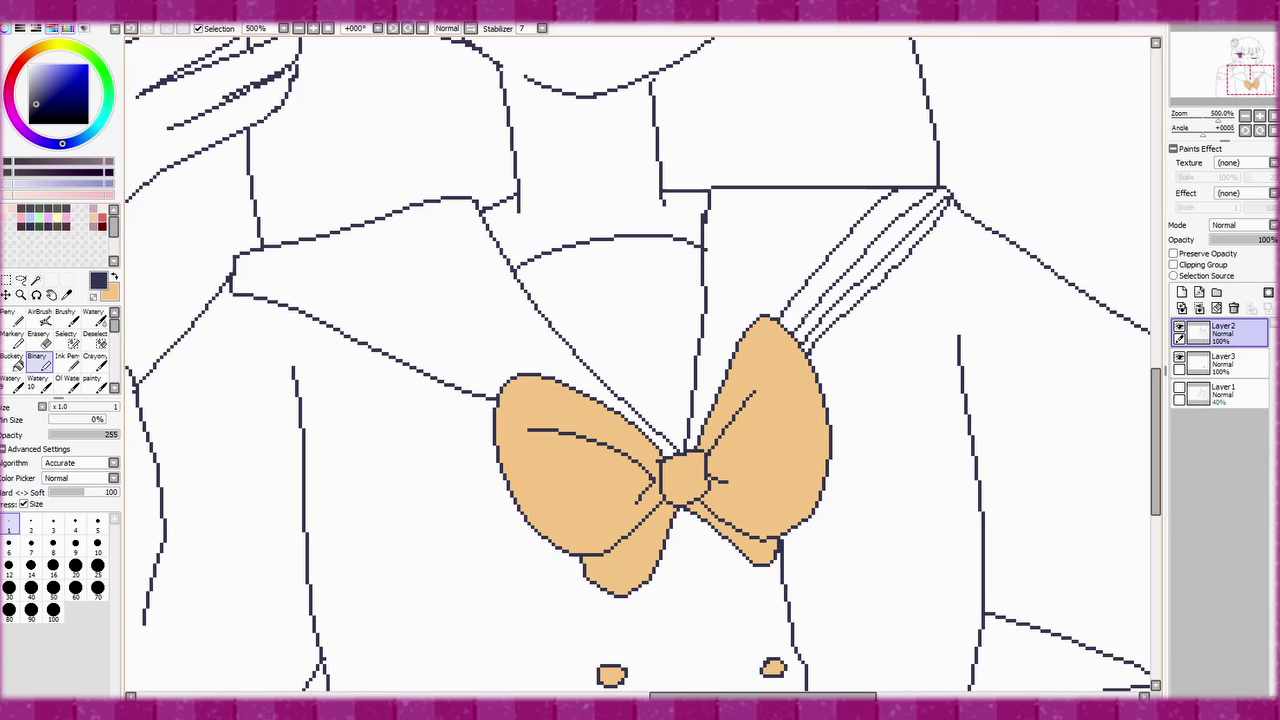
{"action": "left_click_drag", "start_coordinate": [246, 256], "coordinate": [500, 390]}
{"action": "left_click_drag", "start_coordinate": [298, 244], "coordinate": [506, 382]}
{"action": "left_click_drag", "start_coordinate": [314, 238], "coordinate": [518, 378]}
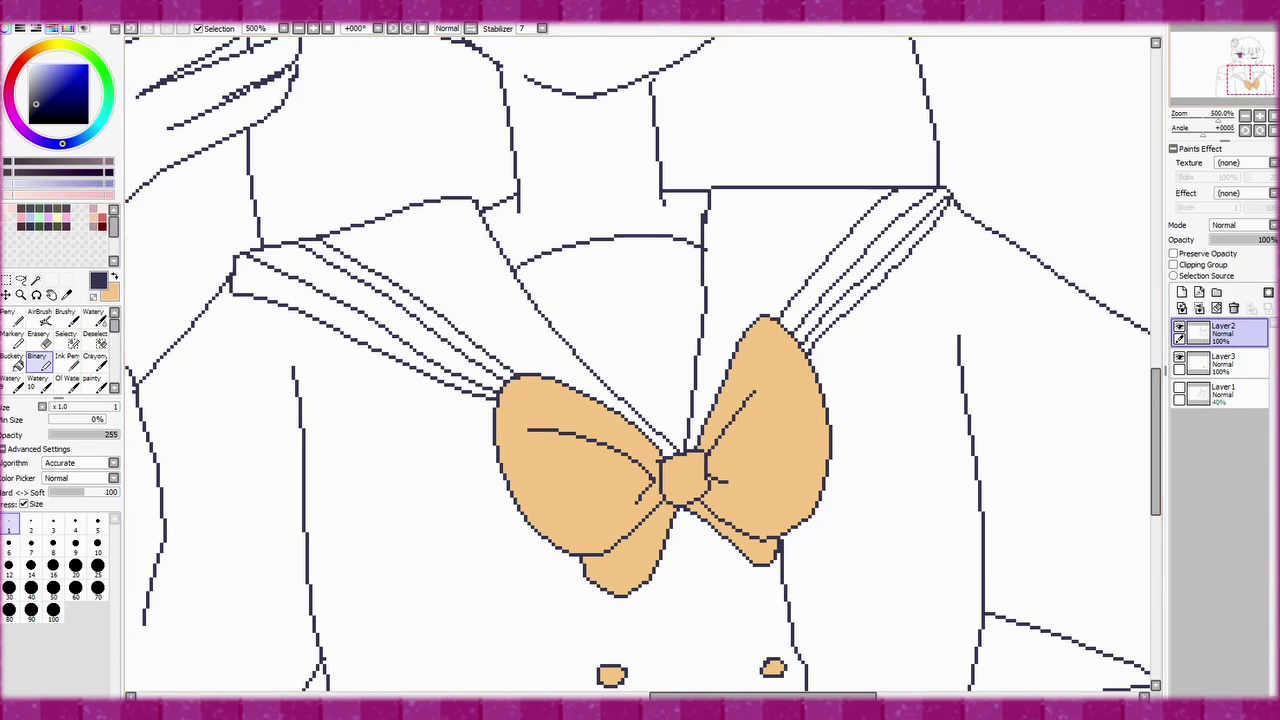
- Ink stripe lines across the cuff of the raised arm
{"action": "scroll", "coordinate": [640, 360], "scroll_direction": "left", "scroll_amount": 10}
{"action": "left_click_drag", "start_coordinate": [436, 244], "coordinate": [640, 272]}
{"action": "mouse_move", "coordinate": [434, 274]}
{"action": "left_mouse_down"}
{"action": "mouse_move", "coordinate": [655, 292]}
{"action": "mouse_move", "coordinate": [500, 302]}
{"action": "mouse_move", "coordinate": [648, 332]}
{"action": "left_mouse_up"}
{"action": "key", "text": "ctrl+z"}
- Paint the three fingernails of the raised hand solid dark navy
{"action": "scroll", "coordinate": [640, 360], "scroll_direction": "up", "scroll_amount": 10}
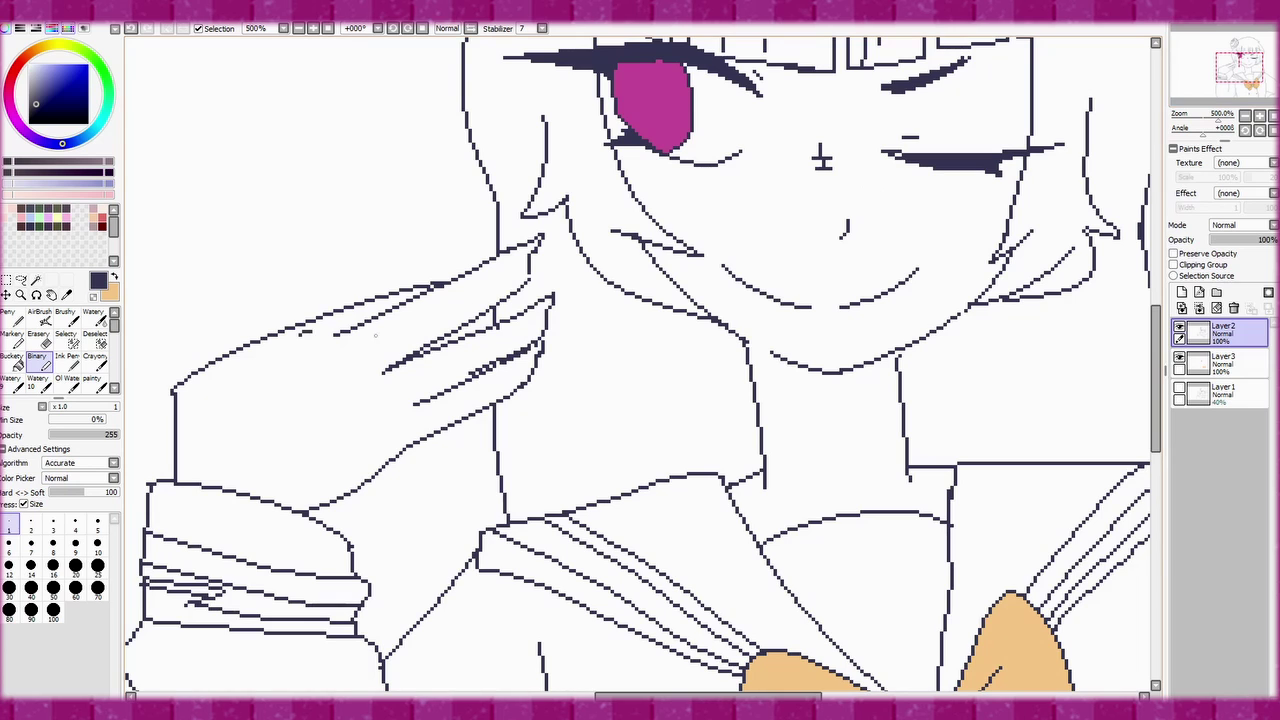
{"action": "left_click_drag", "start_coordinate": [538, 240], "coordinate": [504, 258]}
{"action": "left_click_drag", "start_coordinate": [546, 310], "coordinate": [524, 318]}
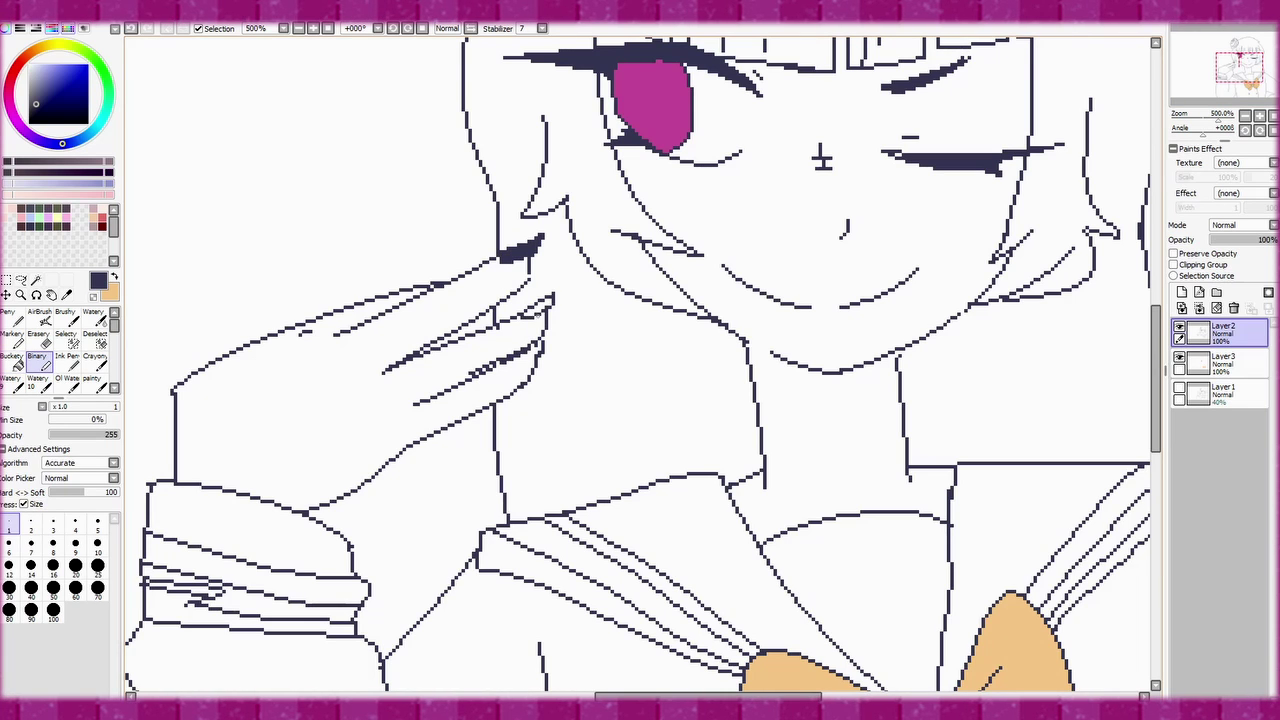
{"action": "key", "text": "g"}
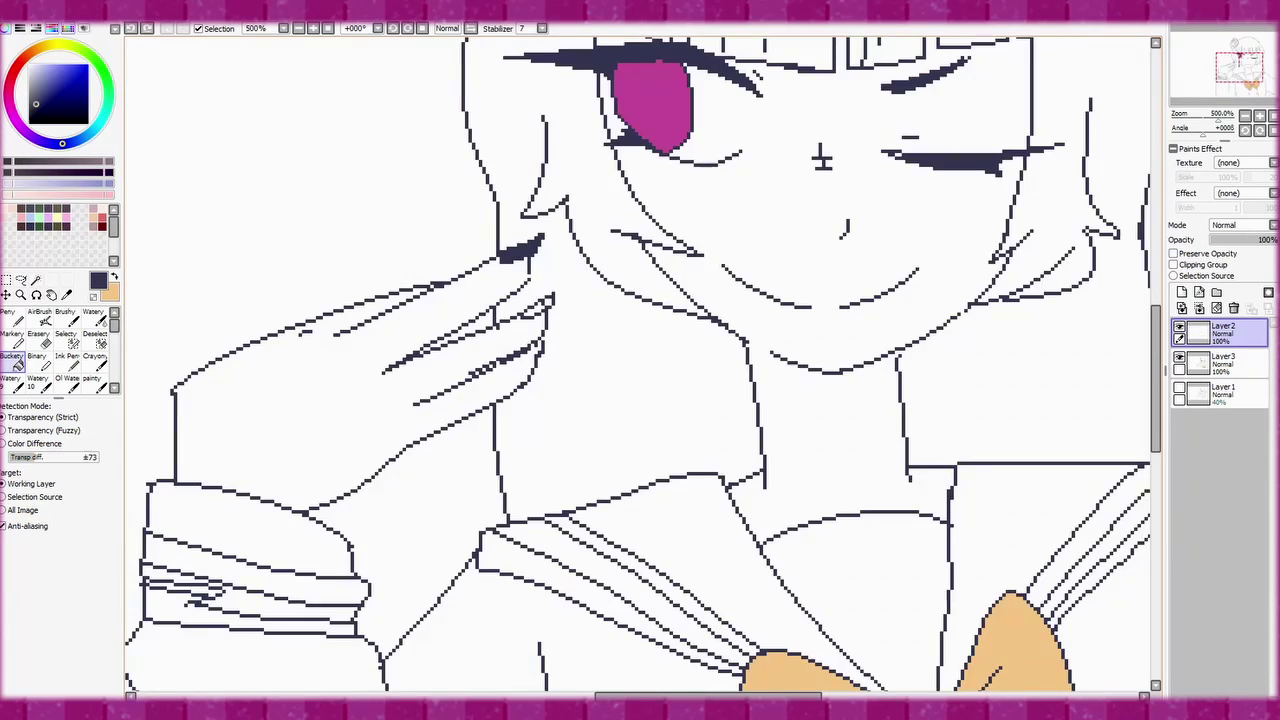
{"action": "key", "text": "b"}
{"action": "mouse_move", "coordinate": [548, 304]}
{"action": "left_mouse_down"}
{"action": "mouse_move", "coordinate": [524, 316]}
{"action": "mouse_move", "coordinate": [518, 360]}
{"action": "left_mouse_up"}
{"action": "key", "text": "ctrl+z"}
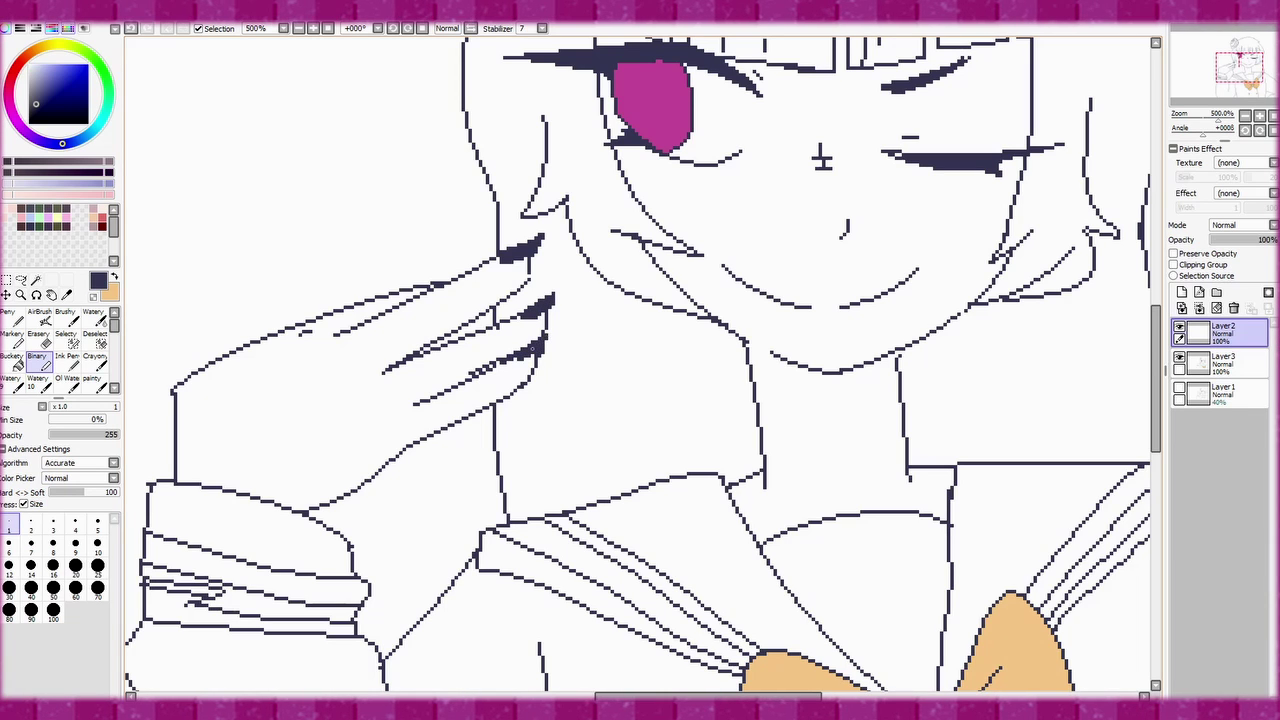
- Ink short knuckle marks on the back of the raised hand
{"action": "scroll", "coordinate": [643, 378], "scroll_direction": "down", "scroll_amount": 4}
{"action": "scroll", "coordinate": [643, 378], "scroll_direction": "up", "scroll_amount": 3}
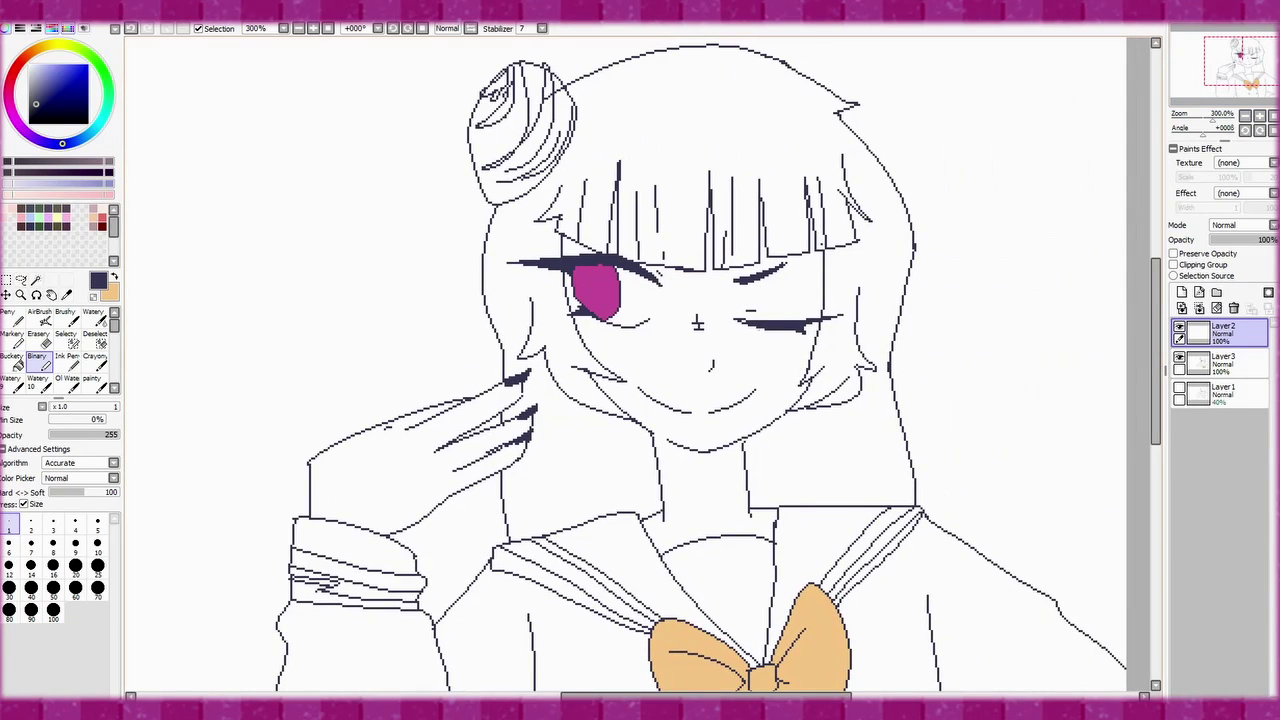
{"action": "left_click_drag", "start_coordinate": [700, 400], "coordinate": [645, 338]}
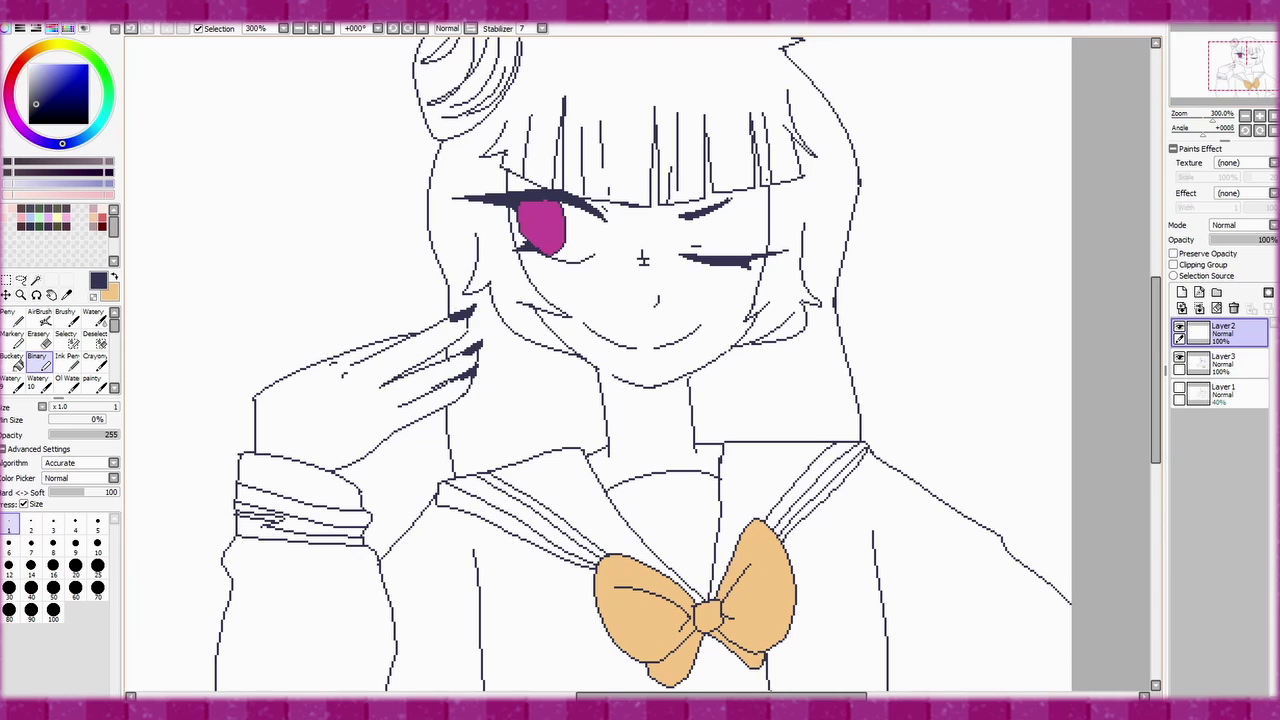
{"action": "scroll", "coordinate": [646, 364], "scroll_direction": "up", "scroll_amount": 2}
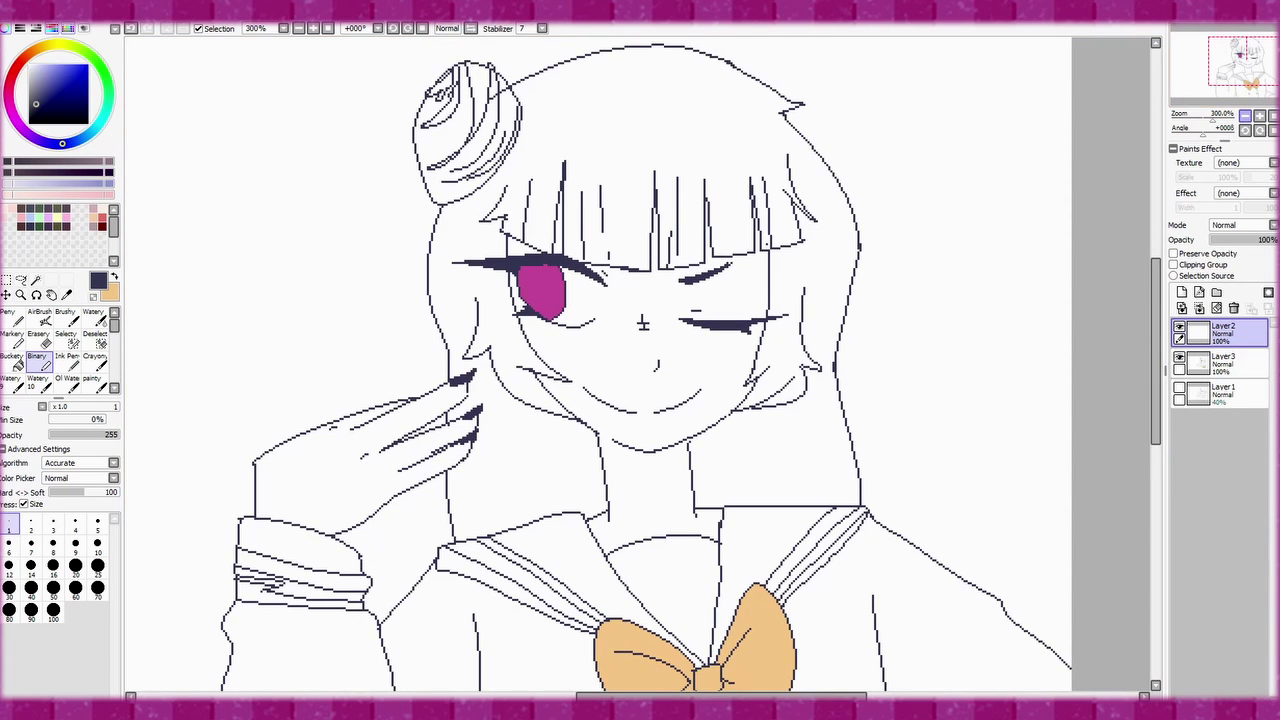
{"action": "scroll", "coordinate": [646, 364], "scroll_direction": "down", "scroll_amount": 1}
- Merge the Layer2 line art with Layer3 and add a new layer beneath the result
{"action": "key", "text": "e"}
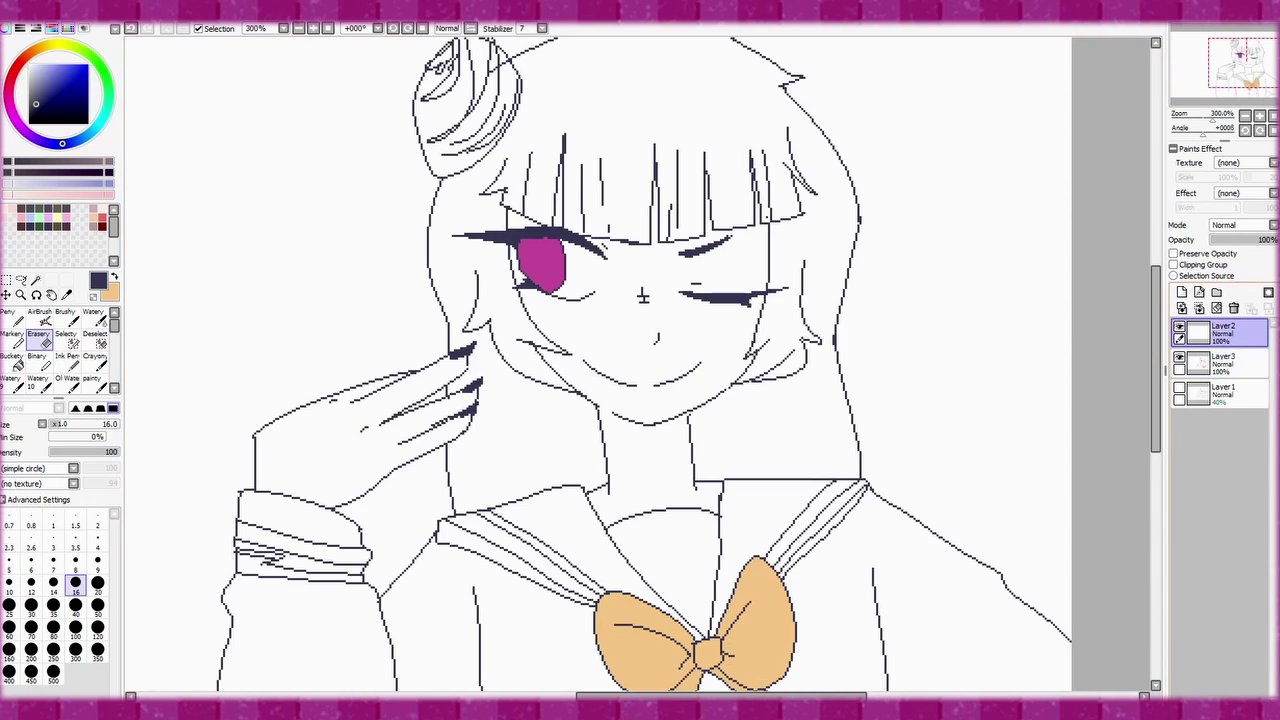
{"action": "key", "text": "ctrl+z"}
{"action": "key", "text": "n"}
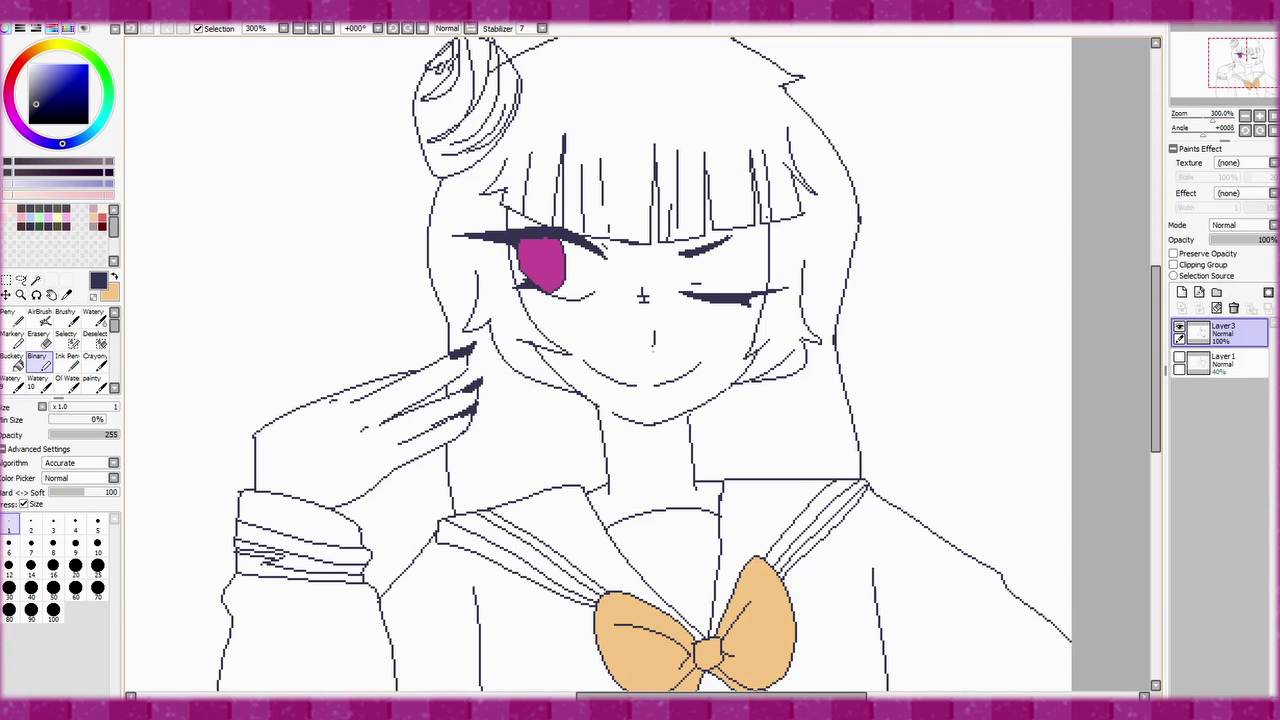
{"action": "scroll", "coordinate": [598, 364], "scroll_direction": "down", "scroll_amount": 2}
{"action": "key", "text": "ctrl+shift+n"}
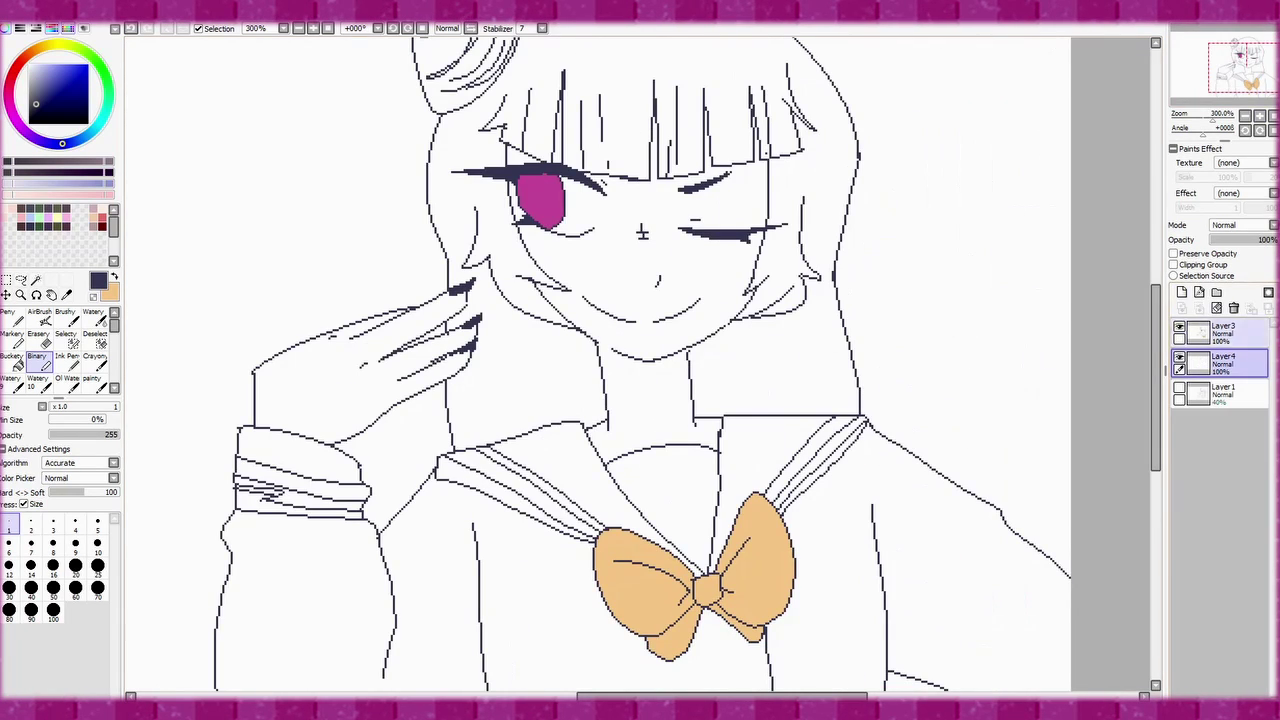
{"action": "key", "text": "w"}
{"action": "left_click", "coordinate": [642, 260]}
{"action": "scroll", "coordinate": [642, 260], "scroll_direction": "up", "scroll_amount": 2}
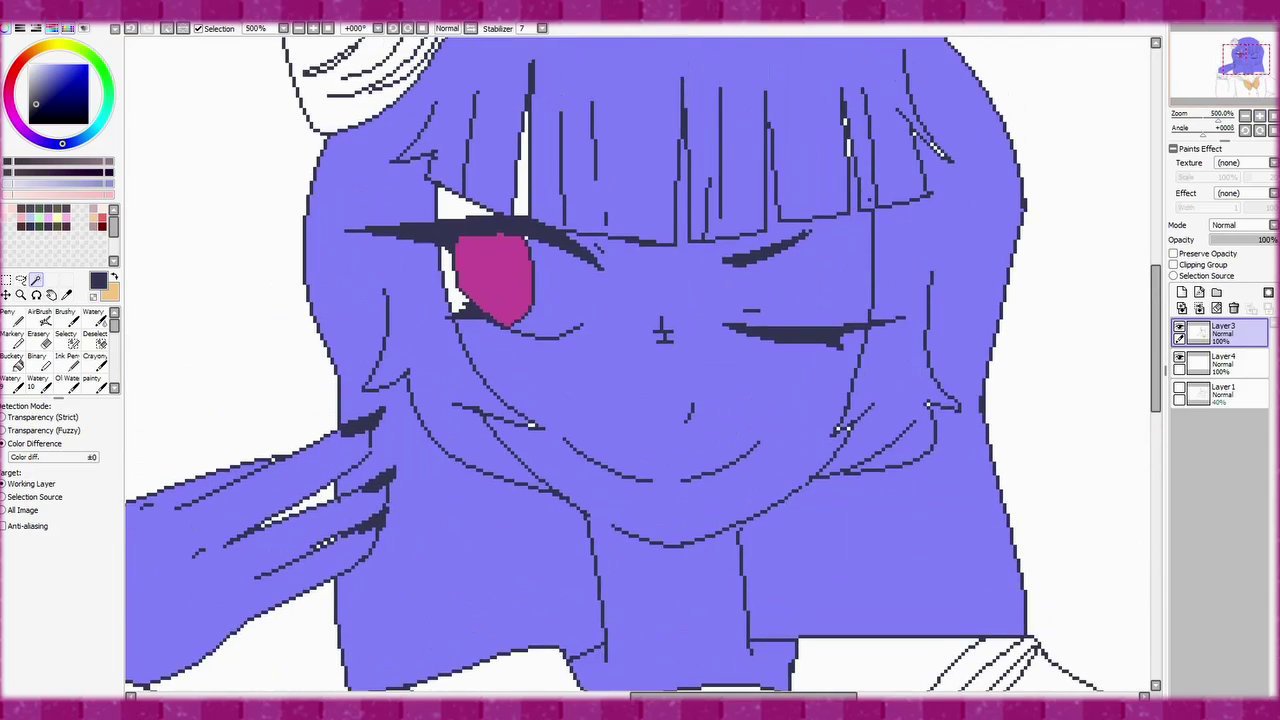
{"action": "key", "text": "ctrl+d"}
- Close the gaps in the outlines between face and hair on Layer3 with dark navy line work
{"action": "key", "text": "n"}
{"action": "scroll", "coordinate": [640, 364], "scroll_direction": "up", "scroll_amount": 1}
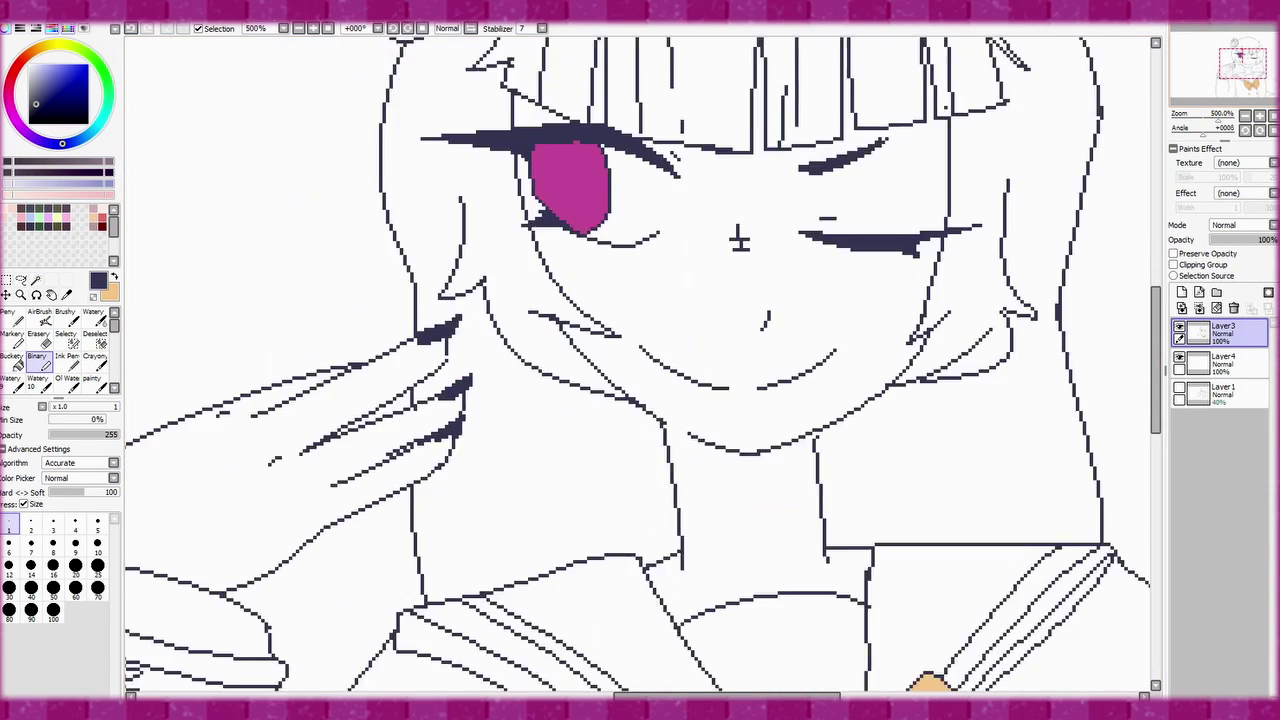
{"action": "scroll", "coordinate": [640, 364], "scroll_direction": "down", "scroll_amount": 1}
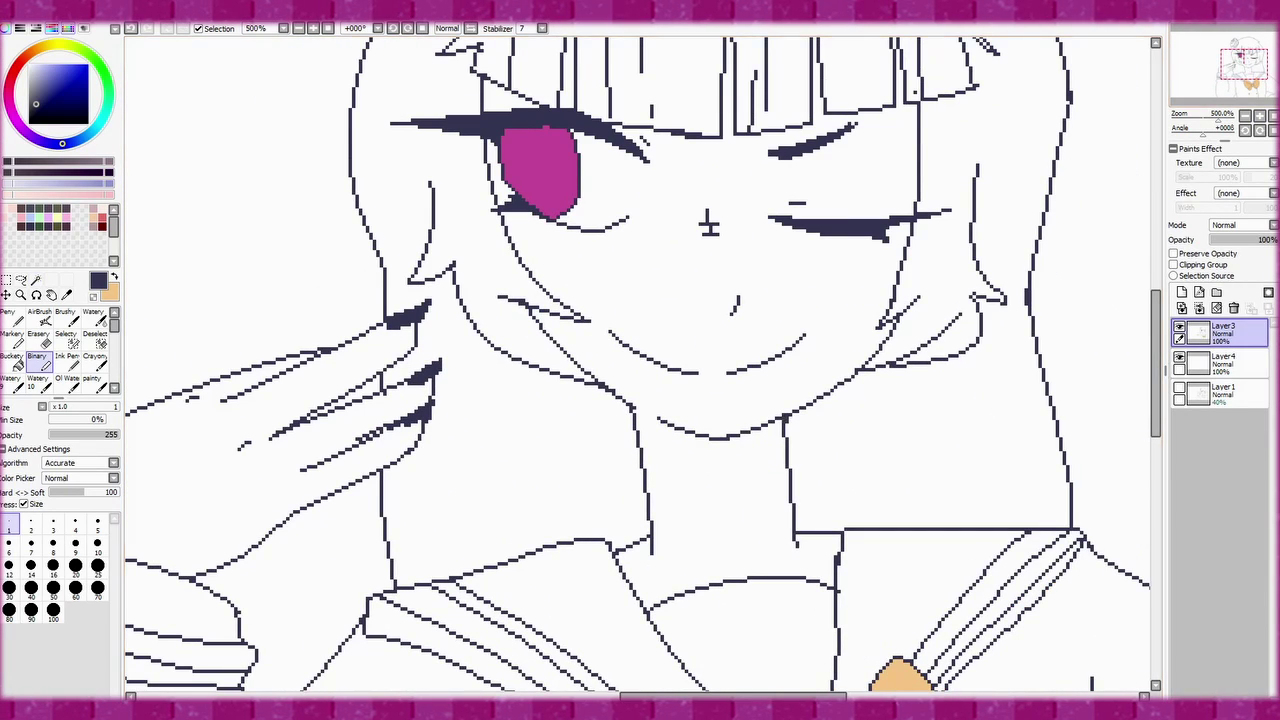
{"action": "left_click_drag", "start_coordinate": [832, 79], "coordinate": [772, 264]}
{"action": "scroll", "coordinate": [640, 364], "scroll_direction": "down", "scroll_amount": 3}
- Select the face, neck and raised hand areas with the Magic Wand and fill them with pale peach skin on Layer4
{"action": "key", "text": "w"}
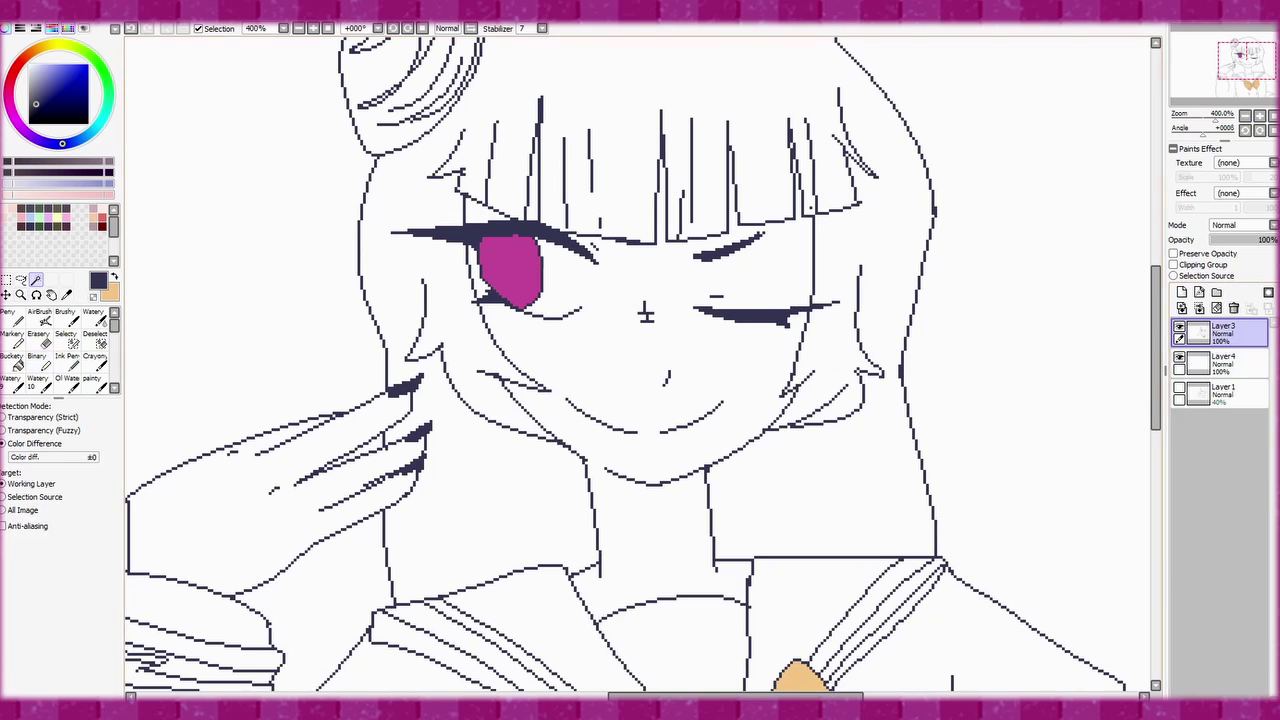
{"action": "left_click", "coordinate": [686, 457]}
{"action": "scroll", "coordinate": [686, 457], "scroll_direction": "up", "scroll_amount": 2}
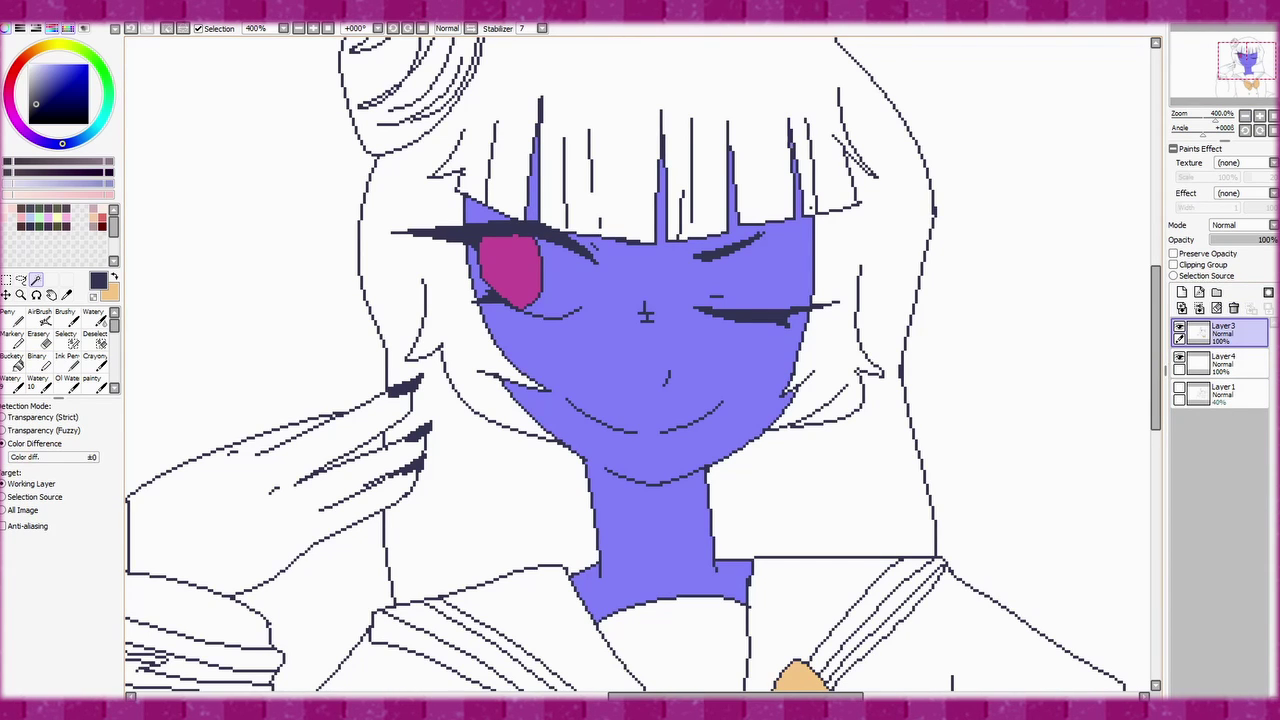
{"action": "left_click", "coordinate": [250, 520]}
{"action": "left_click", "coordinate": [1220, 363]}
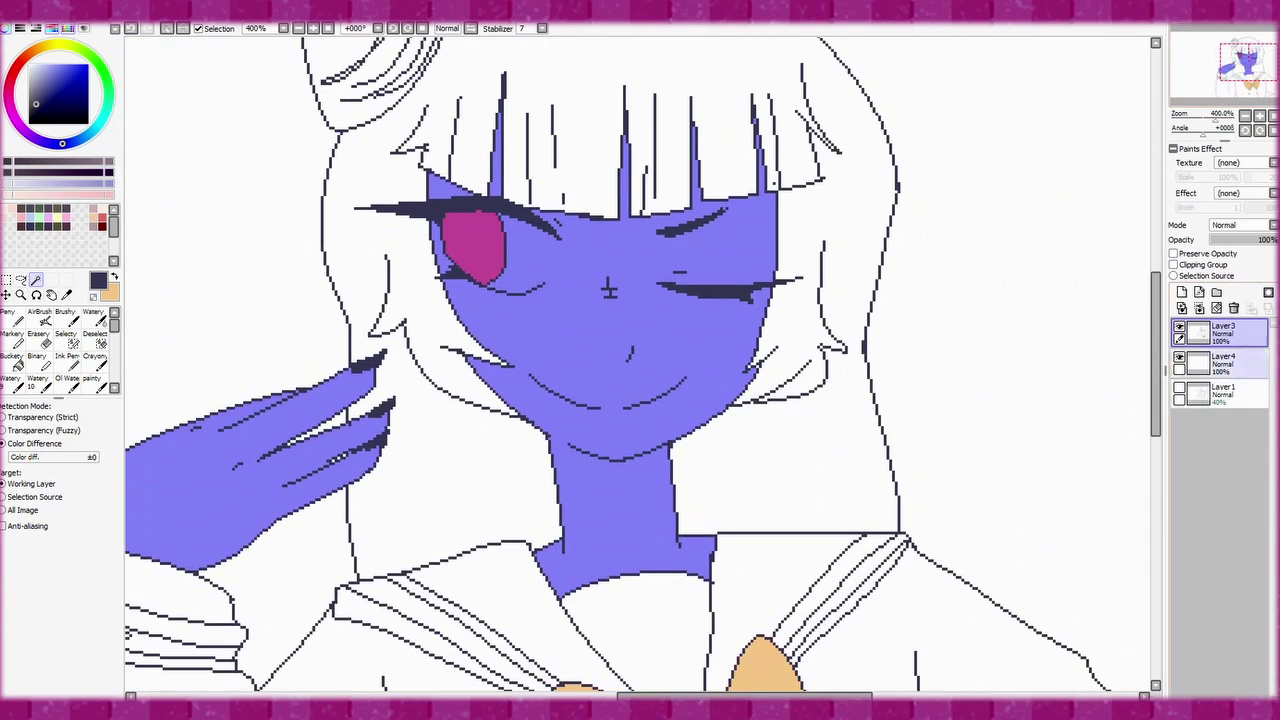
- Add a clipping layer above Layer4, shift the skin to a pale pinkish tone with it, and merge it down
{"action": "left_click", "coordinate": [1182, 291]}
{"action": "left_click", "coordinate": [1174, 264]}
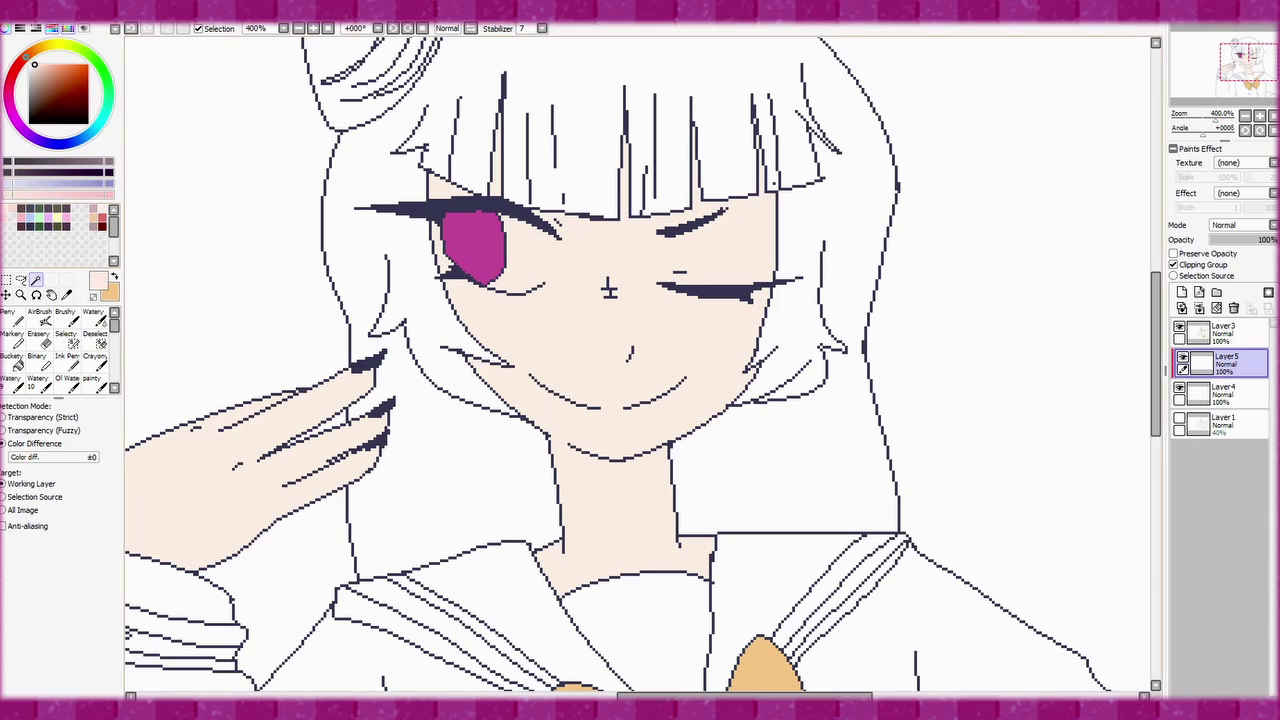
{"action": "left_click", "coordinate": [30, 64]}
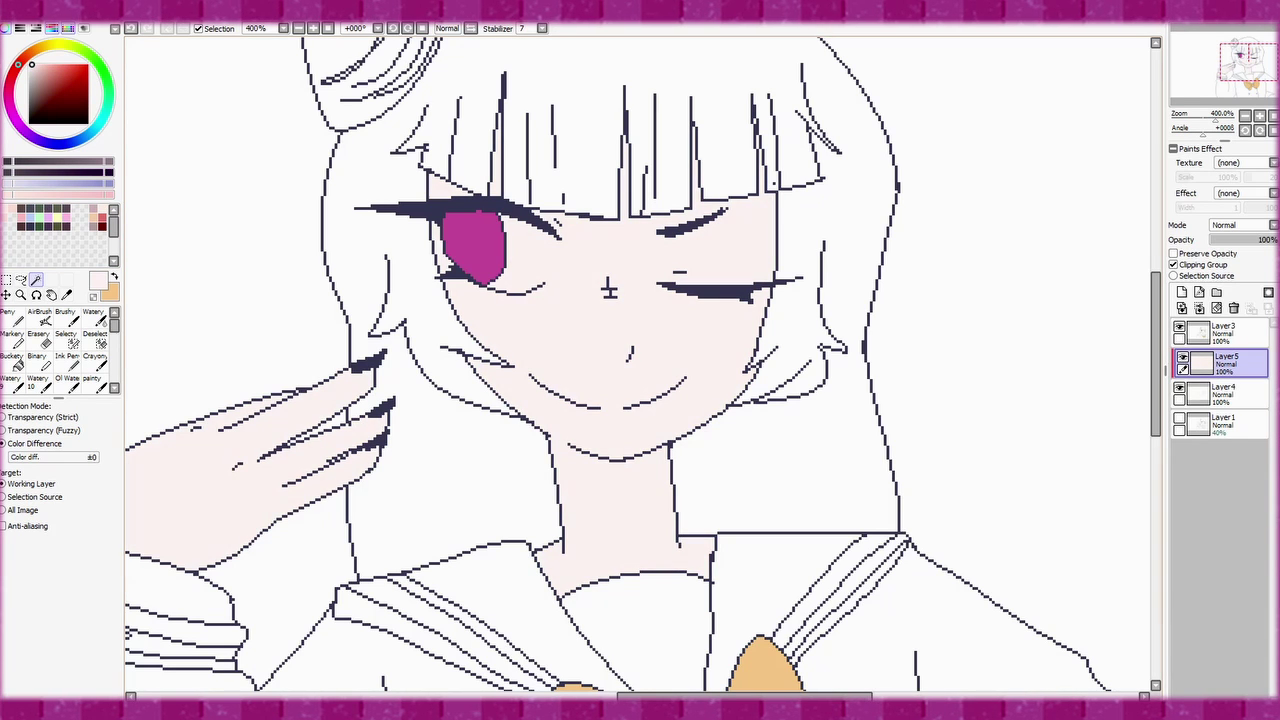
{"action": "key", "text": "ctrl+e"}
- Erase the skin color from the white of the open eye beside the iris on Layer4 with a size 16 eraser
{"action": "scroll", "coordinate": [596, 250], "scroll_direction": "up", "scroll_amount": 1}
{"action": "key", "text": "e"}
{"action": "left_click_drag", "start_coordinate": [515, 240], "coordinate": [437, 267]}
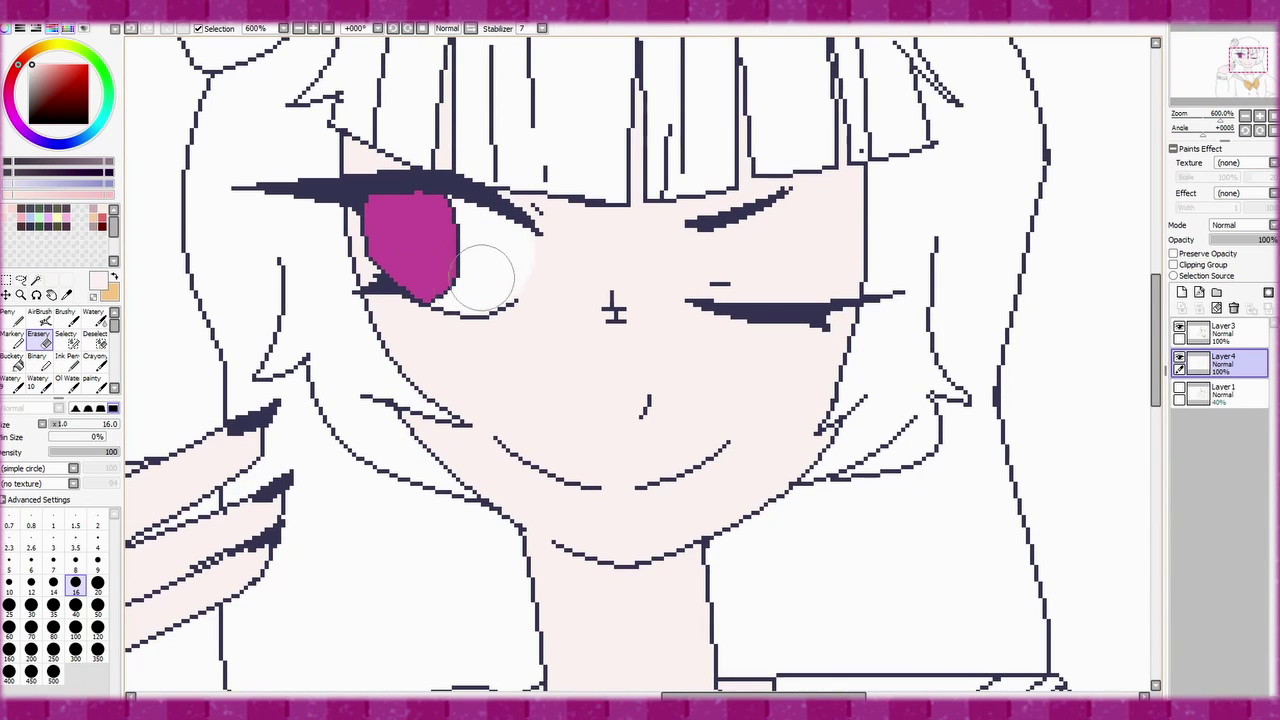
{"action": "scroll", "coordinate": [620, 300], "scroll_direction": "down", "scroll_amount": 4}
{"action": "scroll", "coordinate": [620, 300], "scroll_direction": "up", "scroll_amount": 5}
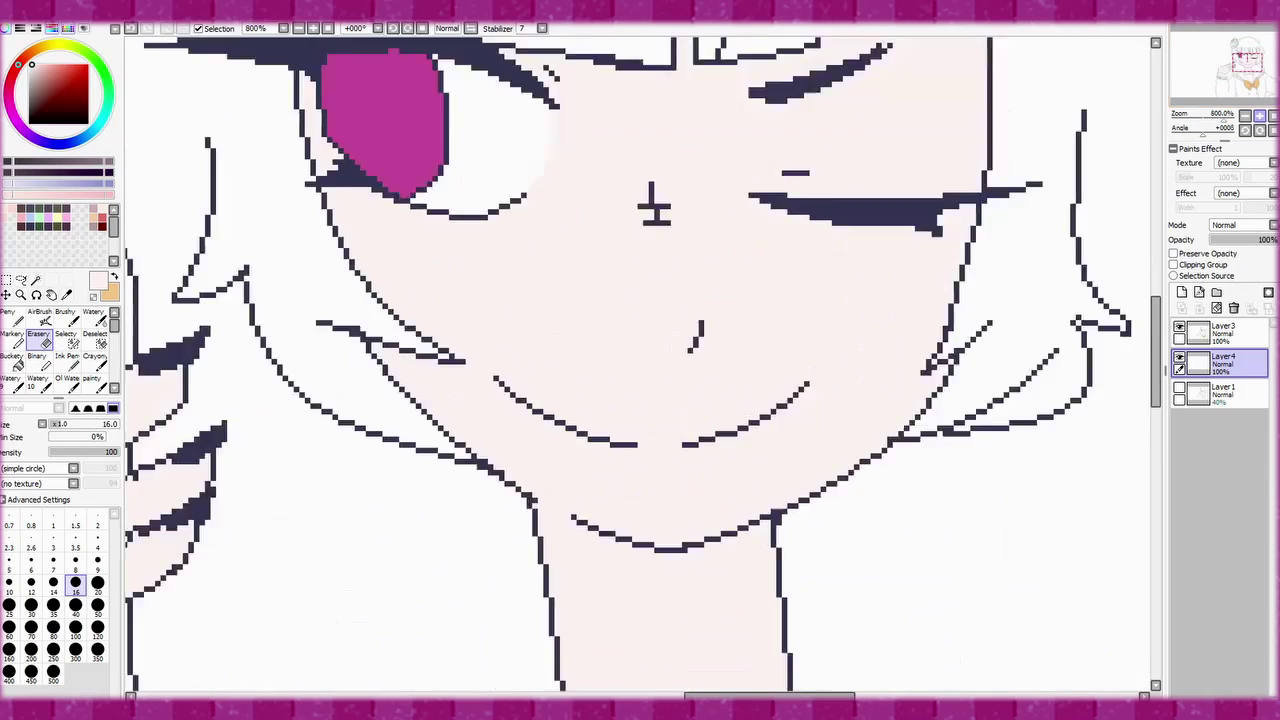
{"action": "scroll", "coordinate": [620, 300], "scroll_direction": "down", "scroll_amount": 2}
{"action": "scroll", "coordinate": [640, 360], "scroll_direction": "down", "scroll_amount": 2}
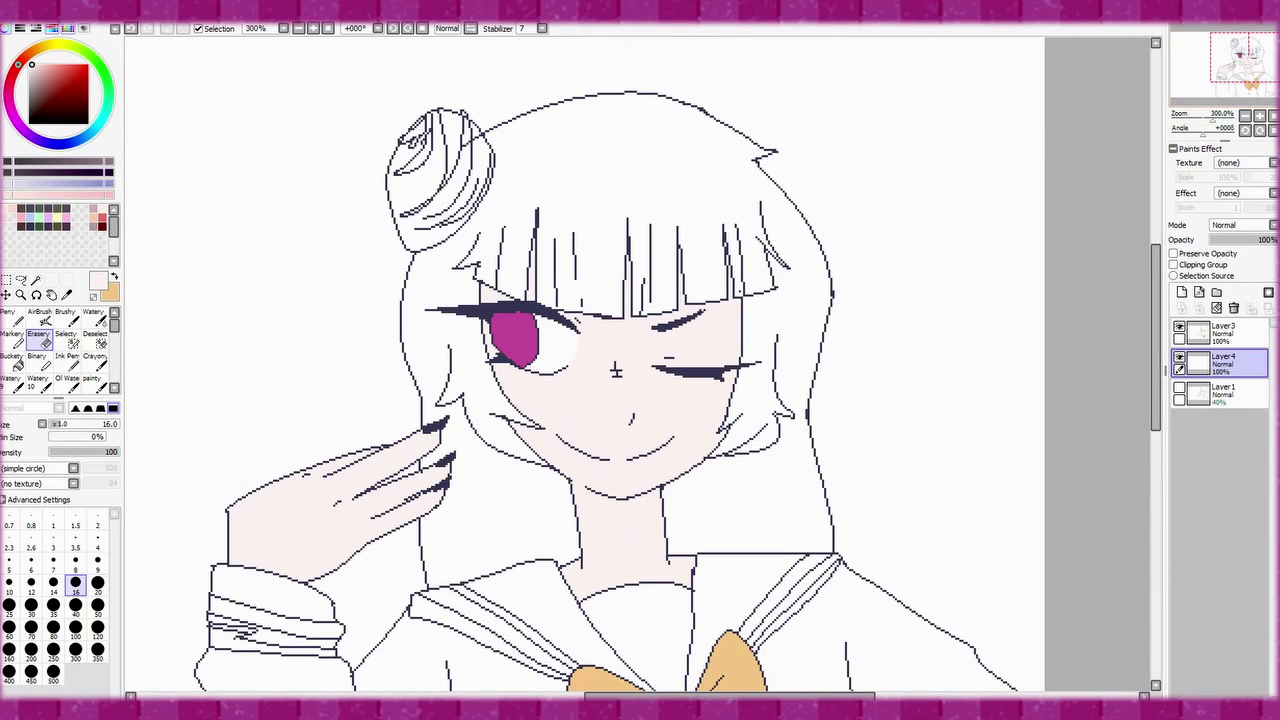
- Select the bangs, side hair, long back hair and bun on the Layer3 line art with the Magic Wand
{"action": "left_click", "coordinate": [1222, 331]}
{"action": "left_click", "coordinate": [35, 280]}
{"action": "scroll", "coordinate": [640, 360], "scroll_direction": "up", "scroll_amount": 1}
{"action": "left_click", "coordinate": [460, 350]}
{"action": "left_click", "coordinate": [440, 180]}
{"action": "scroll", "coordinate": [640, 360], "scroll_direction": "up", "scroll_amount": 1}
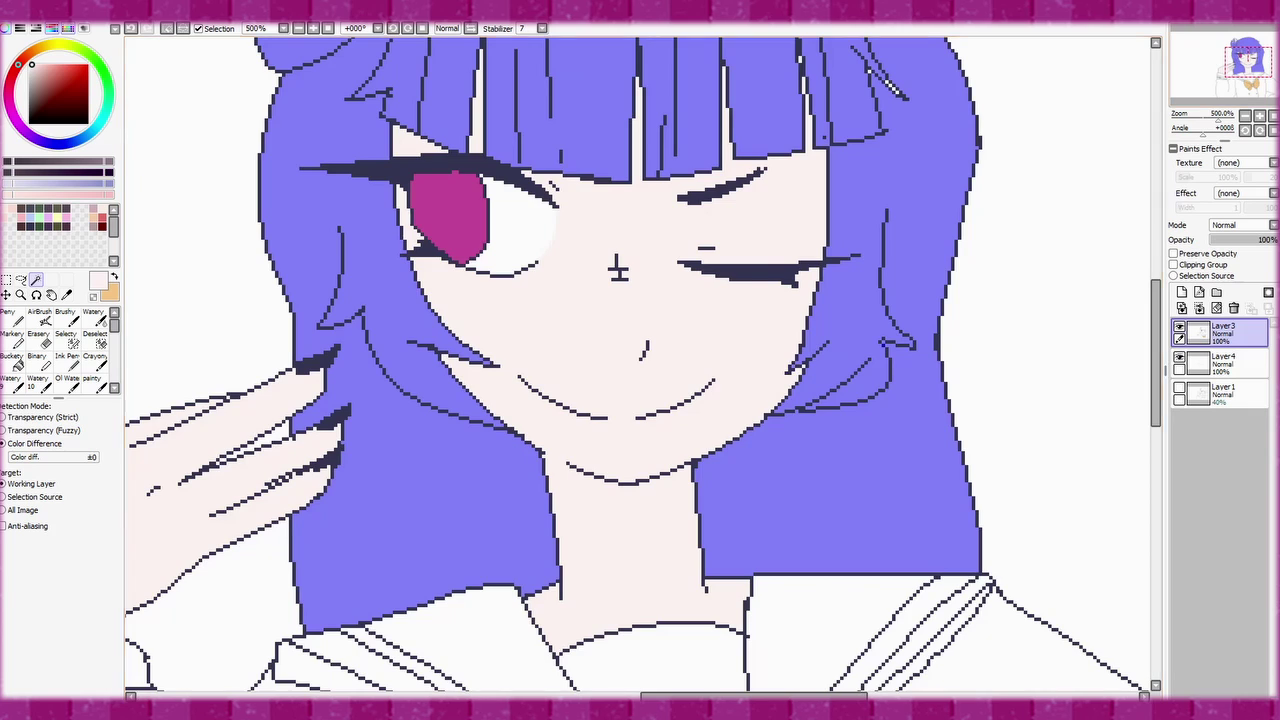
{"action": "scroll", "coordinate": [640, 360], "scroll_direction": "up", "scroll_amount": 3}
- Brush the missed gaps in the hair bun and in the strand at the fringe's outer edge into the selection
{"action": "left_click", "coordinate": [67, 338]}
{"action": "left_click_drag", "start_coordinate": [880, 262], "coordinate": [922, 312]}
{"action": "mouse_move", "coordinate": [280, 225]}
{"action": "left_mouse_down"}
{"action": "mouse_move", "coordinate": [430, 130]}
{"action": "mouse_move", "coordinate": [316, 147]}
{"action": "mouse_move", "coordinate": [290, 100]}
{"action": "mouse_move", "coordinate": [320, 60]}
{"action": "left_mouse_up"}
{"action": "left_click", "coordinate": [35, 280]}
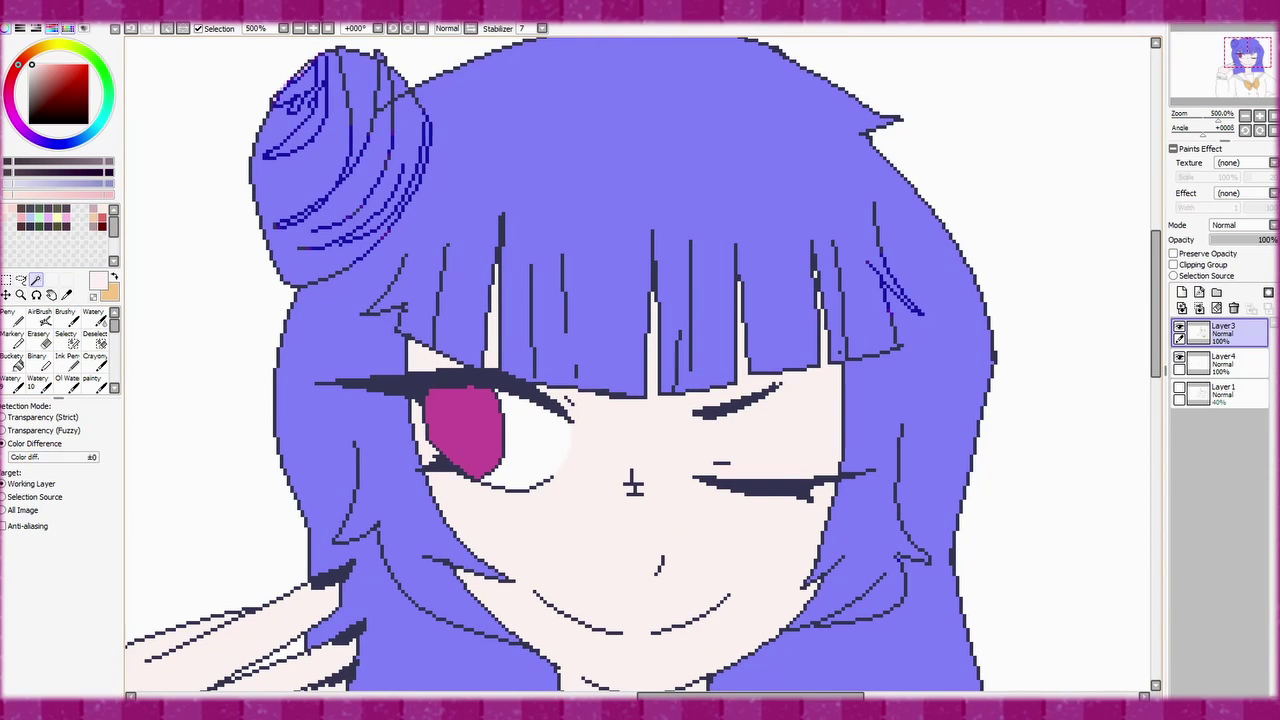
{"action": "scroll", "coordinate": [640, 360], "scroll_direction": "down", "scroll_amount": 2}
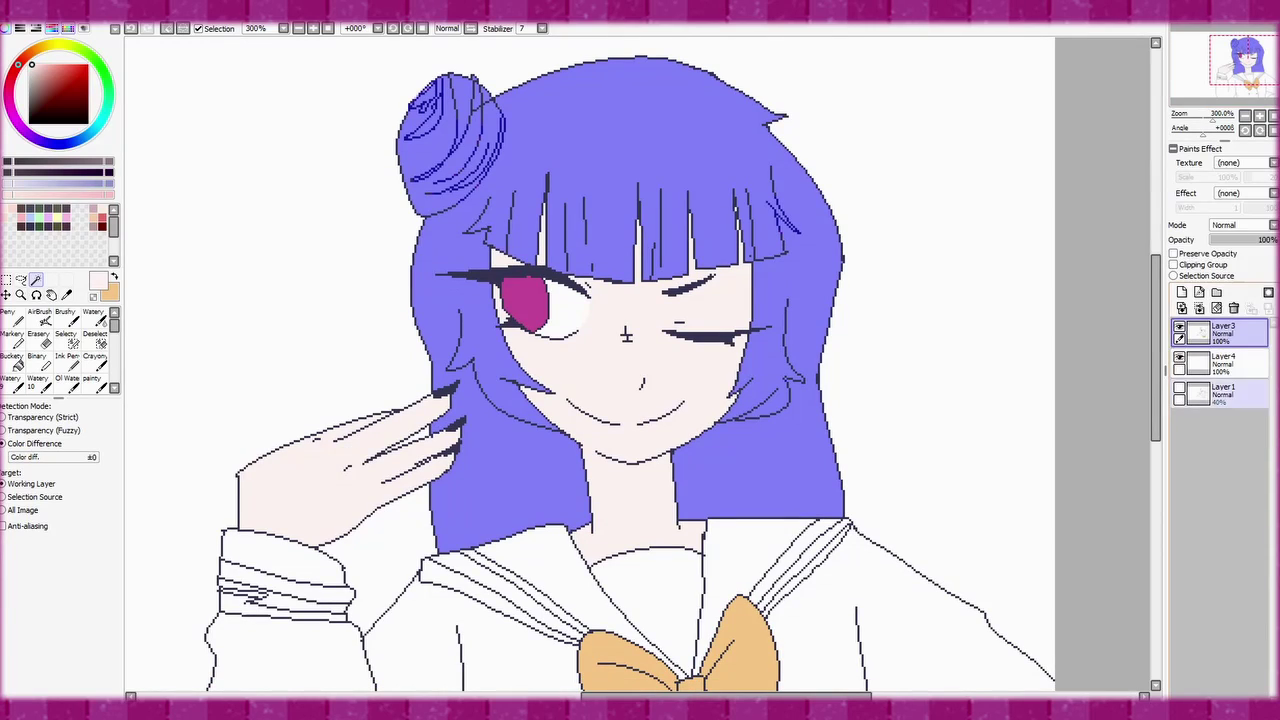
- Add a layer beneath Layer4 and fill the hair selection with slate blue
{"action": "left_click", "coordinate": [1220, 363]}
{"action": "left_click", "coordinate": [1181, 291]}
{"action": "left_click", "coordinate": [39, 94]}
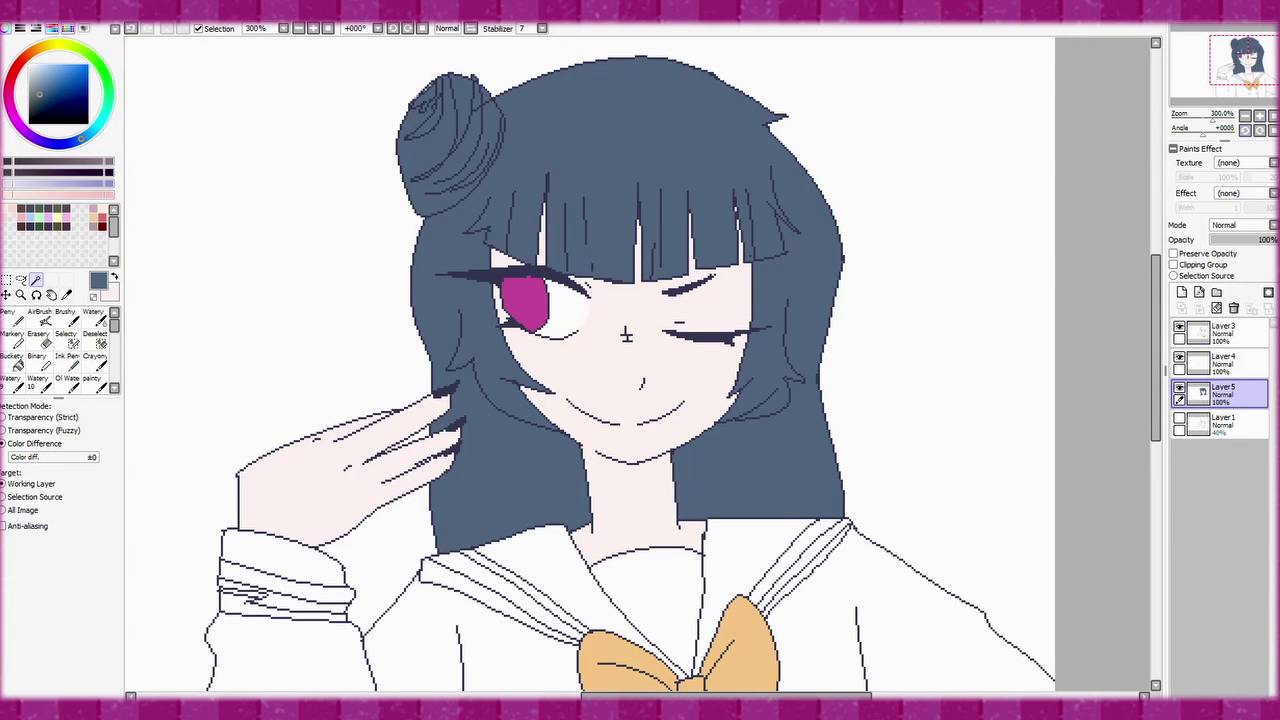
{"action": "scroll", "coordinate": [640, 360], "scroll_direction": "down", "scroll_amount": 3}
{"action": "left_click", "coordinate": [1220, 333]}
{"action": "left_click", "coordinate": [320, 560]}
{"action": "left_click", "coordinate": [980, 520]}
{"action": "left_click", "coordinate": [790, 400]}
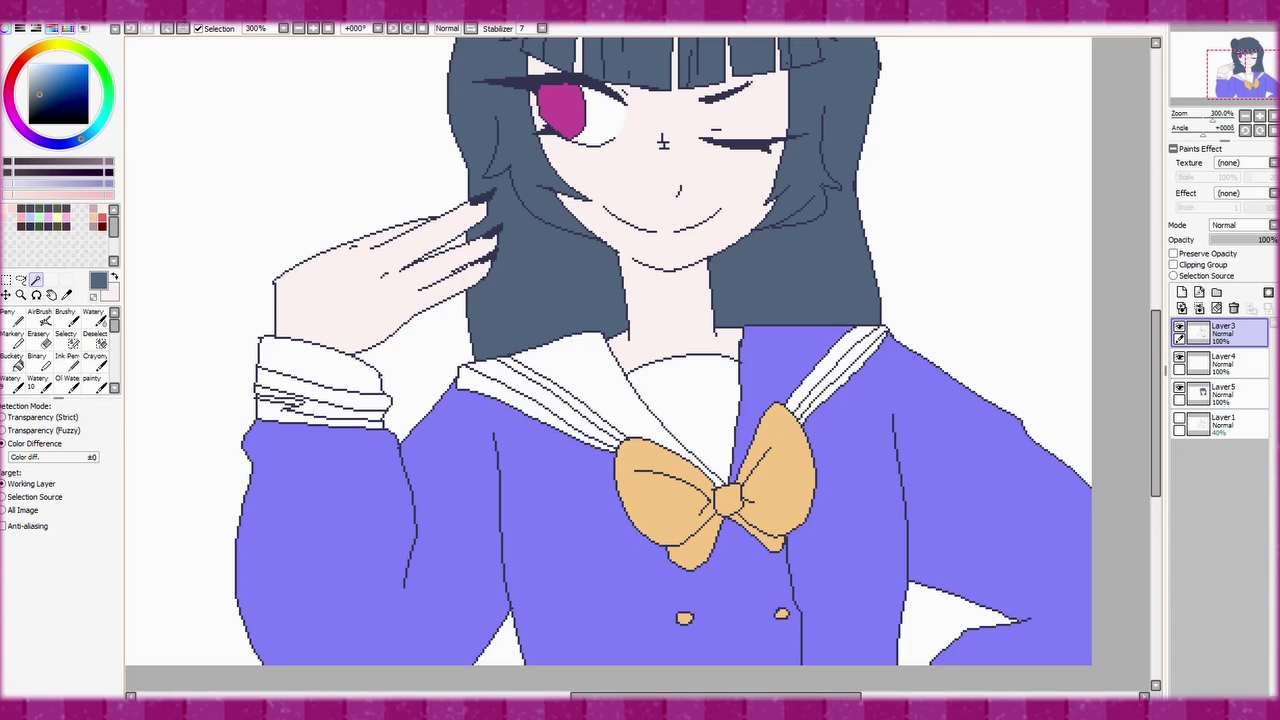
{"action": "left_click", "coordinate": [540, 415]}
{"action": "left_click", "coordinate": [680, 400]}
{"action": "left_click", "coordinate": [320, 360]}
{"action": "left_click", "coordinate": [320, 415]}
- Add a layer beneath the hair color, clear the selection, and select the collar, cuff bands and chest panel from the line art
{"action": "left_click", "coordinate": [1181, 291]}
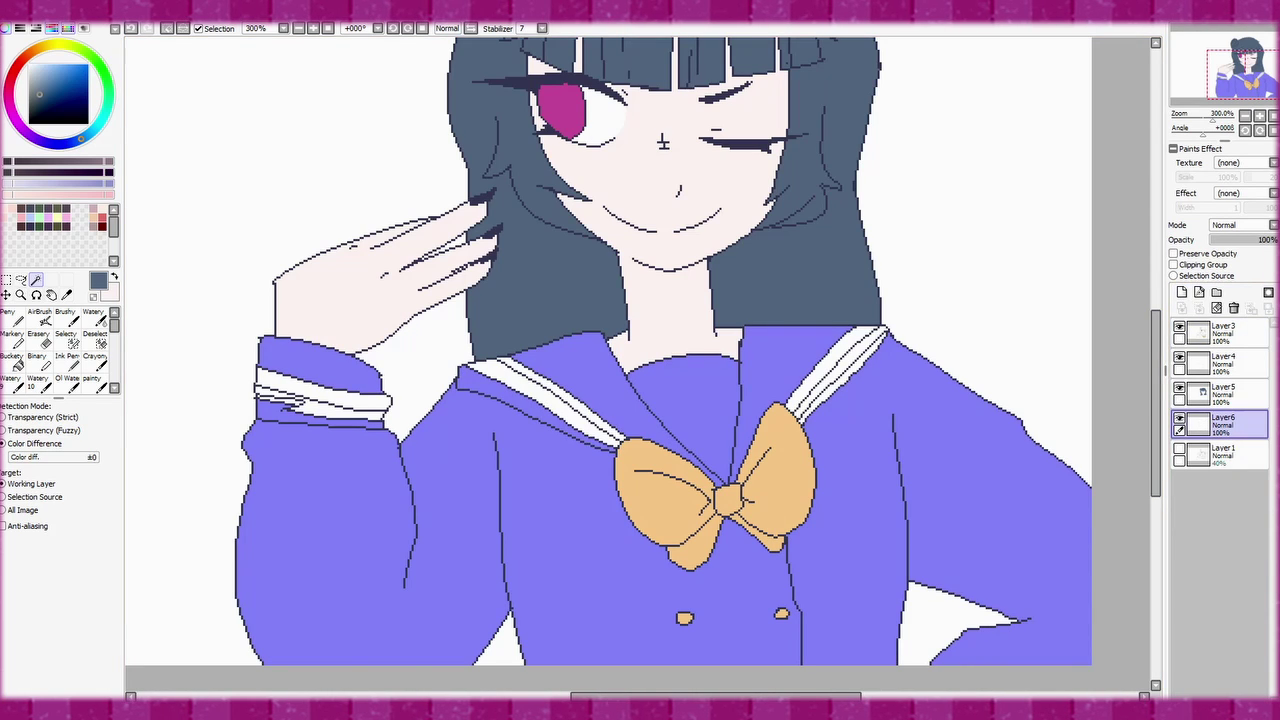
{"action": "key", "text": "ctrl+d"}
{"action": "left_click", "coordinate": [1220, 333]}
{"action": "left_click", "coordinate": [540, 410]}
{"action": "left_click", "coordinate": [790, 380]}
{"action": "left_click", "coordinate": [320, 370]}
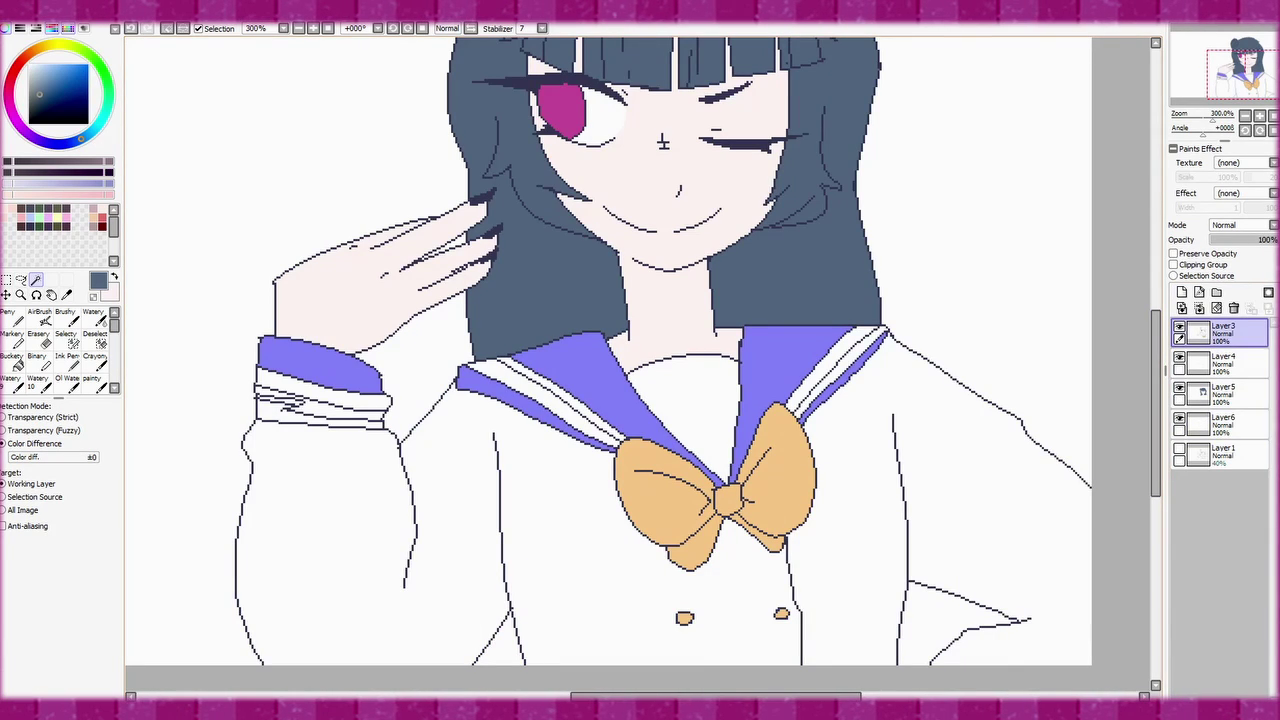
{"action": "left_click", "coordinate": [320, 415]}
{"action": "left_click", "coordinate": [1220, 424]}
{"action": "left_click", "coordinate": [685, 380]}
- Fill the selected collar, cuff and chest panel areas with a greyish purple
{"action": "left_click", "coordinate": [33, 137]}
{"action": "left_click", "coordinate": [37, 96]}
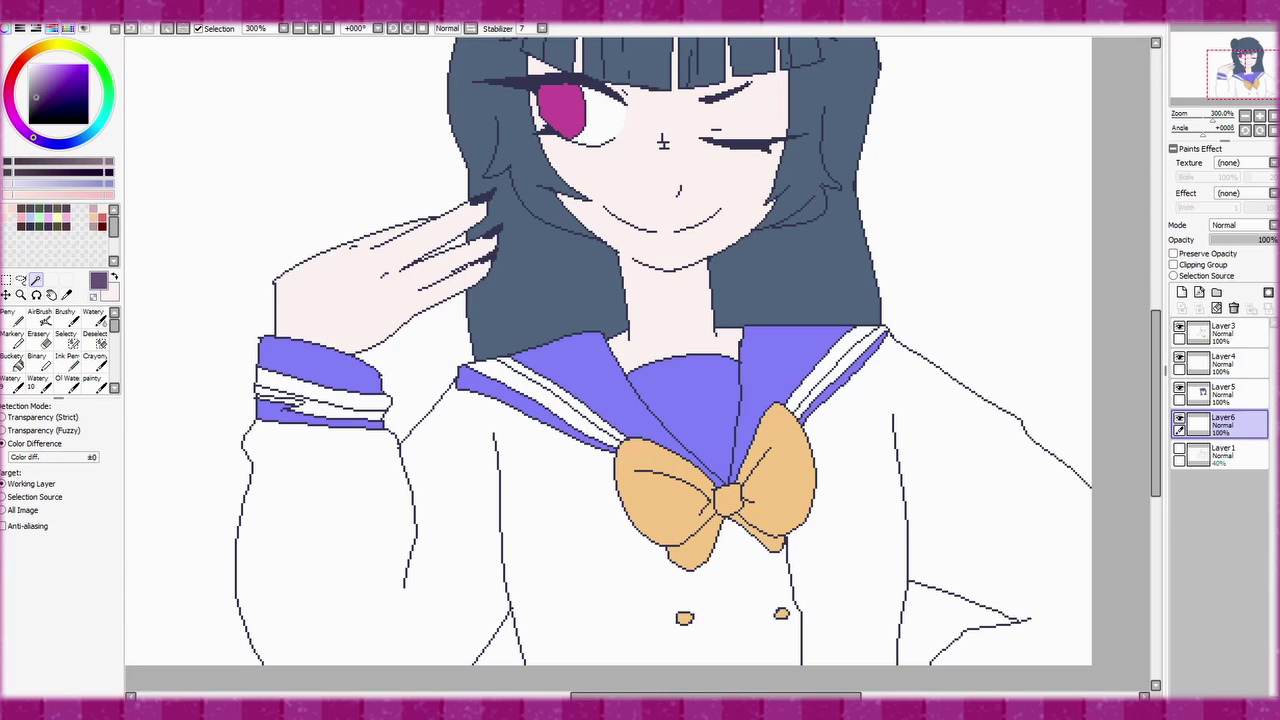
{"action": "left_click", "coordinate": [32, 86]}
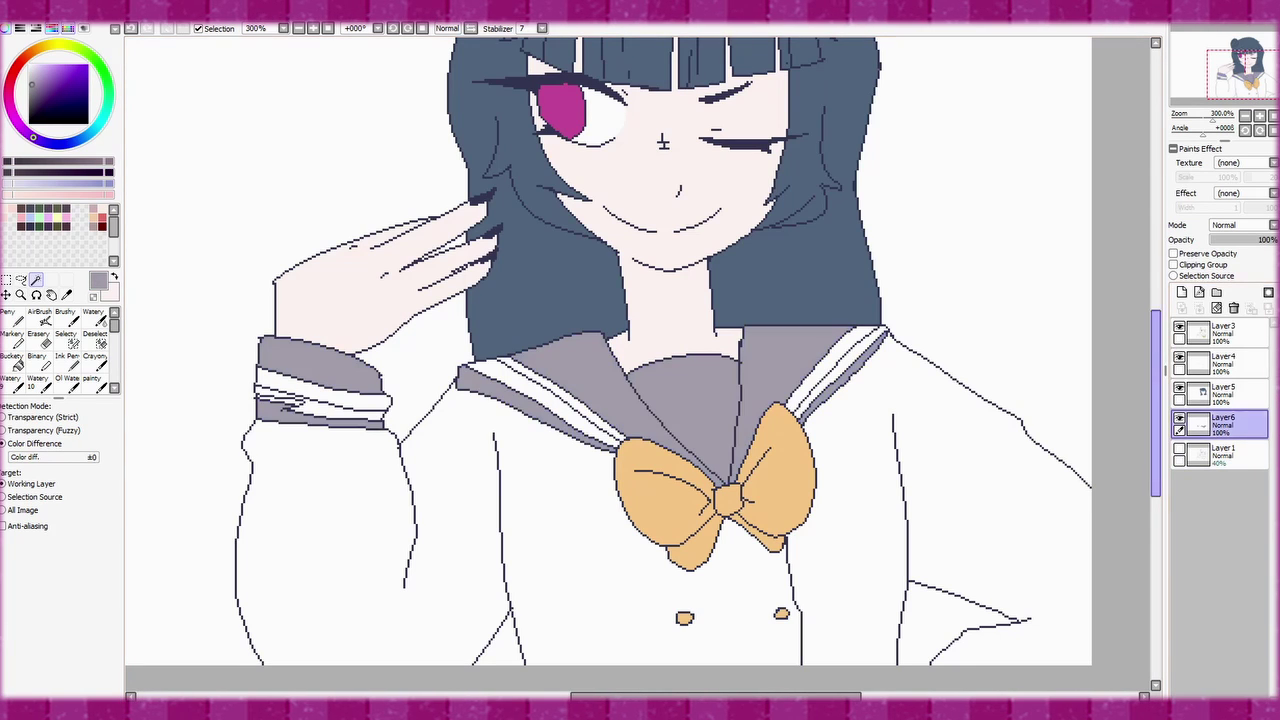
- Select the uniform's sleeves and body from the line art and fill them with near-white on Layer6
{"action": "left_click", "coordinate": [1220, 333]}
{"action": "left_click", "coordinate": [320, 550]}
{"action": "left_click", "coordinate": [960, 520]}
{"action": "left_click", "coordinate": [1220, 424]}
{"action": "left_click", "coordinate": [28, 64]}
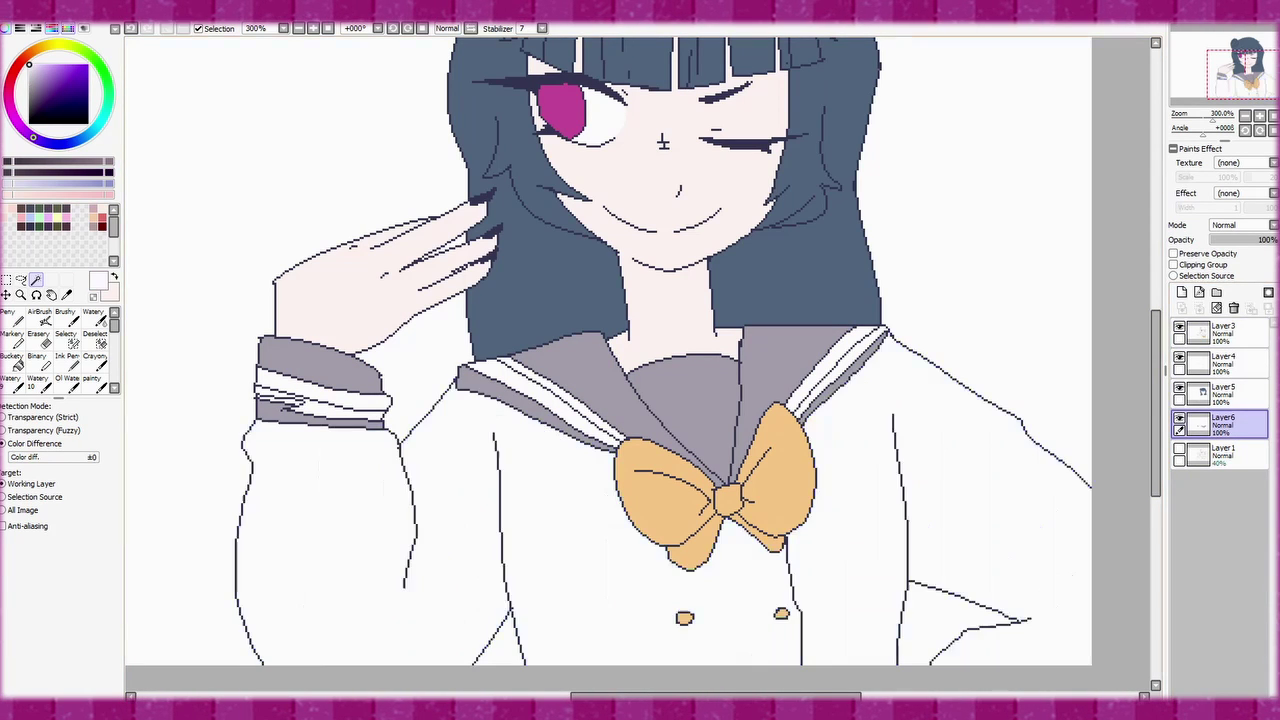
- Paint a light pink band across the top of the open eye's iris on Layer3 with the size 1 Binary pen
{"action": "scroll", "coordinate": [640, 350], "scroll_direction": "down", "scroll_amount": 5}
{"action": "scroll", "coordinate": [640, 350], "scroll_direction": "up", "scroll_amount": 6}
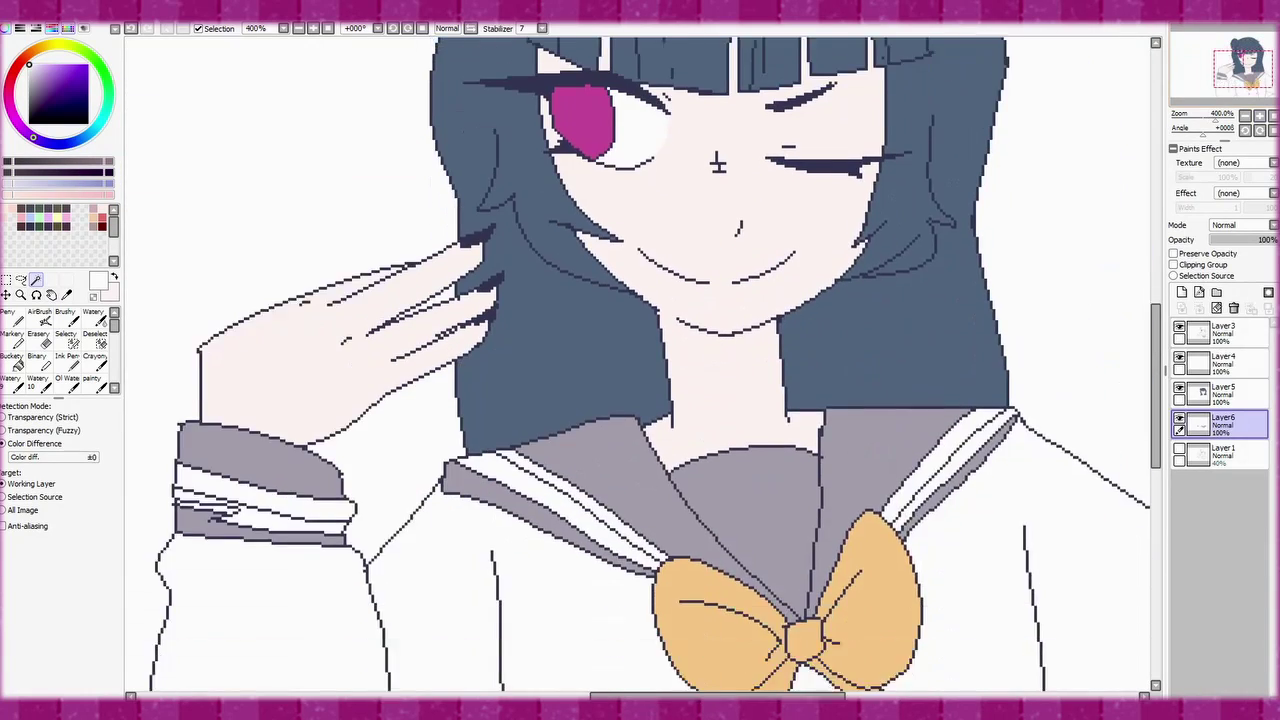
{"action": "left_click", "coordinate": [1220, 363]}
{"action": "left_click", "coordinate": [1220, 333]}
{"action": "scroll", "coordinate": [560, 290], "scroll_direction": "up", "scroll_amount": 4}
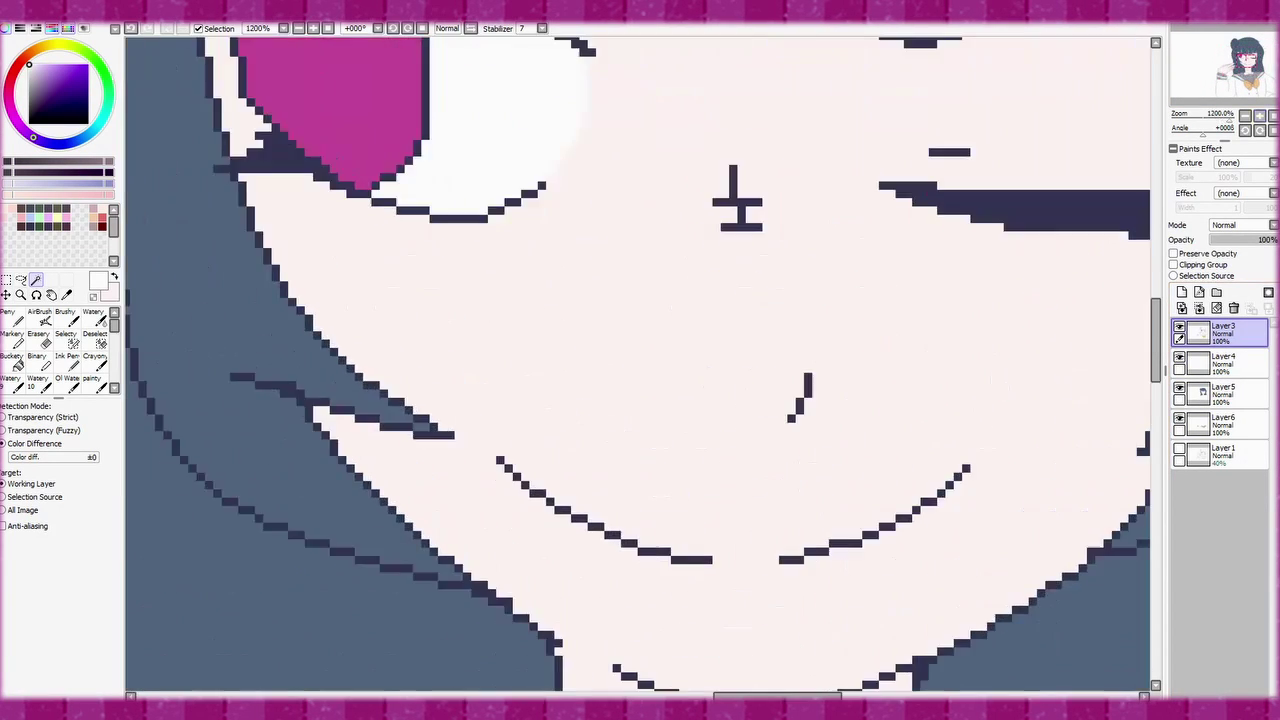
{"action": "left_click", "coordinate": [400, 350], "text": "alt"}
{"action": "left_click", "coordinate": [37, 357]}
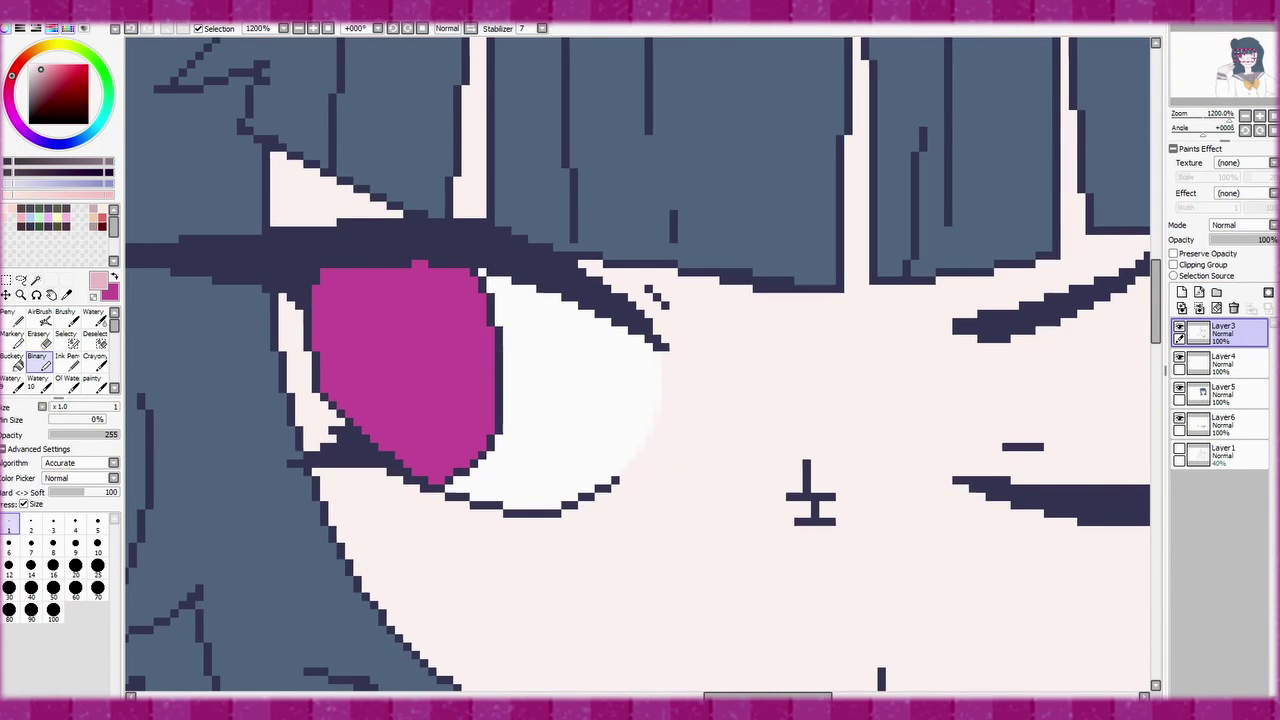
{"action": "left_click_drag", "start_coordinate": [322, 271], "coordinate": [419, 269]}
{"action": "mouse_move", "coordinate": [322, 279]}
{"action": "left_mouse_down"}
{"action": "mouse_move", "coordinate": [480, 284]}
{"action": "mouse_move", "coordinate": [312, 290]}
{"action": "mouse_move", "coordinate": [488, 298]}
{"action": "left_mouse_up"}
- Outline the lower tip of the iris with a dark purple line and fill the area beneath it in the same color
{"action": "left_click", "coordinate": [50, 98]}
{"action": "left_click_drag", "start_coordinate": [385, 440], "coordinate": [490, 430]}
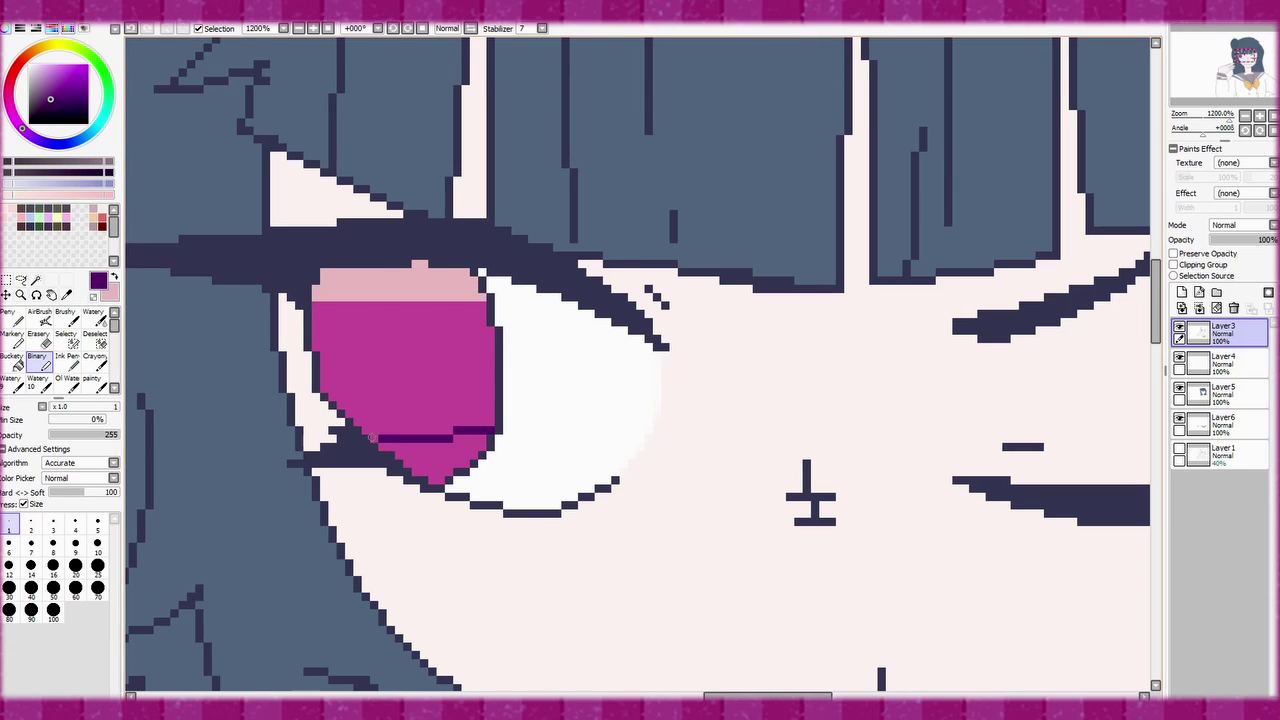
{"action": "left_click", "coordinate": [374, 438]}
{"action": "key", "text": "b"}
{"action": "left_click", "coordinate": [472, 432]}
- Add a medium pink band to the iris directly beneath the light pink one
{"action": "key", "text": "n"}
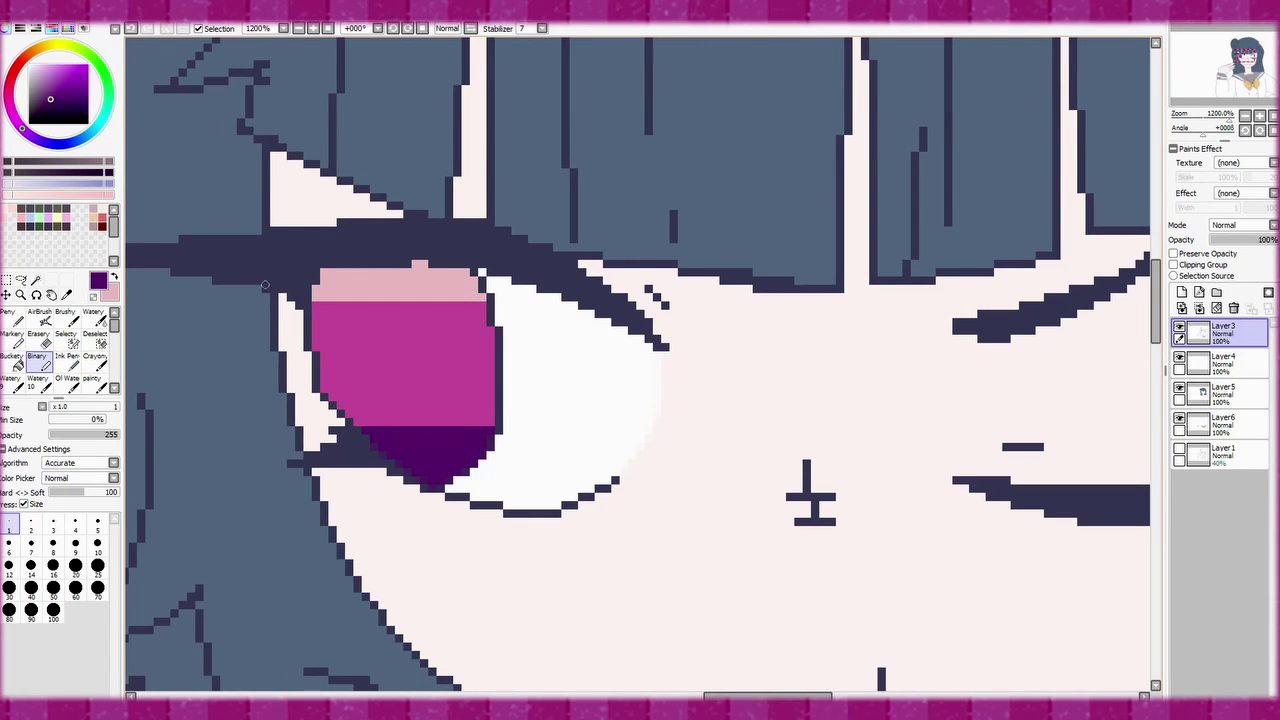
{"action": "left_click_drag", "start_coordinate": [325, 339], "coordinate": [494, 340]}
{"action": "key", "text": "b"}
{"action": "left_click", "coordinate": [400, 320]}
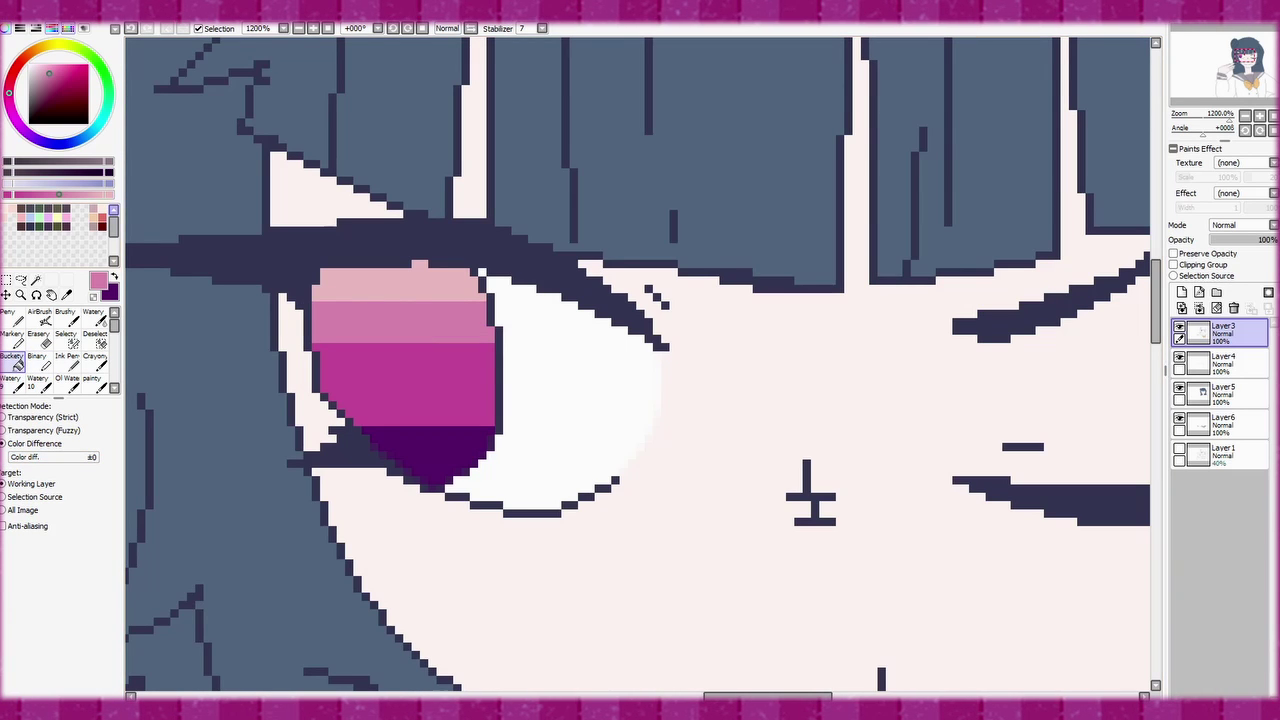
- Add a muted purple band to the iris just above its dark purple tip
{"action": "key", "text": "n"}
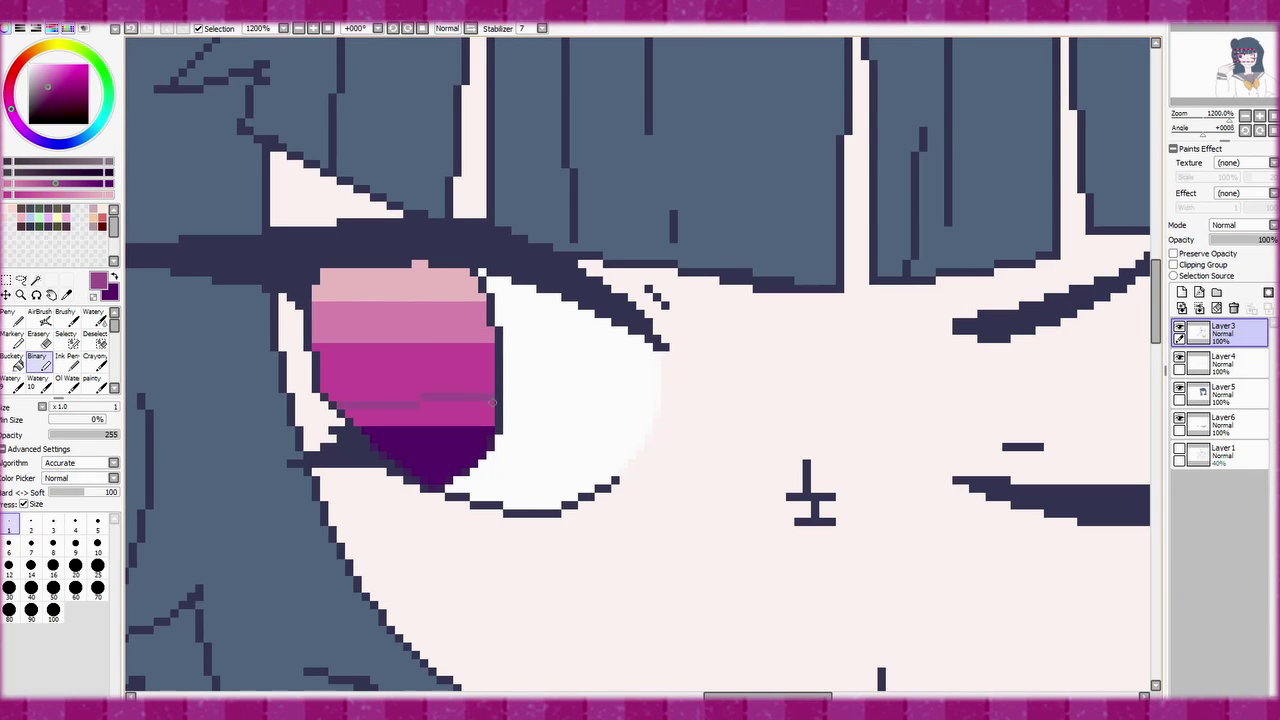
{"action": "key", "text": "b"}
{"action": "left_click", "coordinate": [420, 415]}
{"action": "scroll", "coordinate": [493, 402], "scroll_direction": "down", "scroll_amount": 5}
{"action": "scroll", "coordinate": [493, 402], "scroll_direction": "up", "scroll_amount": 5}
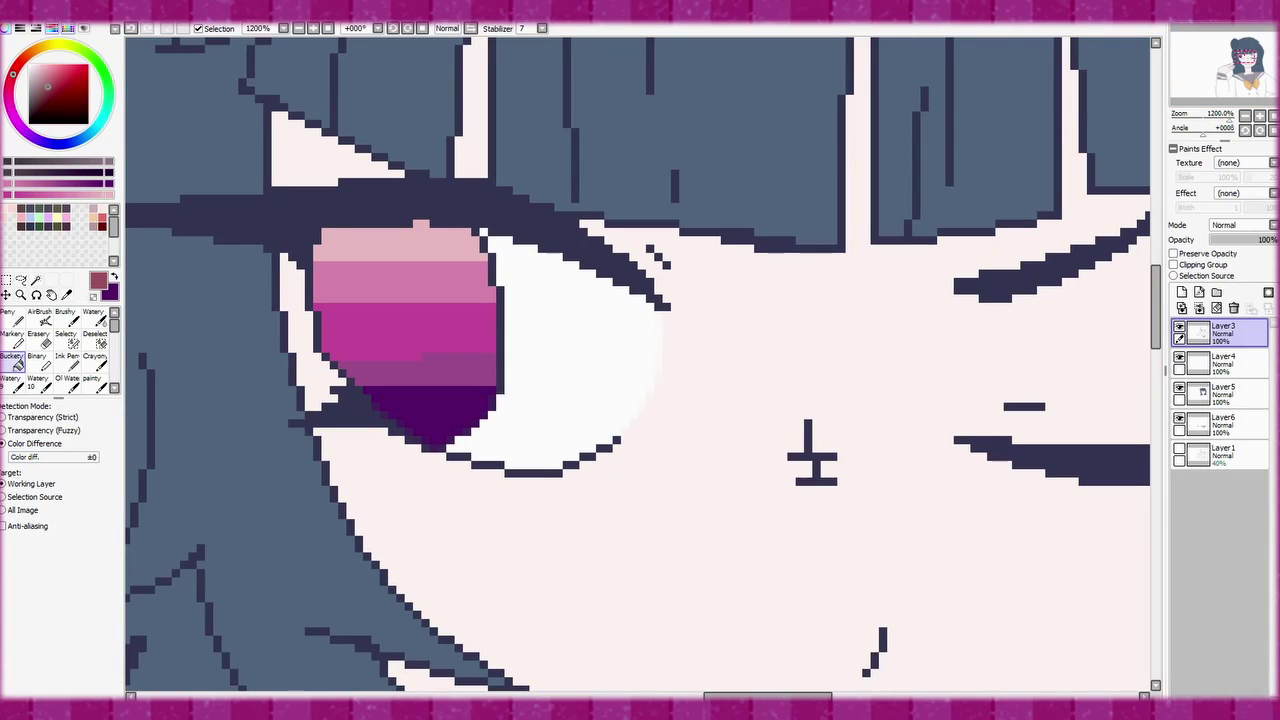
- Paint a pink sparkle at the iris's lower right edge and a pale pink cross-shaped sparkle at its upper left
{"action": "key", "text": "n"}
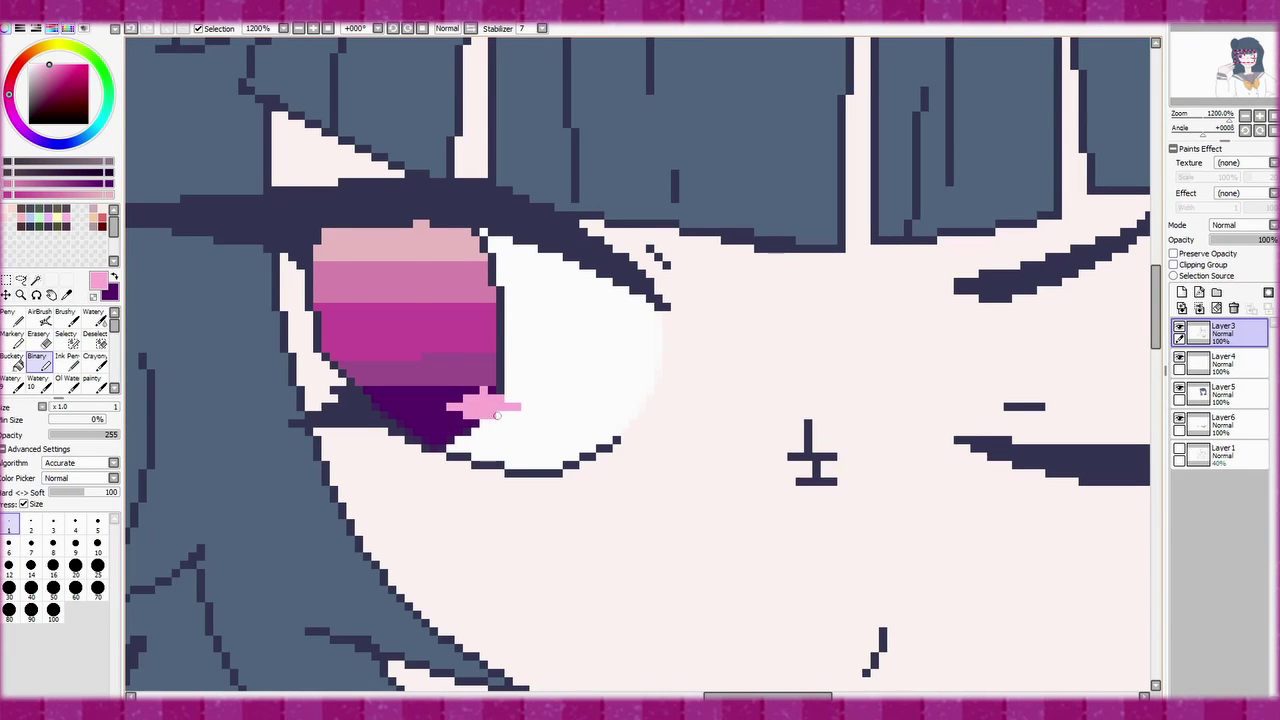
{"action": "scroll", "coordinate": [500, 433], "scroll_direction": "down", "scroll_amount": 5}
{"action": "scroll", "coordinate": [363, 369], "scroll_direction": "up", "scroll_amount": 5}
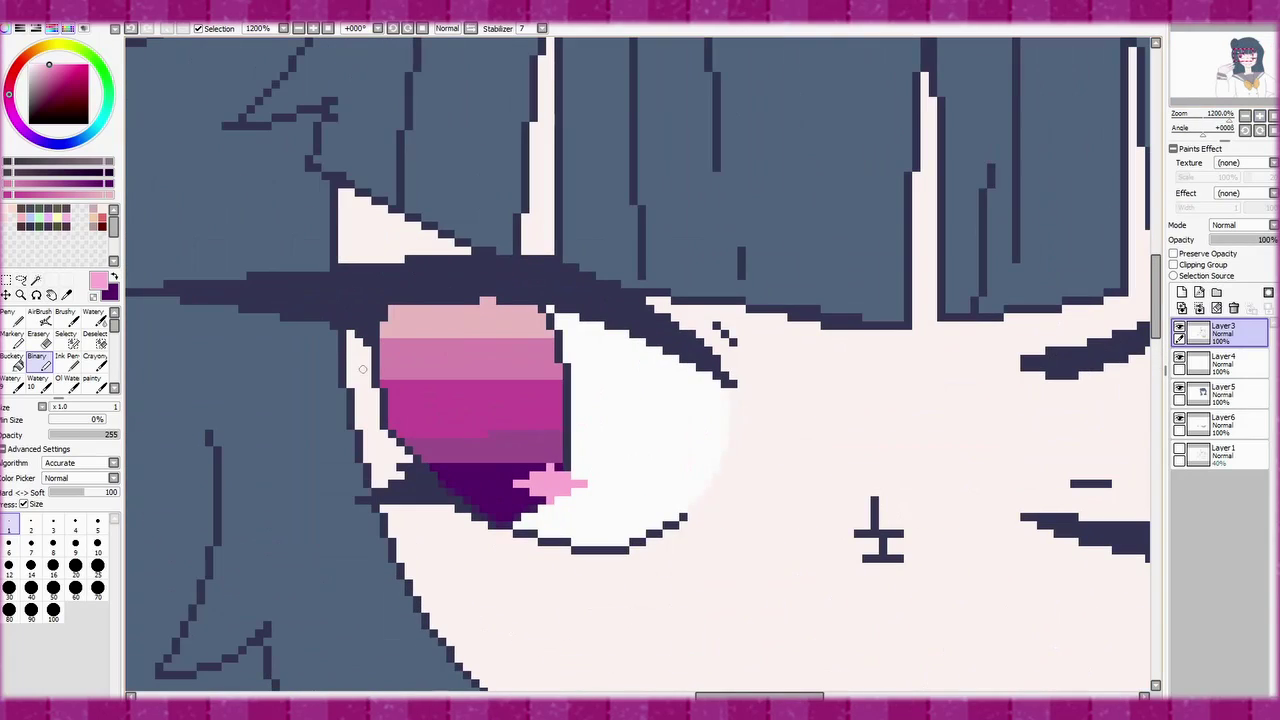
{"action": "left_click_drag", "start_coordinate": [408, 326], "coordinate": [408, 392]}
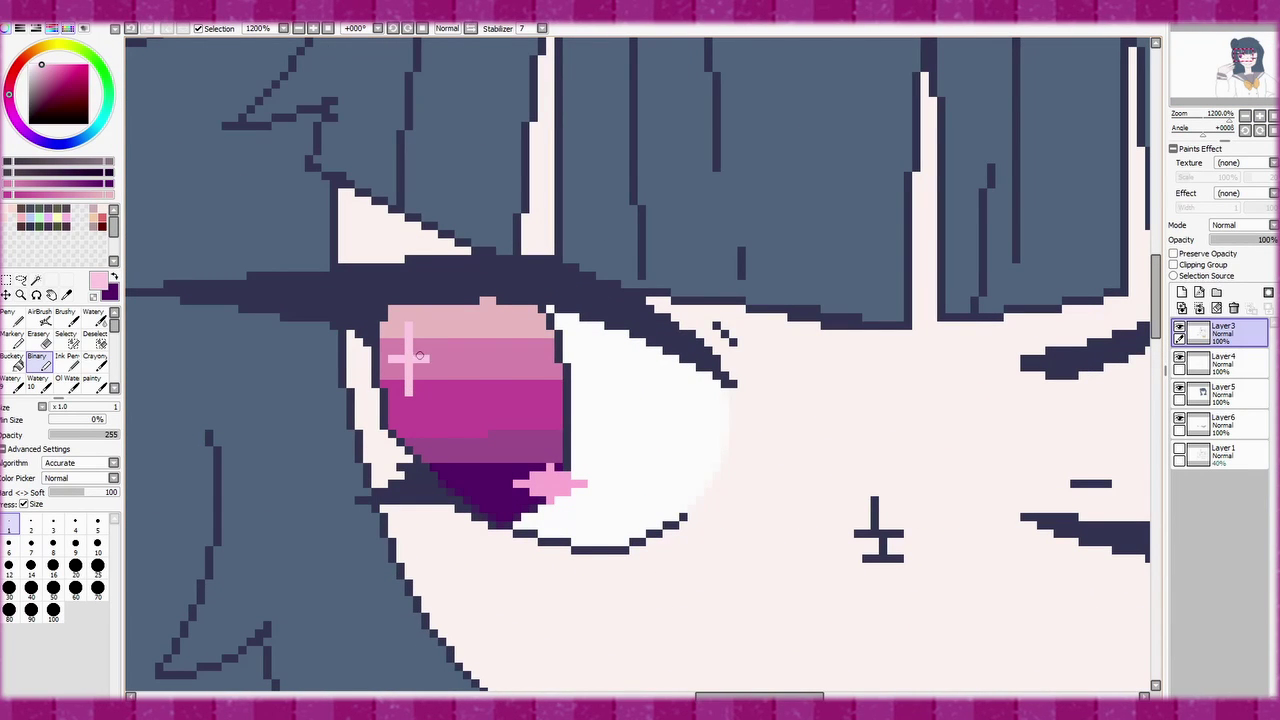
- Undo the white diagonal highlight and scatter single white pixels across the iris
{"action": "scroll", "coordinate": [634, 388], "scroll_direction": "down", "scroll_amount": 5}
{"action": "scroll", "coordinate": [634, 388], "scroll_direction": "up", "scroll_amount": 4}
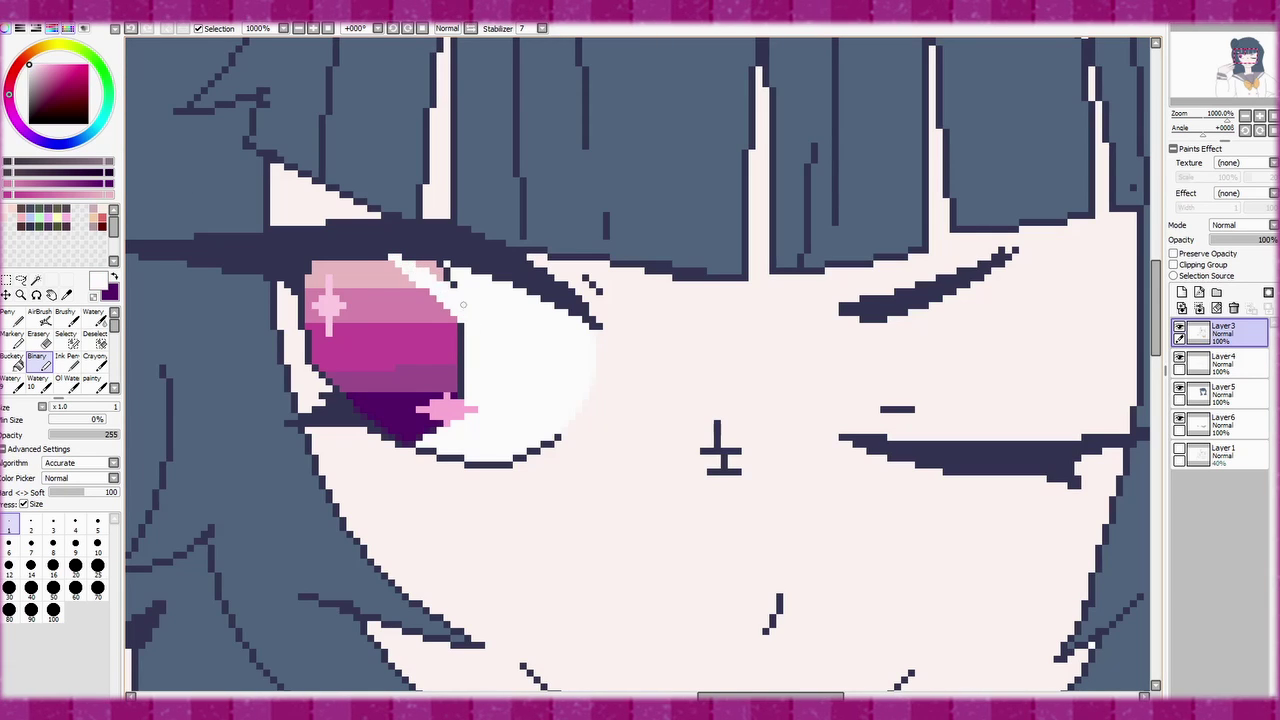
{"action": "key", "text": "ctrl+z"}
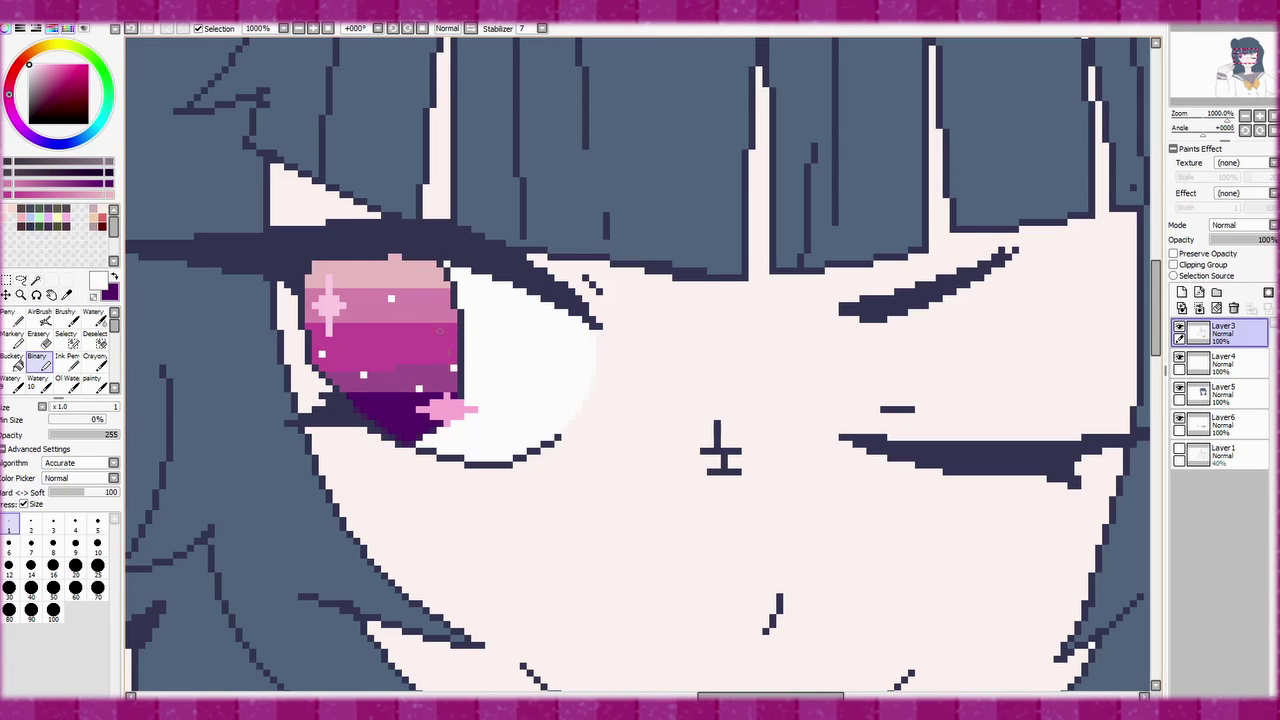
{"action": "left_click", "coordinate": [440, 328]}
- Draw a thin dark magenta vertical pupil line down the middle of the iris
{"action": "left_click", "coordinate": [370, 338], "text": "alt"}
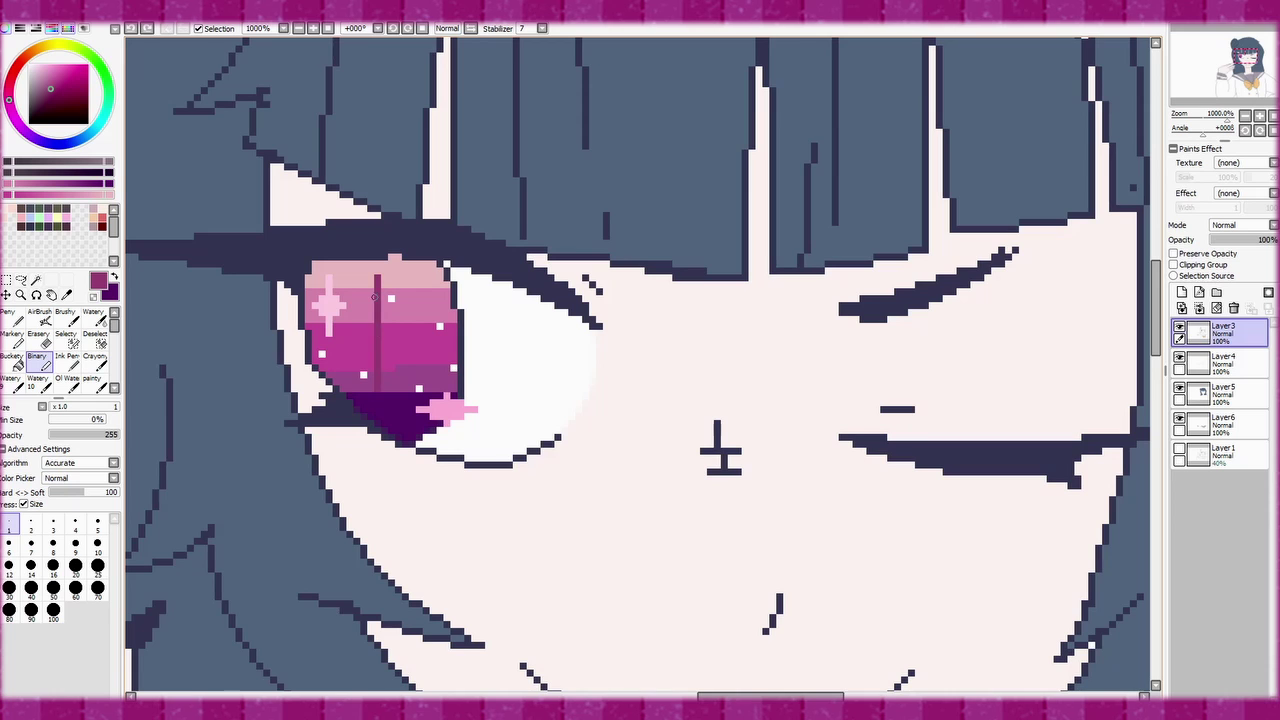
{"action": "scroll", "coordinate": [640, 370], "scroll_direction": "down", "scroll_amount": 8}
{"action": "scroll", "coordinate": [640, 370], "scroll_direction": "up", "scroll_amount": 3}
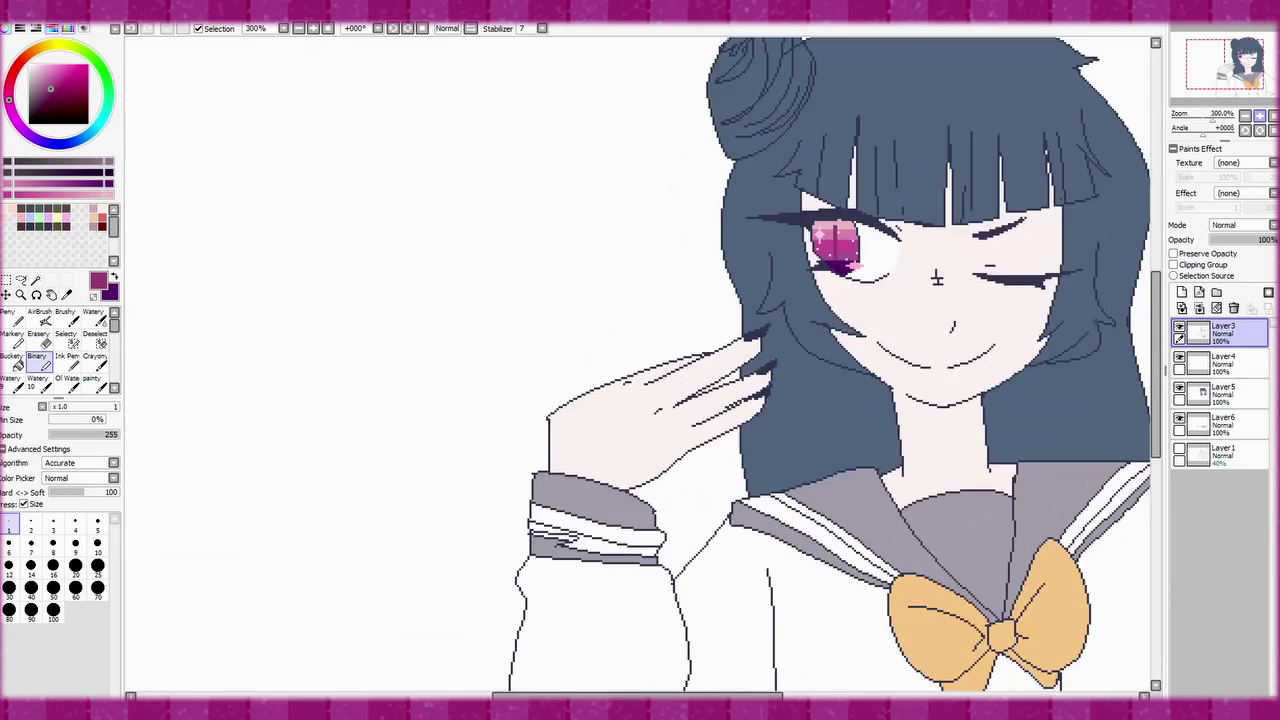
{"action": "scroll", "coordinate": [640, 370], "scroll_direction": "down", "scroll_amount": 3}
{"action": "scroll", "coordinate": [737, 335], "scroll_direction": "up", "scroll_amount": 5}
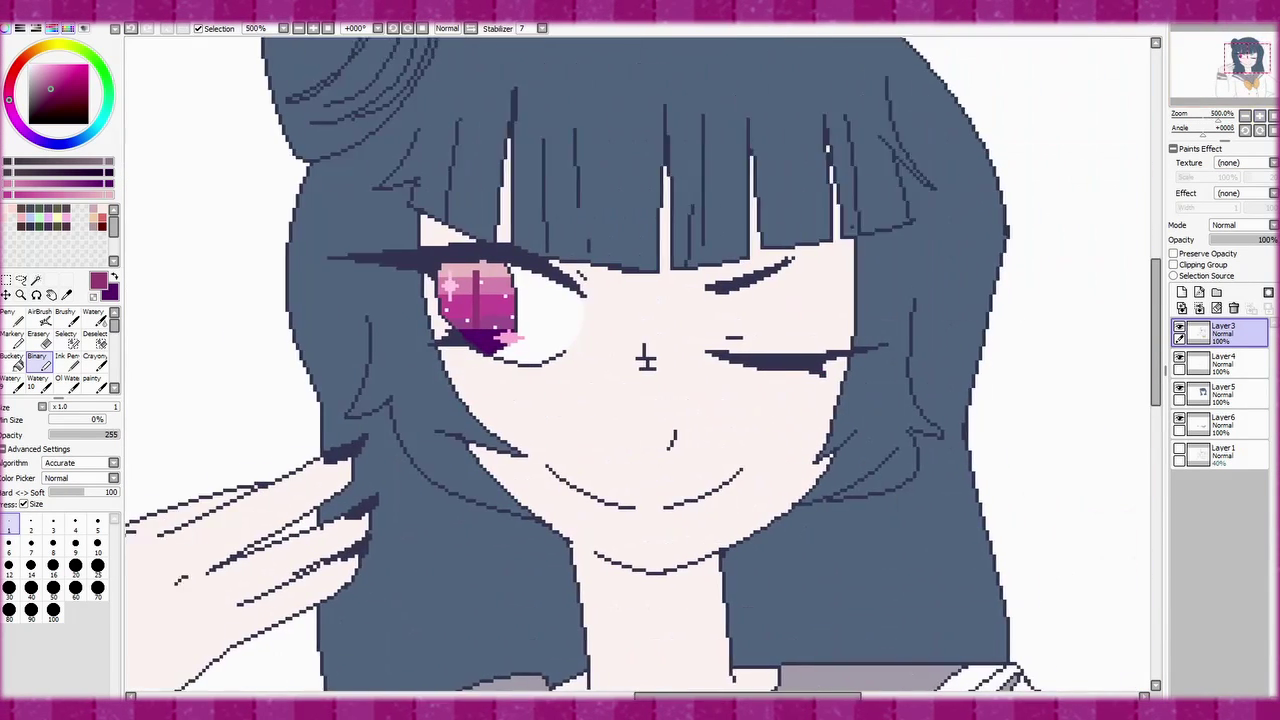
- Add a new layer above the skin color layer and clip it to the skin
{"action": "left_click", "coordinate": [1222, 362]}
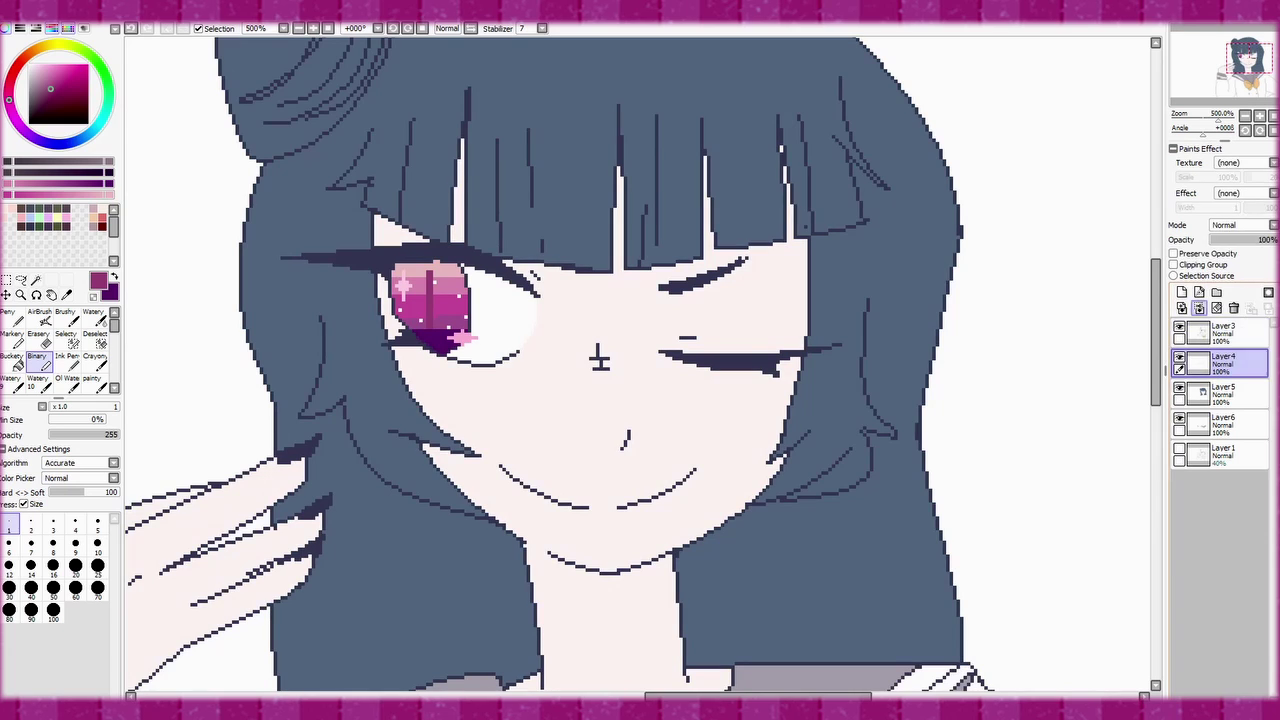
{"action": "left_click", "coordinate": [1182, 292]}
{"action": "left_click", "coordinate": [1174, 264]}
- Fill the forehead area below and between the bangs with a dusty pink shadow ending in a straight lower edge
{"action": "left_click", "coordinate": [100, 215]}
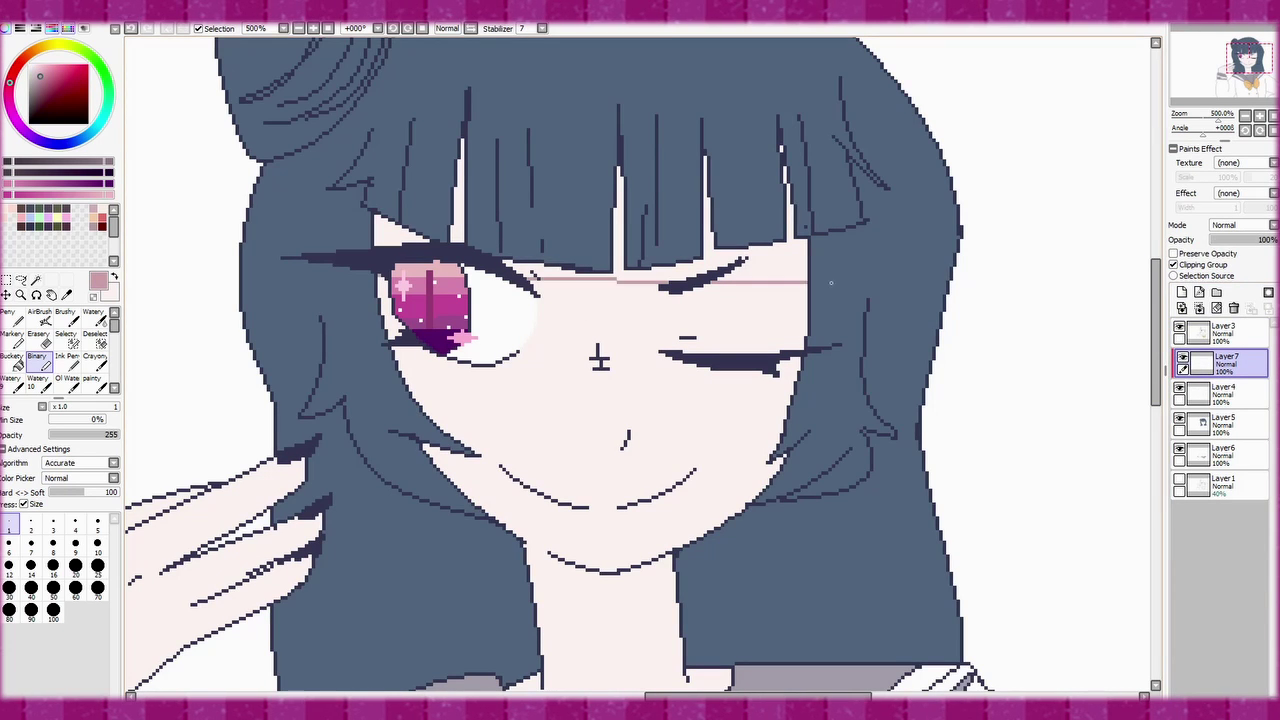
{"action": "left_click", "coordinate": [12, 357]}
{"action": "left_click", "coordinate": [37, 357]}
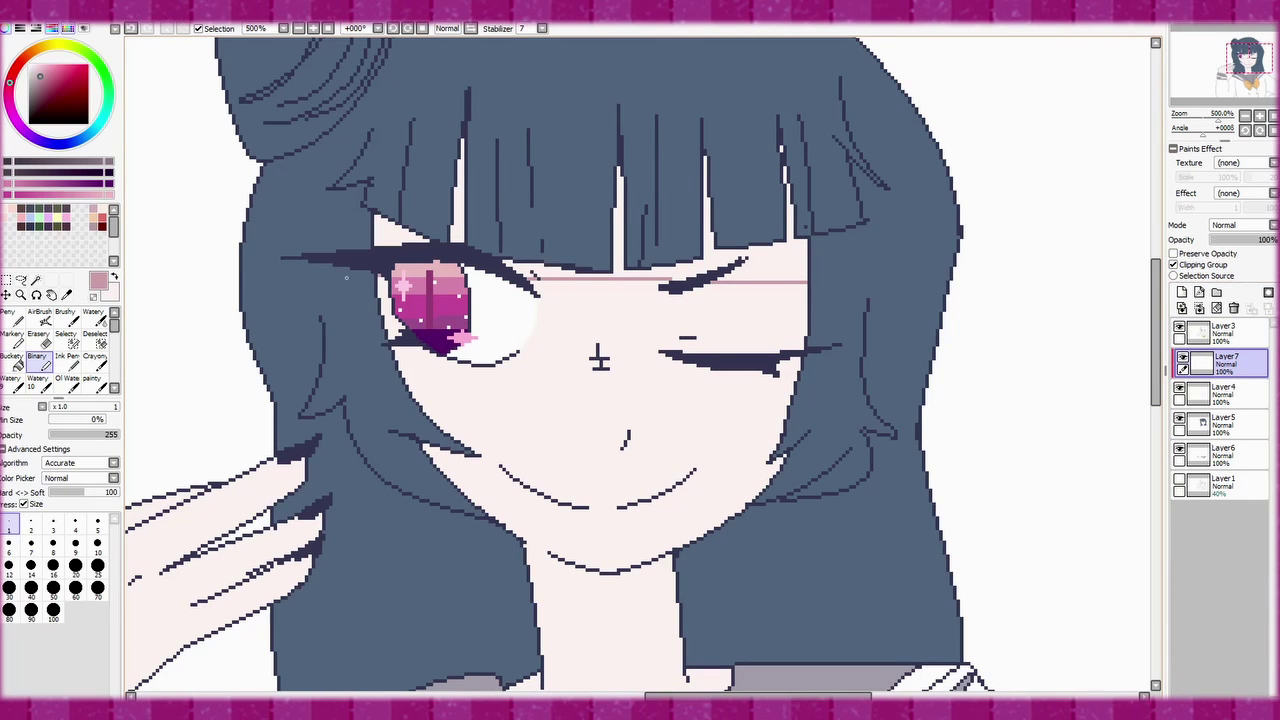
{"action": "left_click", "coordinate": [12, 357]}
{"action": "left_click", "coordinate": [760, 262]}
- Shade the neck under the chin with a curved dusty pink shadow and a paler pink band along its lower edge
{"action": "left_click", "coordinate": [37, 357]}
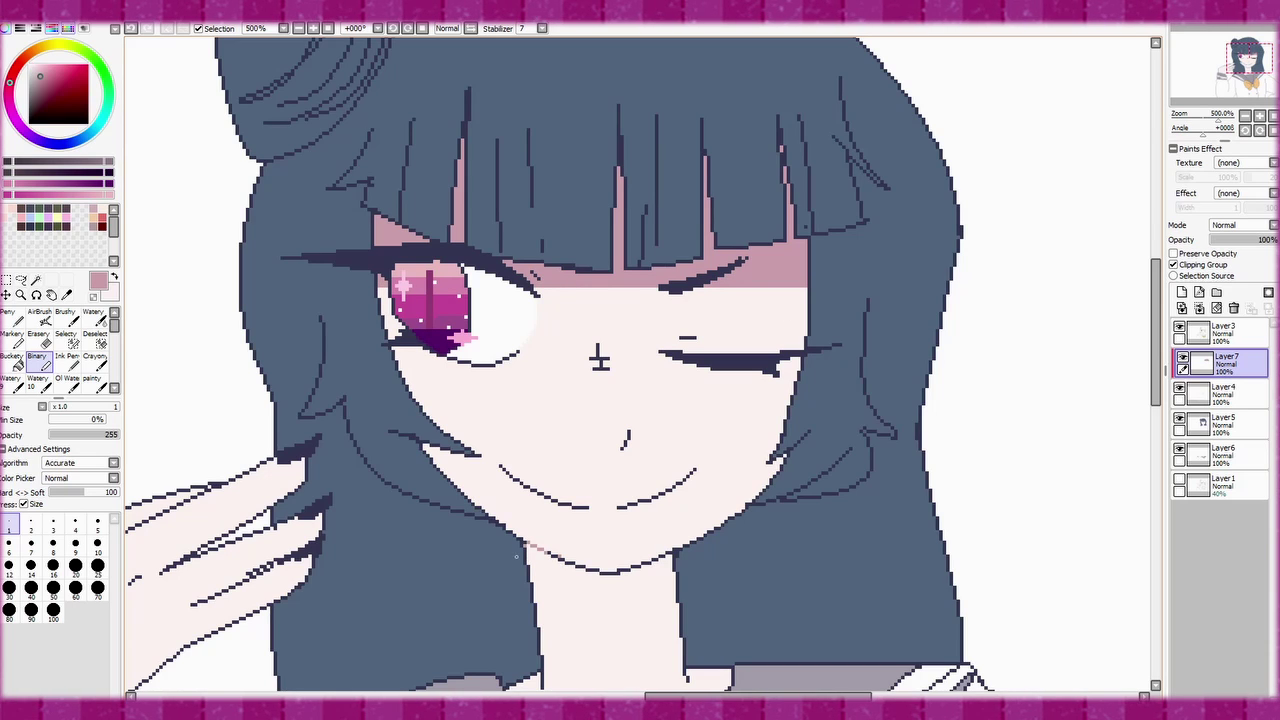
{"action": "left_click", "coordinate": [548, 598]}
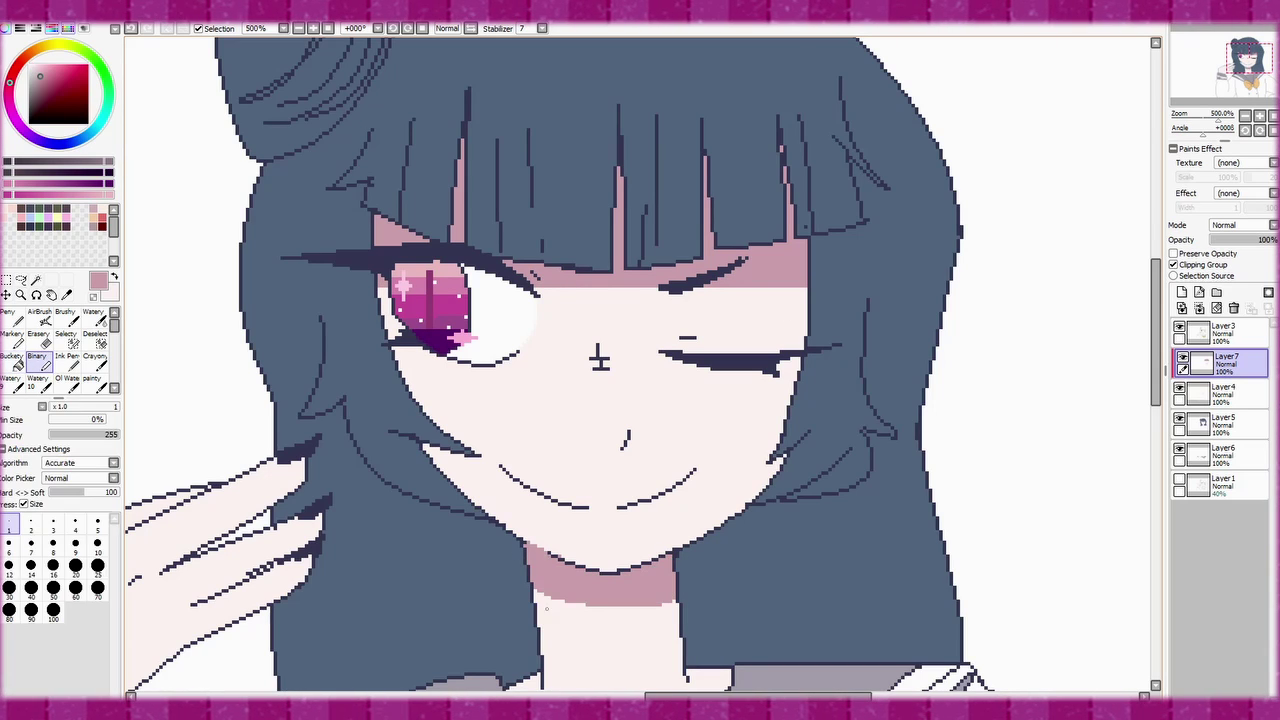
{"action": "key", "text": "x"}
{"action": "left_click", "coordinate": [541, 585], "text": "alt"}
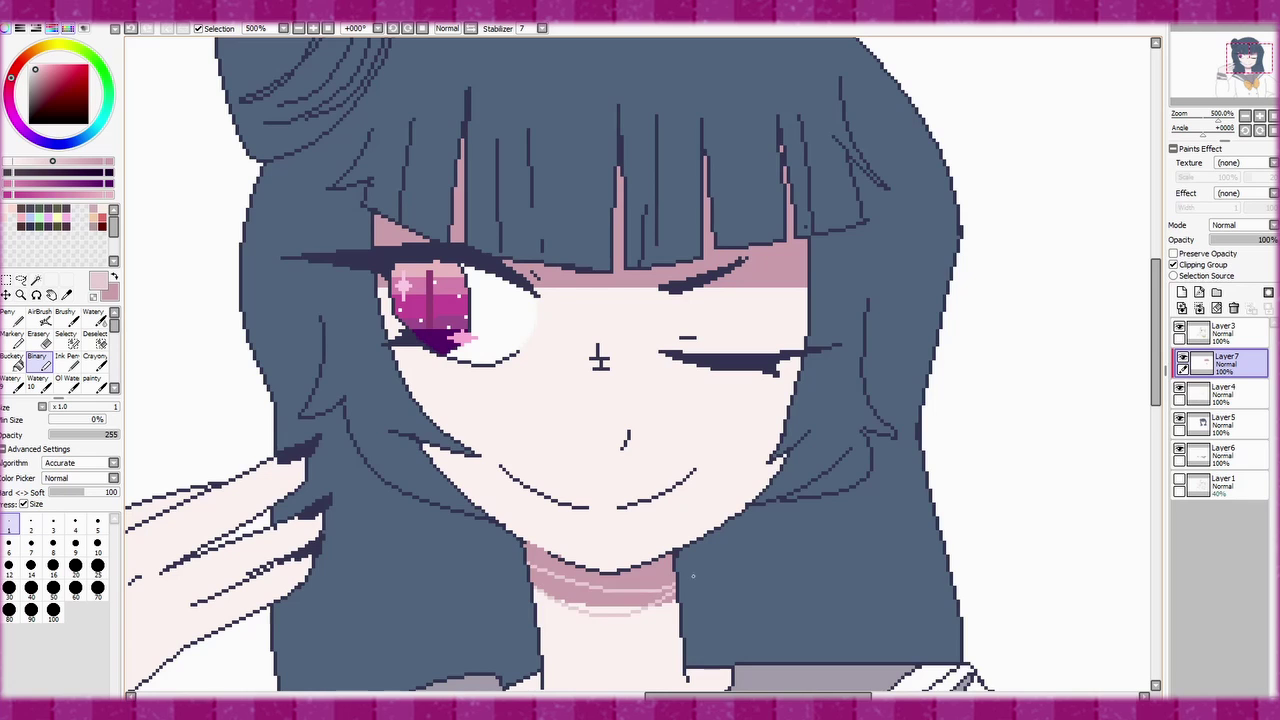
{"action": "left_click", "coordinate": [655, 597]}
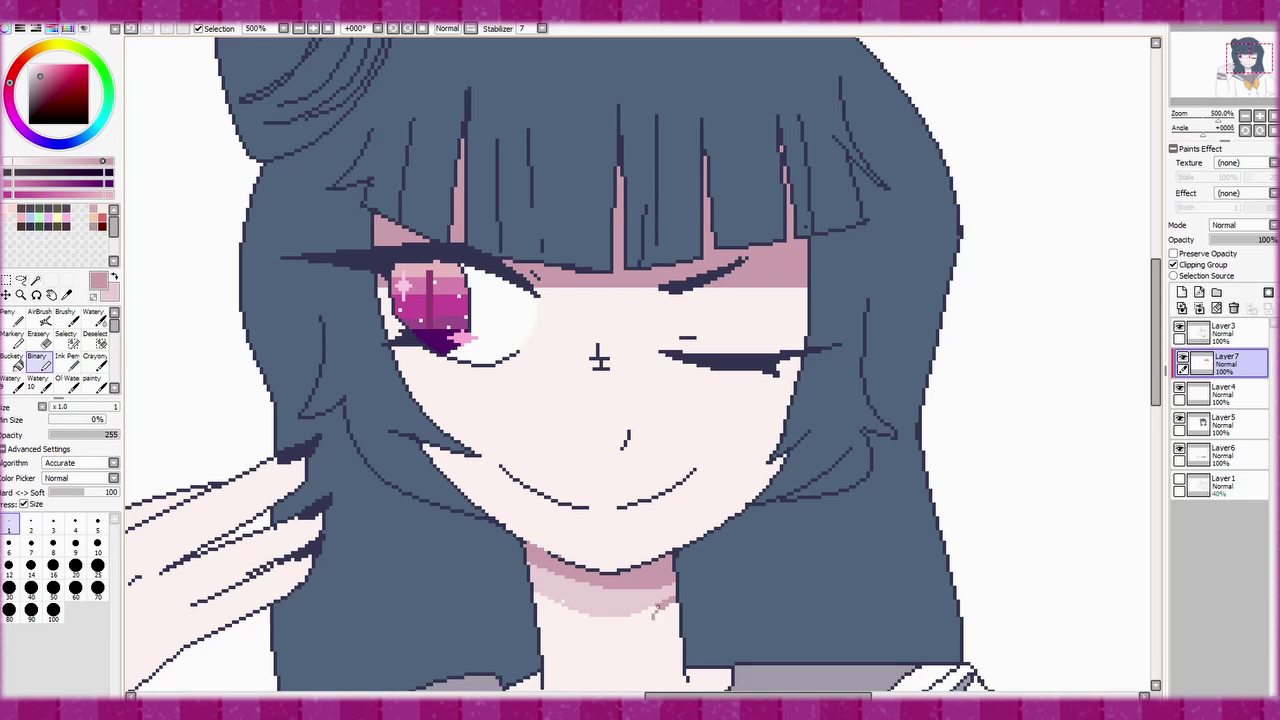
{"action": "left_click", "coordinate": [655, 606], "text": "alt"}
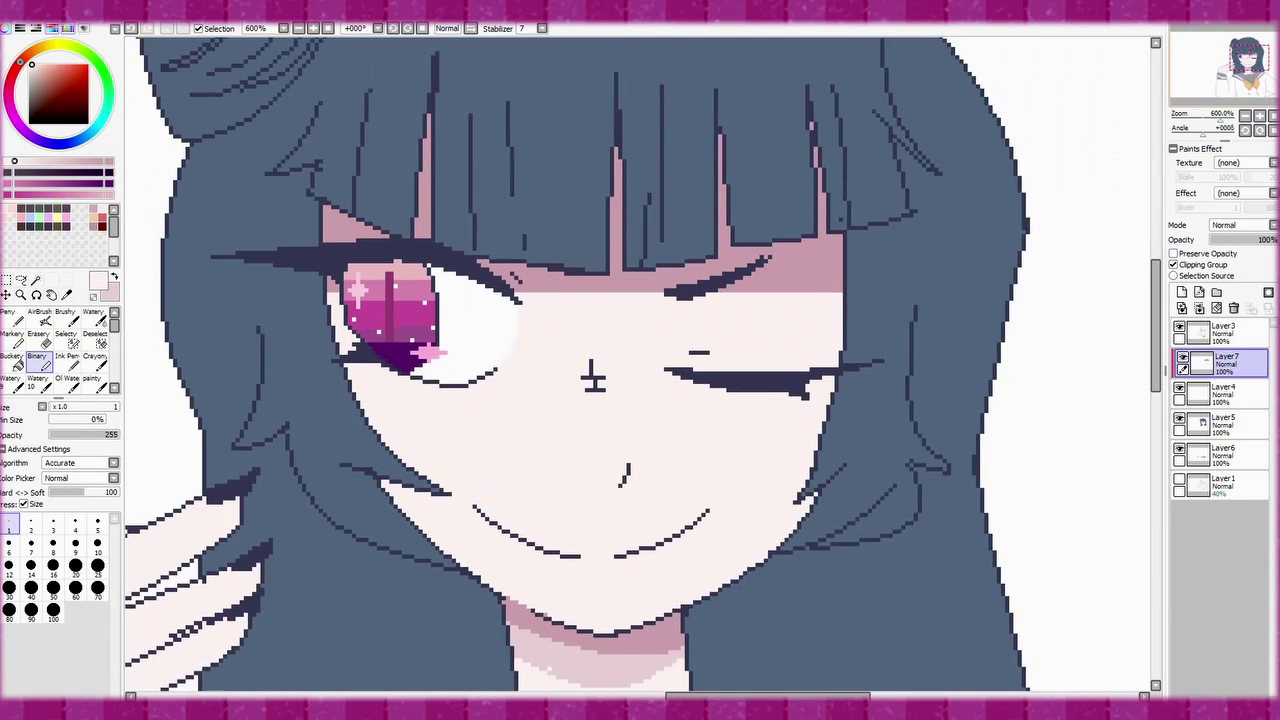
- Add a new empty layer directly above the hidden 40% opacity layer at the base of the stack
{"action": "left_click", "coordinate": [1220, 485]}
{"action": "left_click", "coordinate": [1182, 292]}
{"action": "left_click", "coordinate": [630, 413], "text": "alt"}
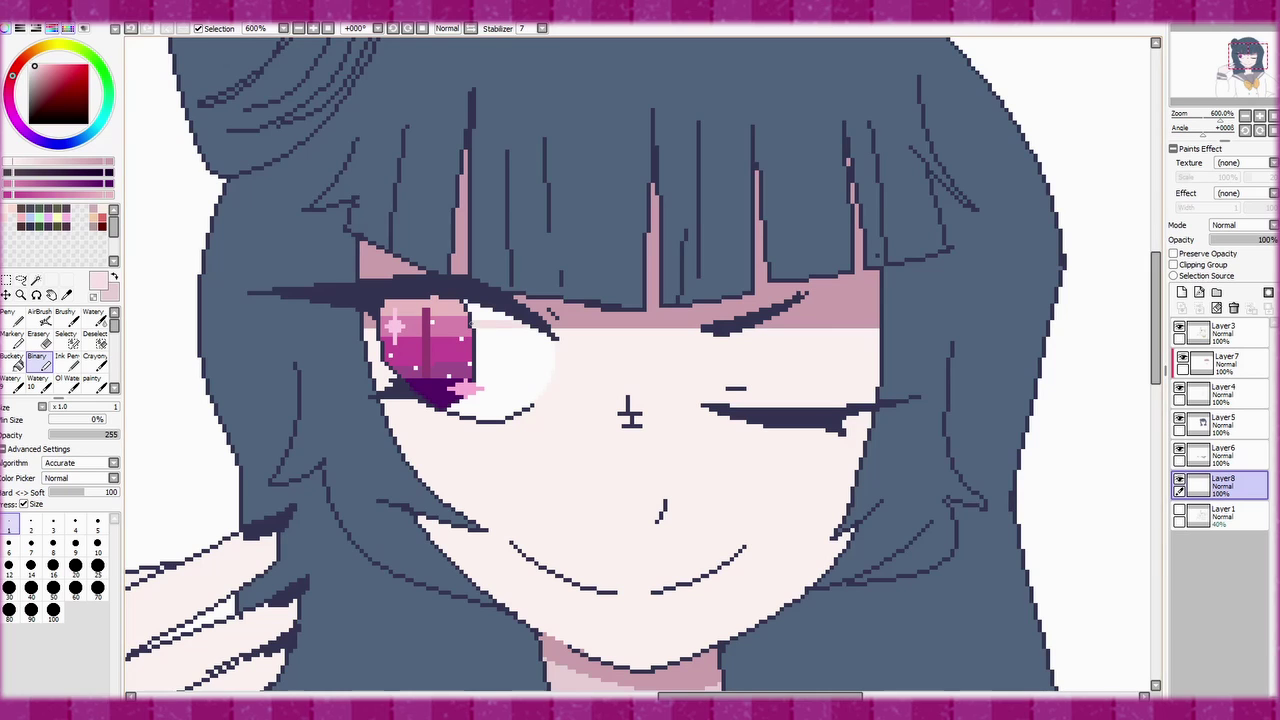
{"action": "scroll", "coordinate": [630, 413], "scroll_direction": "down", "scroll_amount": 2}
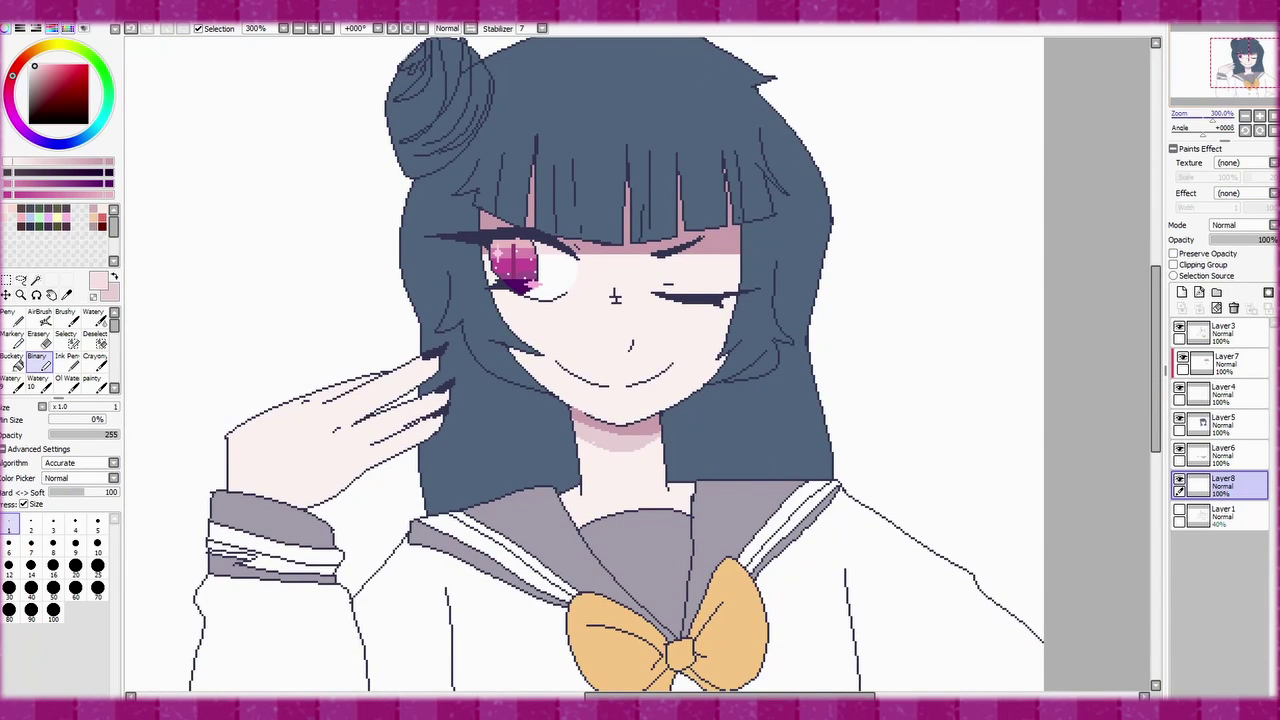
- On the clipped skin shading layer, shade the raised hand's wrist above the cuff in dusty pink with a paler edge band
{"action": "left_click", "coordinate": [1222, 425]}
{"action": "left_click", "coordinate": [1222, 363]}
{"action": "scroll", "coordinate": [640, 363], "scroll_direction": "up", "scroll_amount": 2}
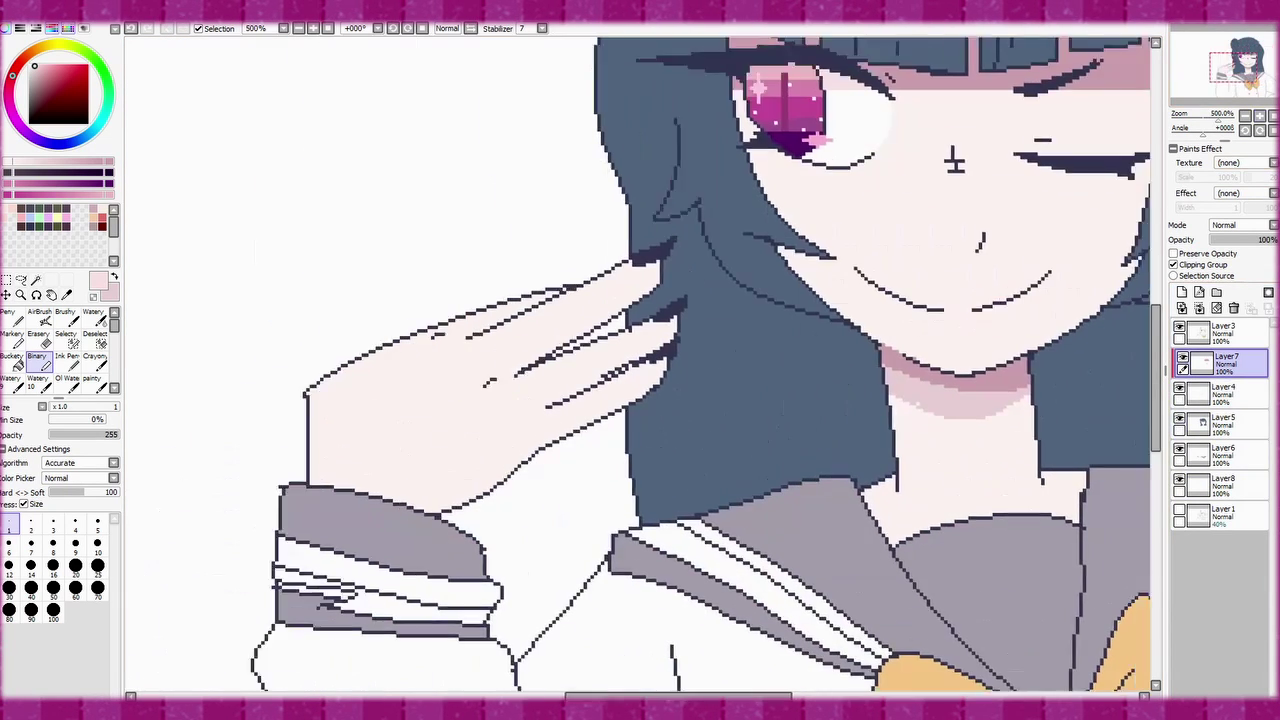
{"action": "left_click", "coordinate": [996, 379], "text": "alt"}
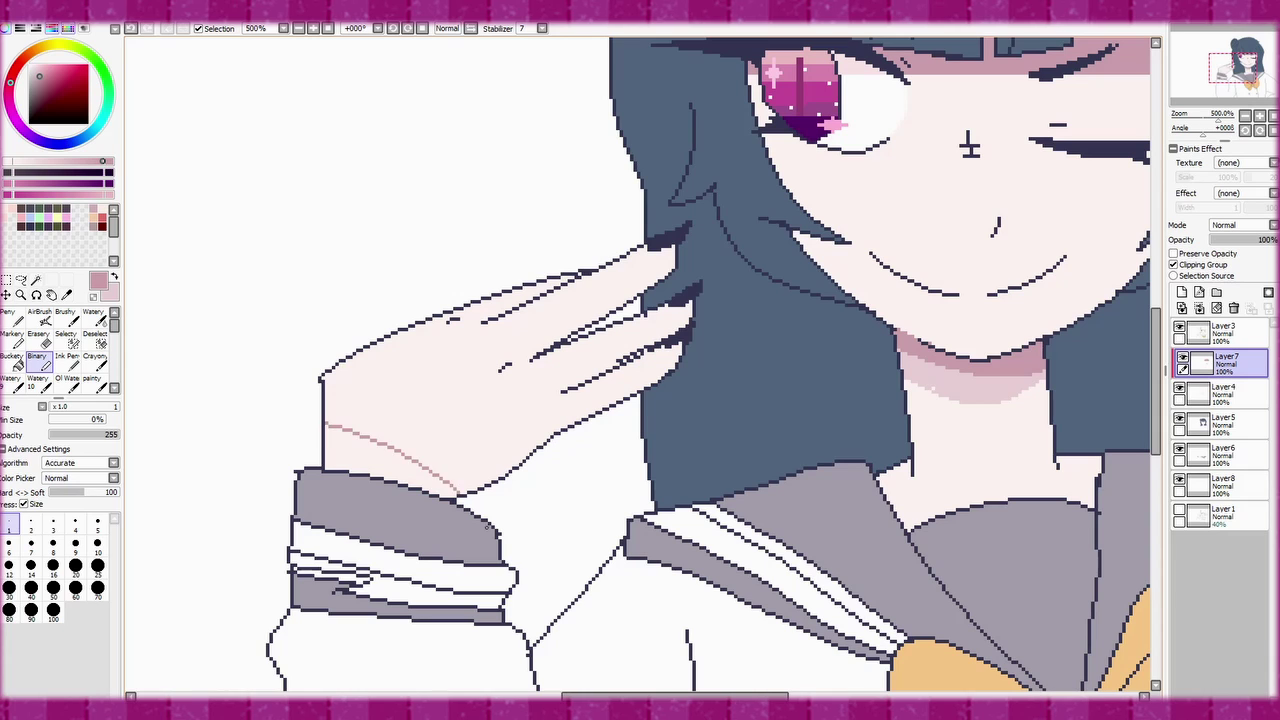
{"action": "left_click_drag", "start_coordinate": [335, 440], "coordinate": [496, 458]}
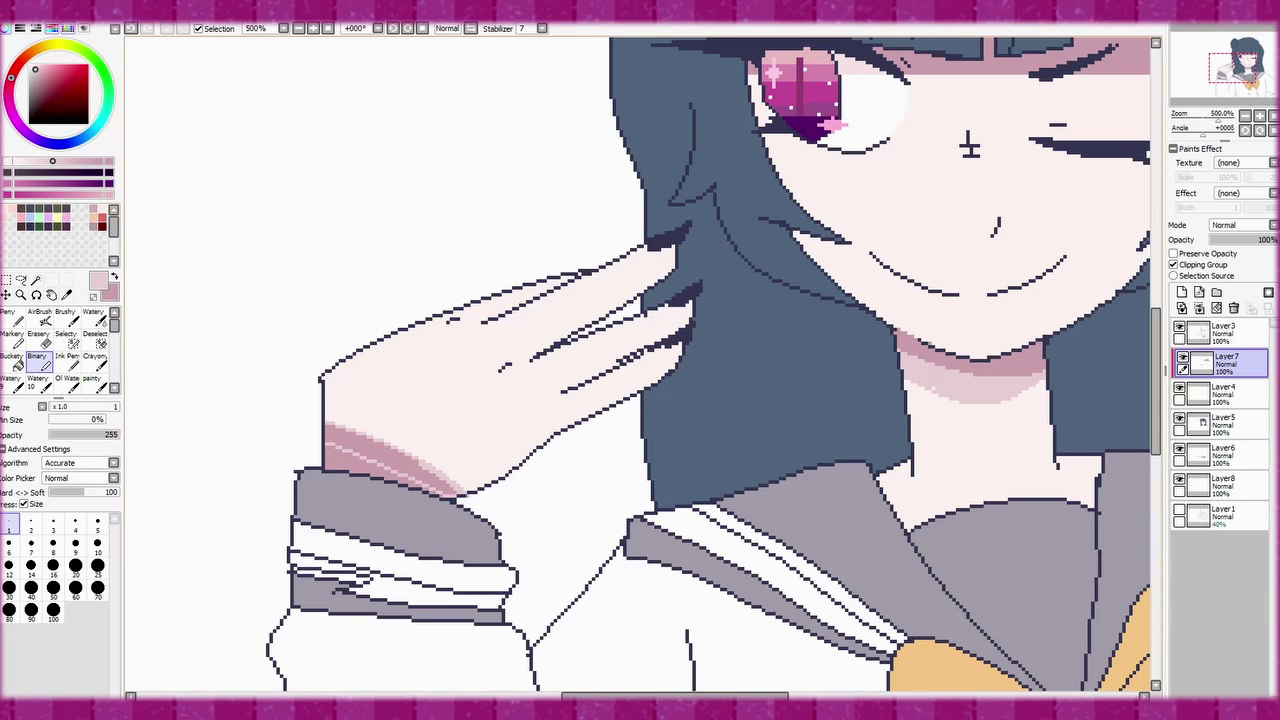
- Add a thin pale pink band along the lower edge of the forehead shadow
{"action": "scroll", "coordinate": [640, 363], "scroll_direction": "down", "scroll_amount": 2}
{"action": "scroll", "coordinate": [620, 350], "scroll_direction": "up", "scroll_amount": 2}
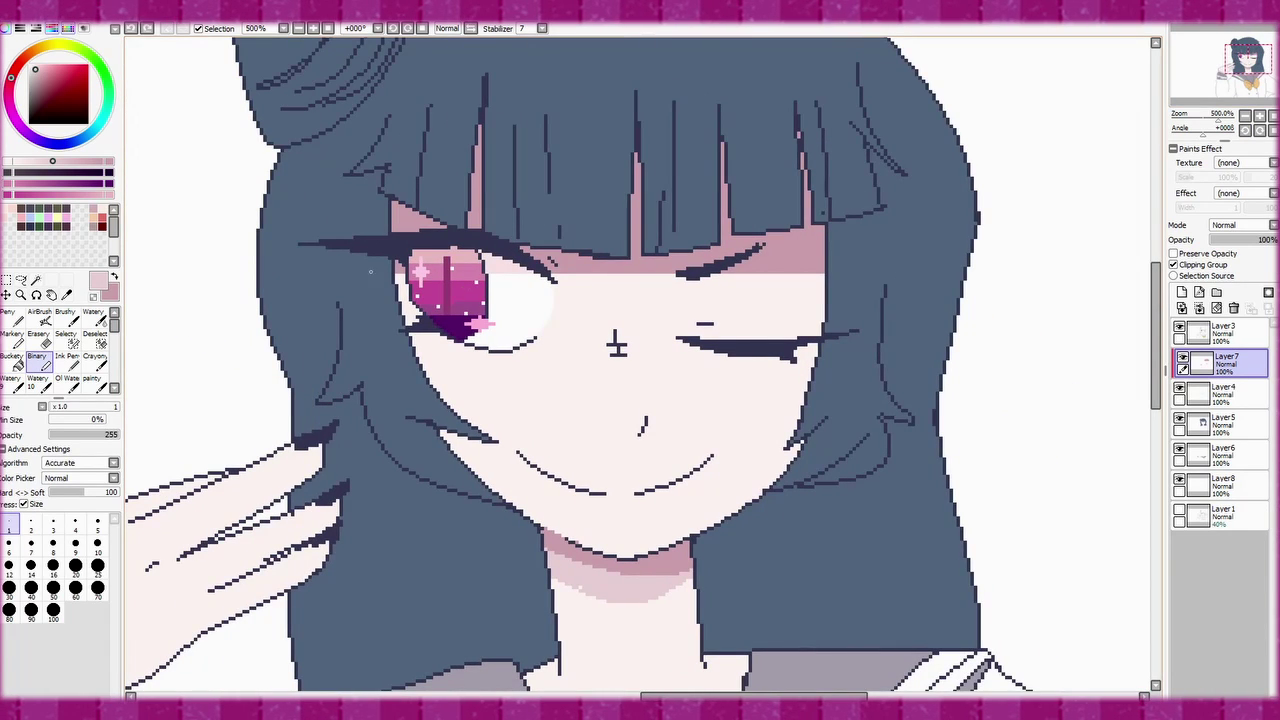
{"action": "scroll", "coordinate": [640, 363], "scroll_direction": "down", "scroll_amount": 2}
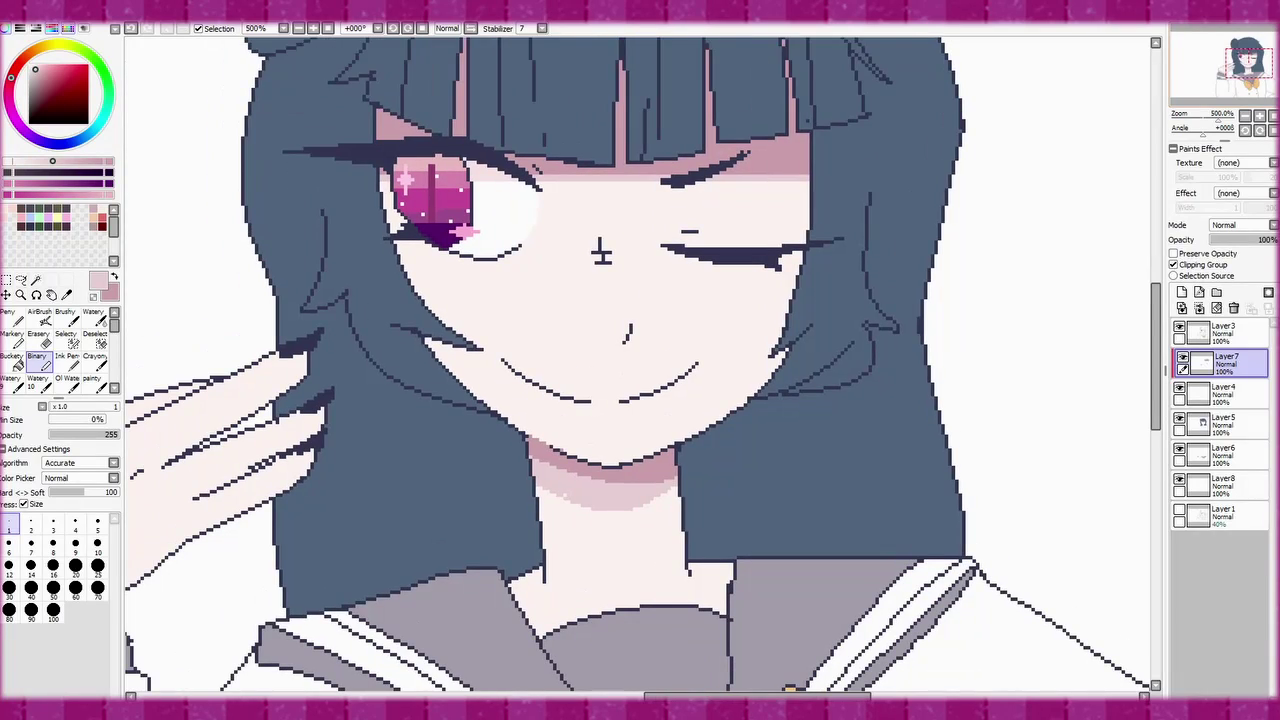
- Add a new layer clipped to the hair color layer and choose a dark purple
{"action": "left_click", "coordinate": [1182, 291]}
{"action": "left_click", "coordinate": [836, 425], "text": "alt"}
{"action": "left_click", "coordinate": [38, 140]}
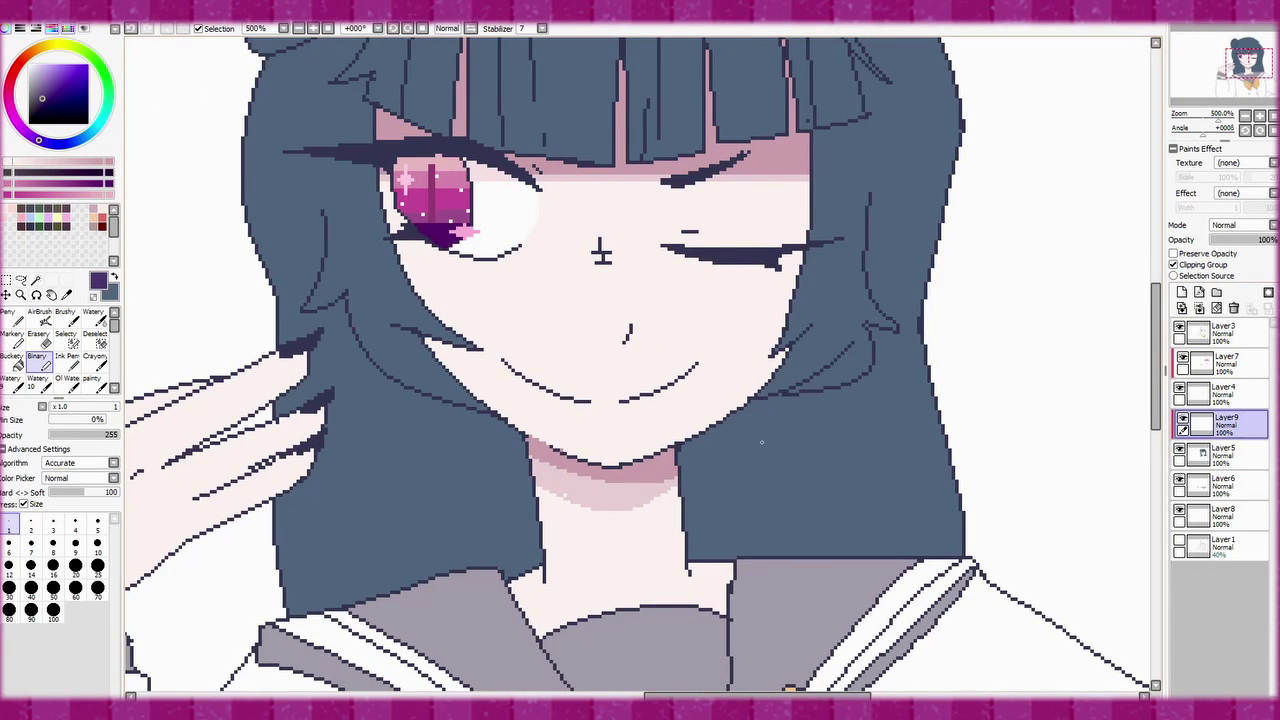
- Fill the lower hair on both sides of the neck and the inner strands beside the face with dark purple shadow
{"action": "scroll", "coordinate": [710, 333], "scroll_direction": "down", "scroll_amount": 1}
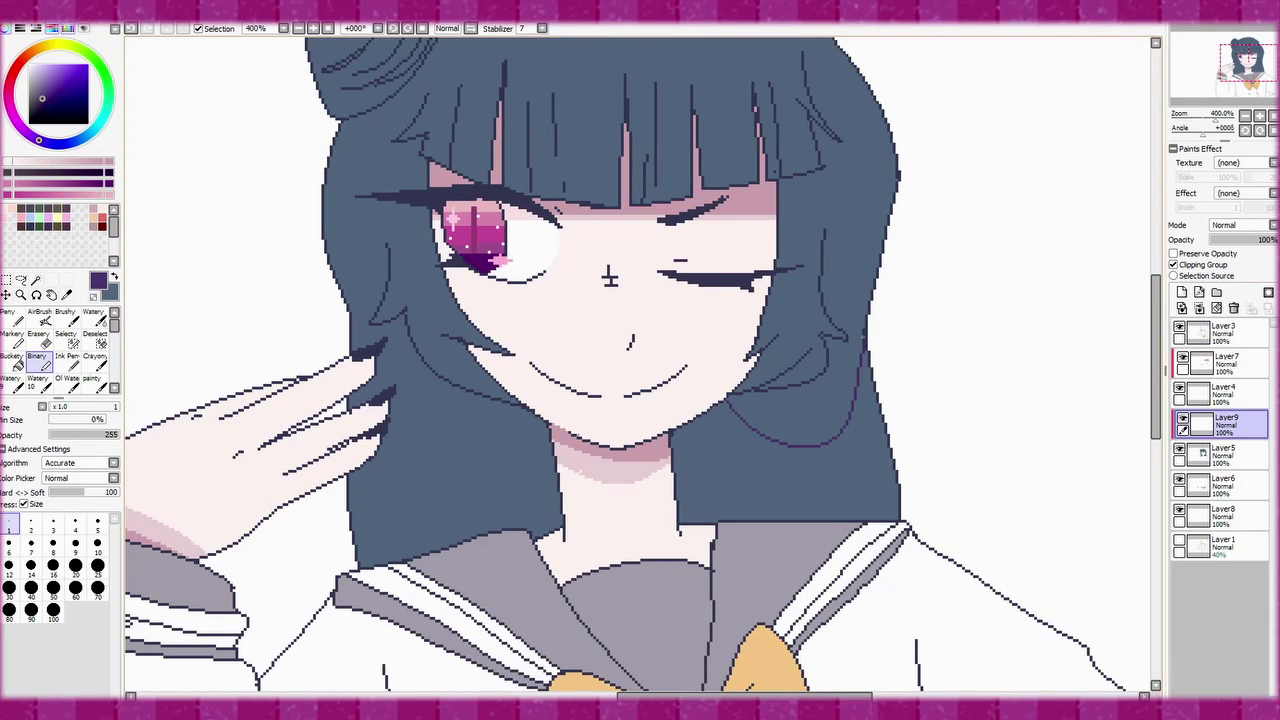
{"action": "left_click", "coordinate": [790, 470]}
{"action": "left_click", "coordinate": [460, 480]}
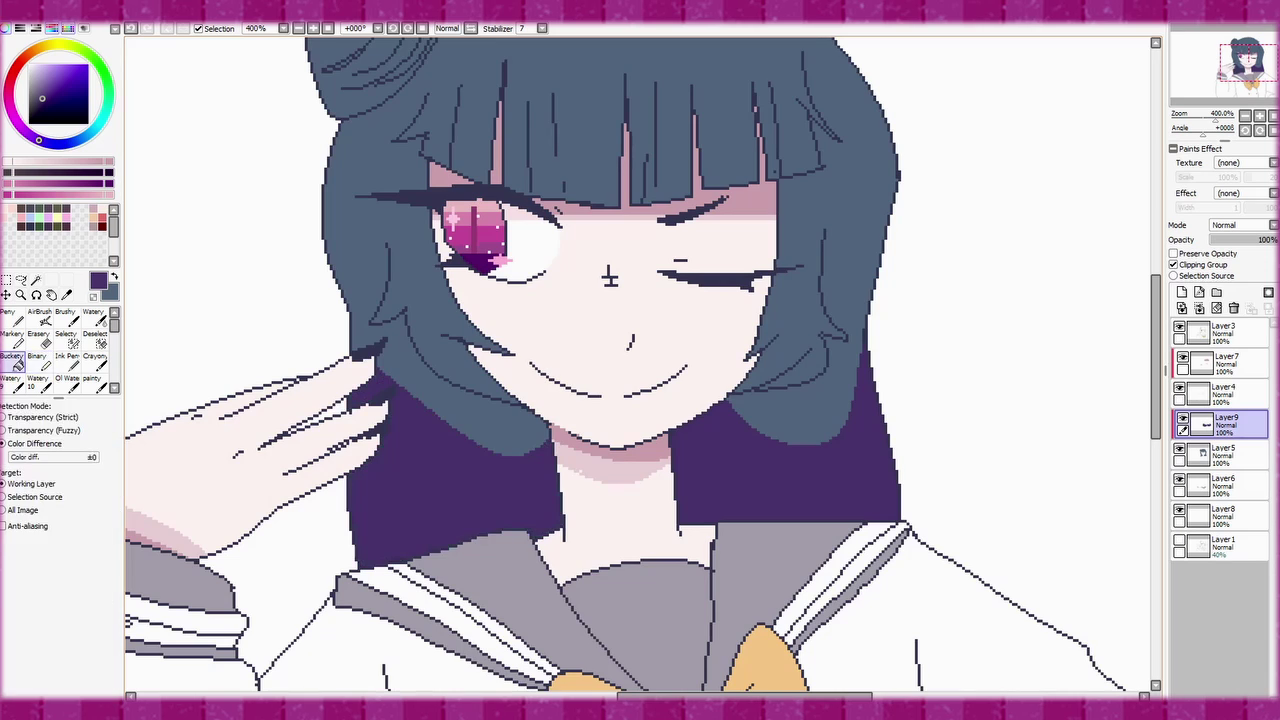
{"action": "left_click_drag", "start_coordinate": [610, 278], "coordinate": [561, 363]}
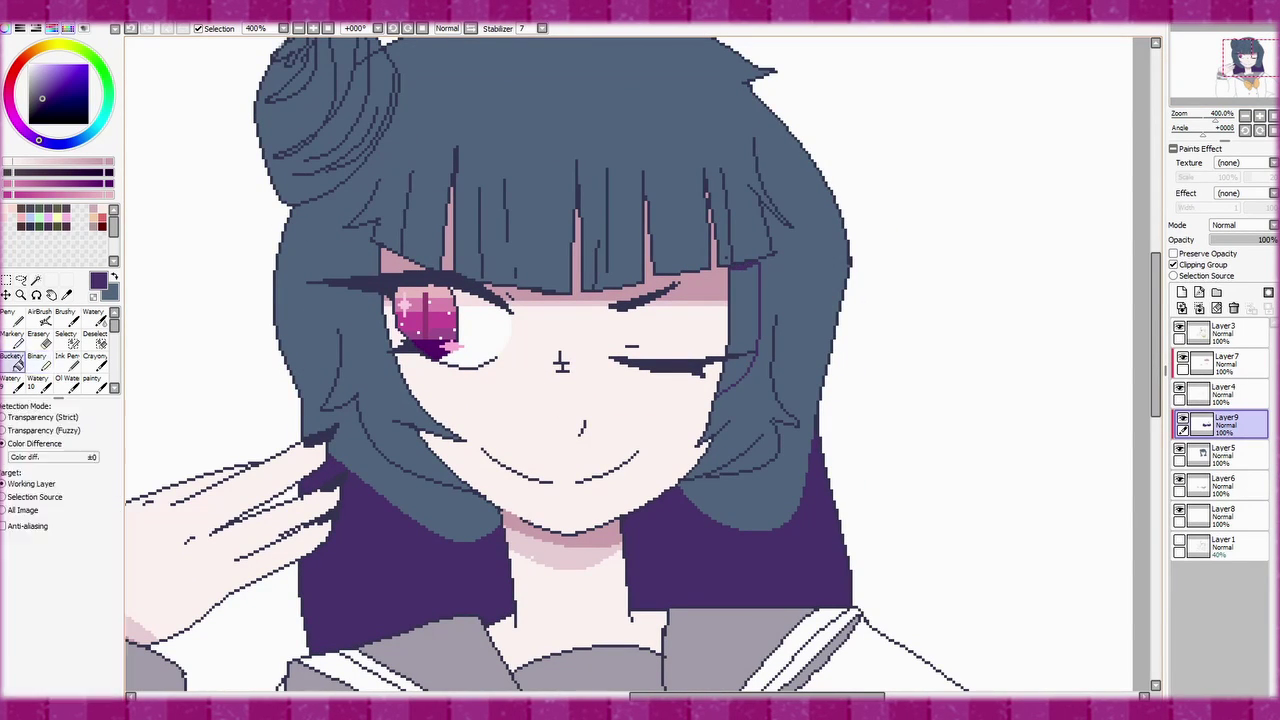
{"action": "left_click", "coordinate": [737, 330]}
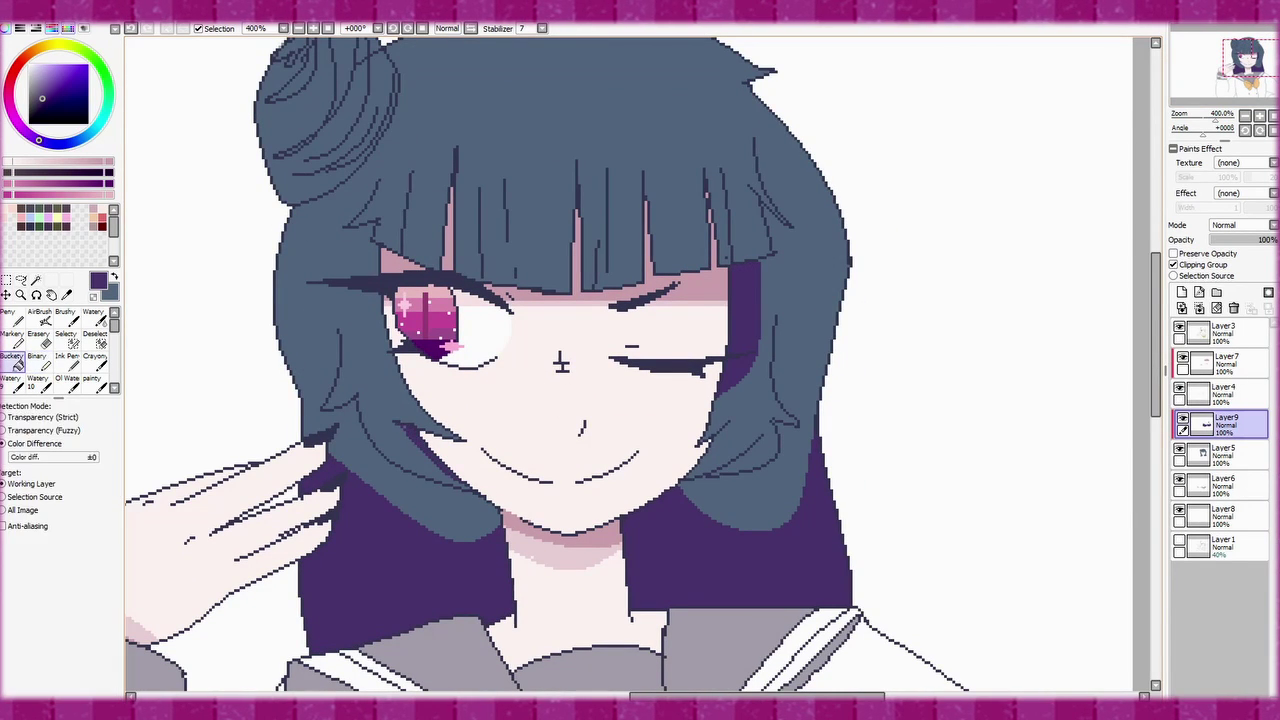
- Add a slate purple transition band above the dark hair shadows on both sides and over the strand beside the closed eye
{"action": "key", "text": "x"}
{"action": "key", "text": "x"}
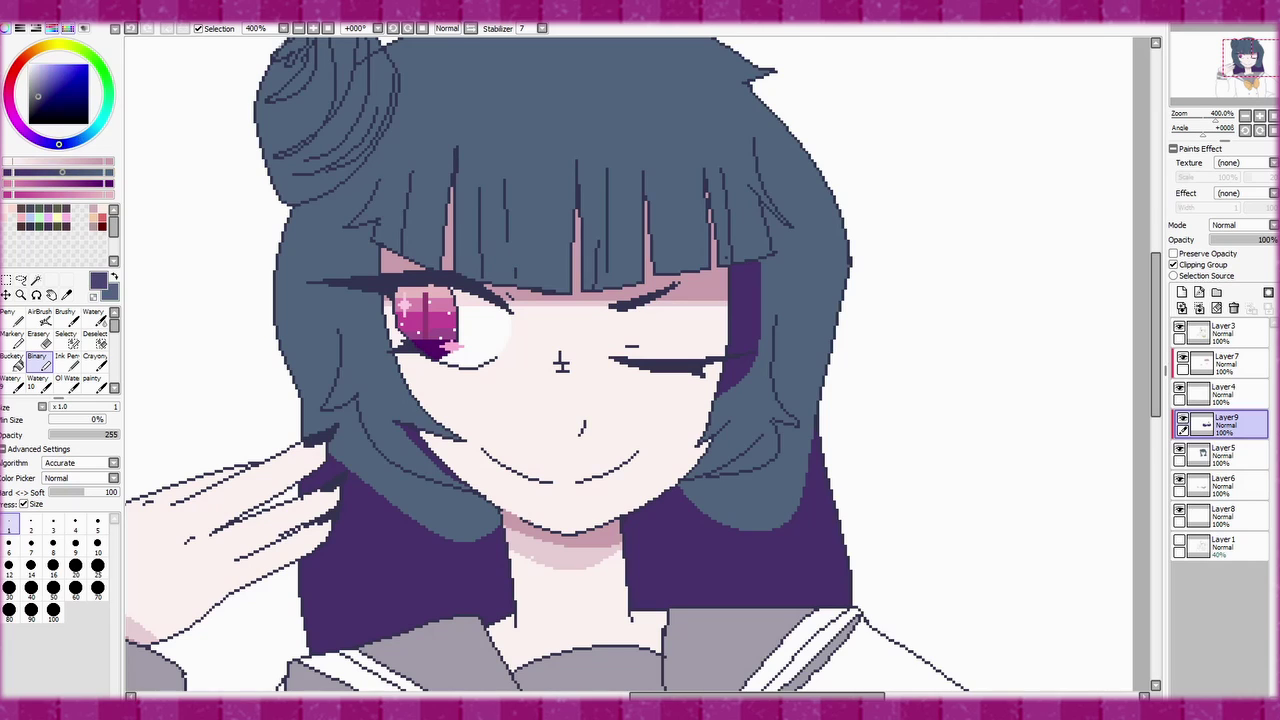
{"action": "left_click_drag", "start_coordinate": [330, 490], "coordinate": [500, 545]}
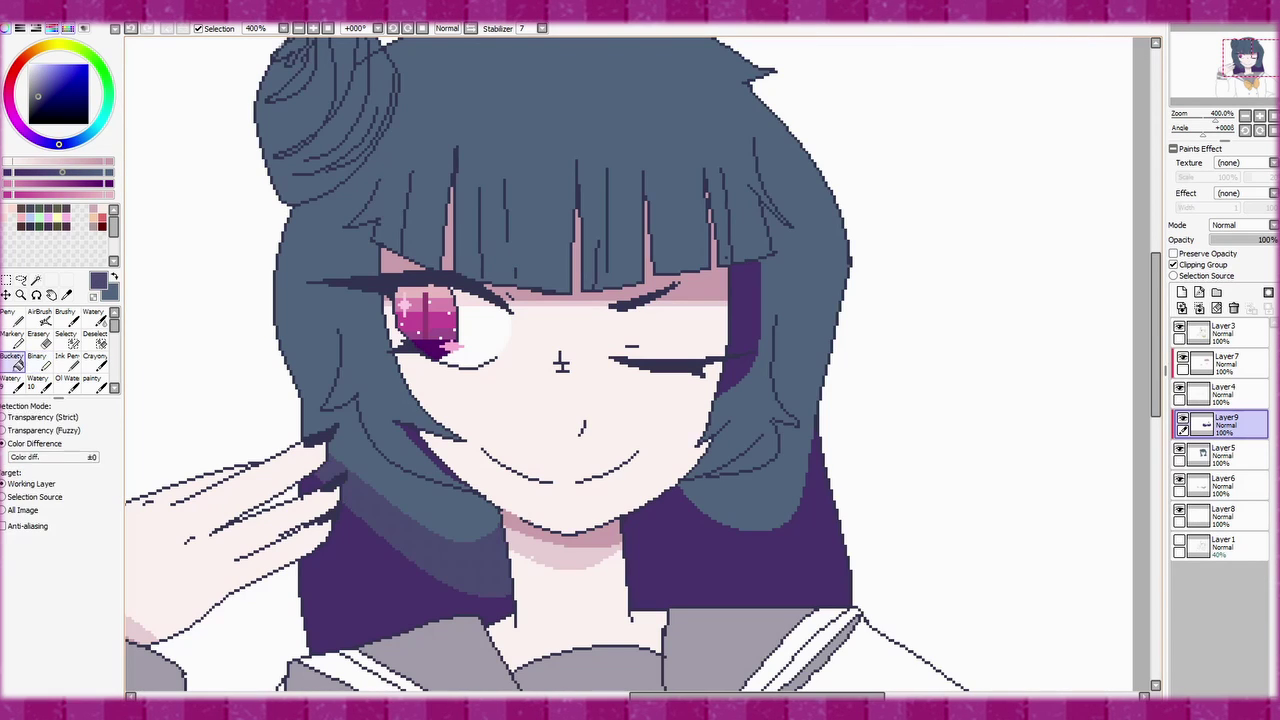
{"action": "left_click_drag", "start_coordinate": [640, 470], "coordinate": [840, 500]}
{"action": "left_click_drag", "start_coordinate": [745, 280], "coordinate": [752, 322]}
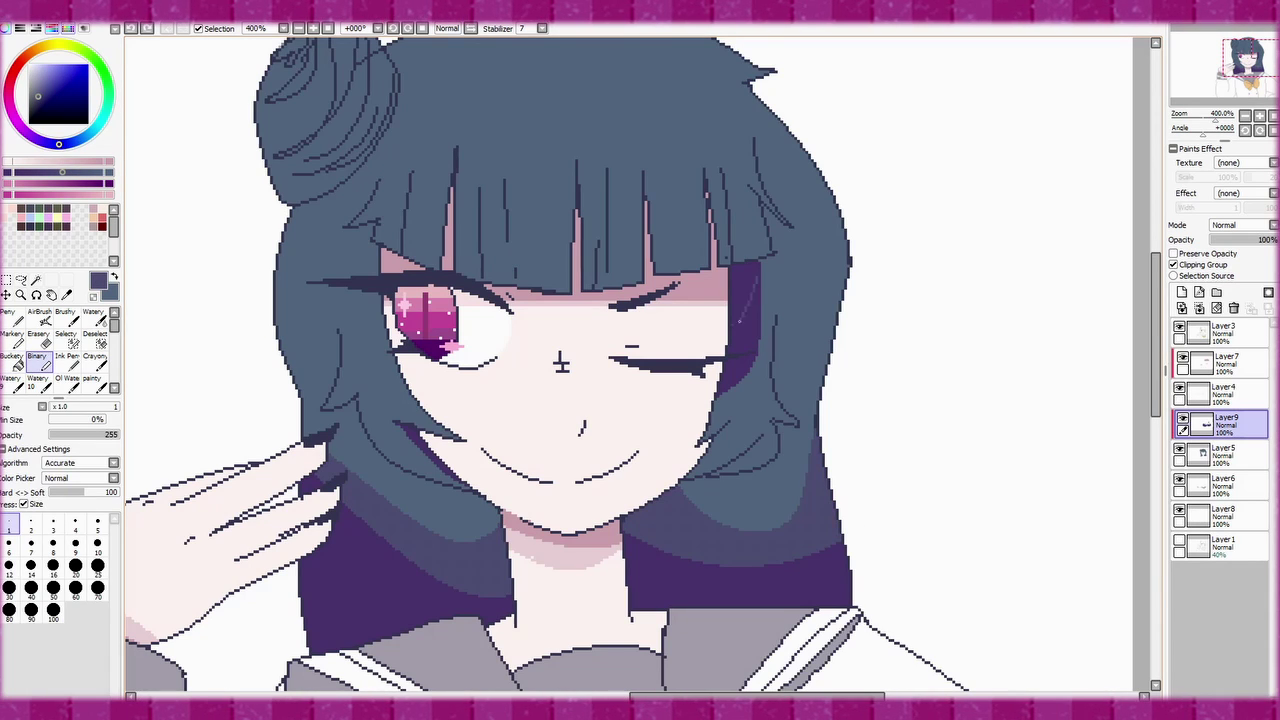
{"action": "key", "text": "g"}
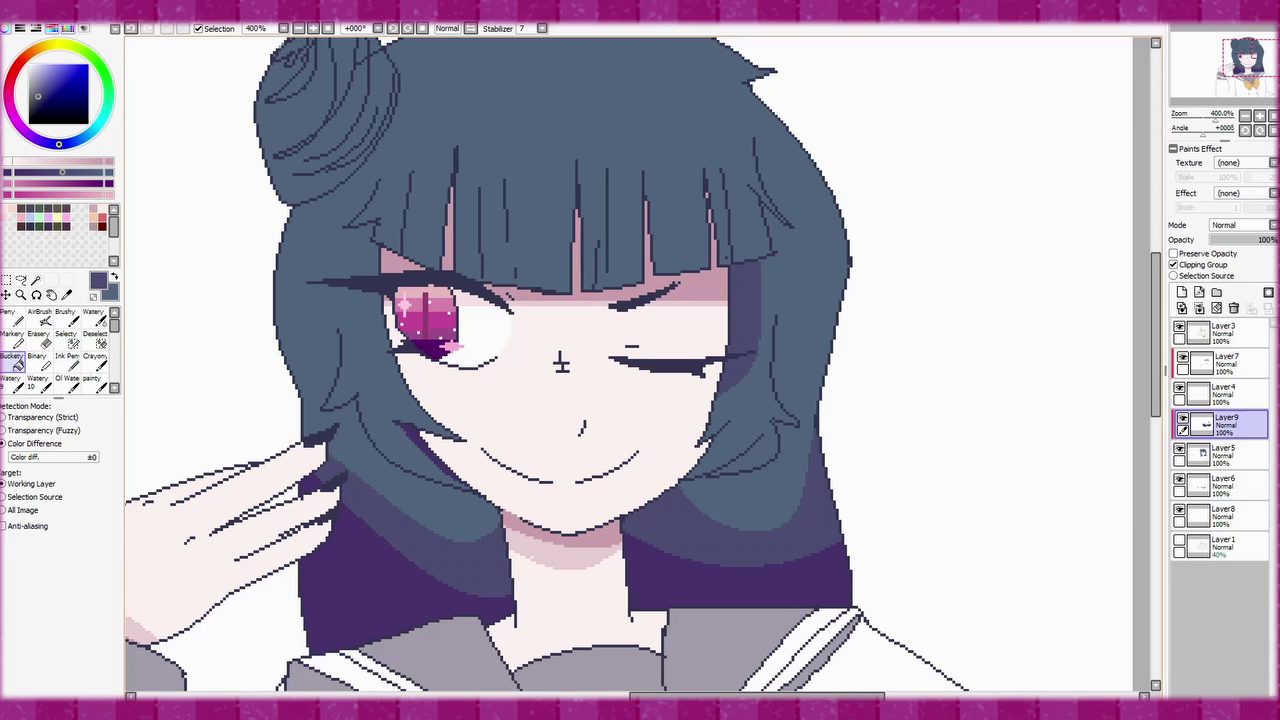
- Fill a small slate purple shadow on the hair just beneath the bun
{"action": "key", "text": "b"}
{"action": "scroll", "coordinate": [640, 360], "scroll_direction": "down", "scroll_amount": 3}
{"action": "scroll", "coordinate": [640, 360], "scroll_direction": "up", "scroll_amount": 4}
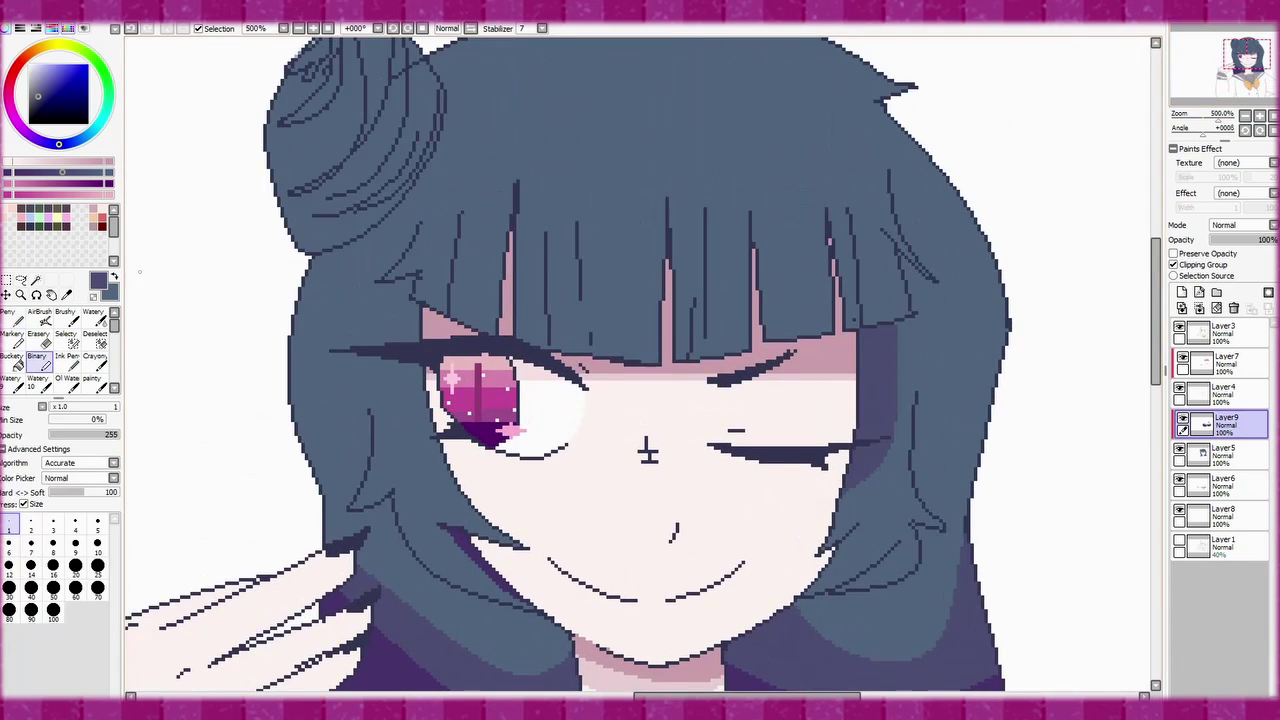
{"action": "key", "text": "g"}
{"action": "scroll", "coordinate": [640, 360], "scroll_direction": "down", "scroll_amount": 3}
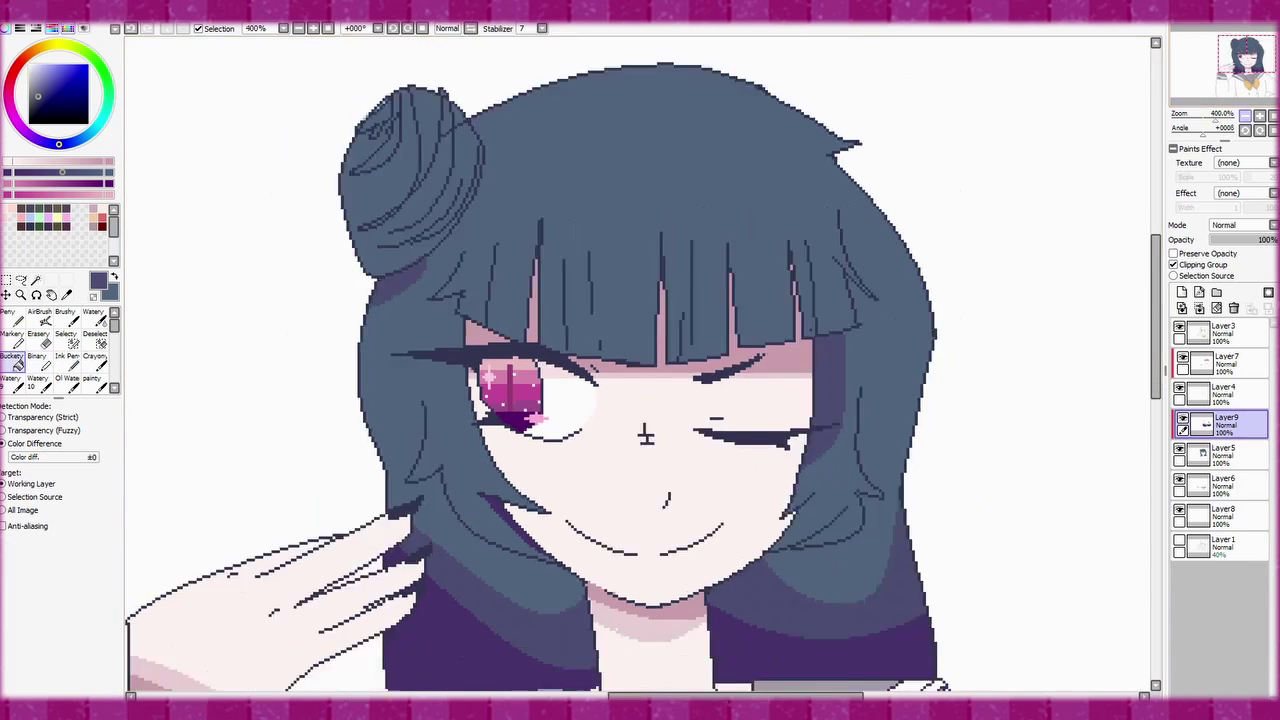
- Paint a large light cyan highlight with a curved, rounded sweep across the crown of the hair
{"action": "scroll", "coordinate": [640, 360], "scroll_direction": "up", "scroll_amount": 2}
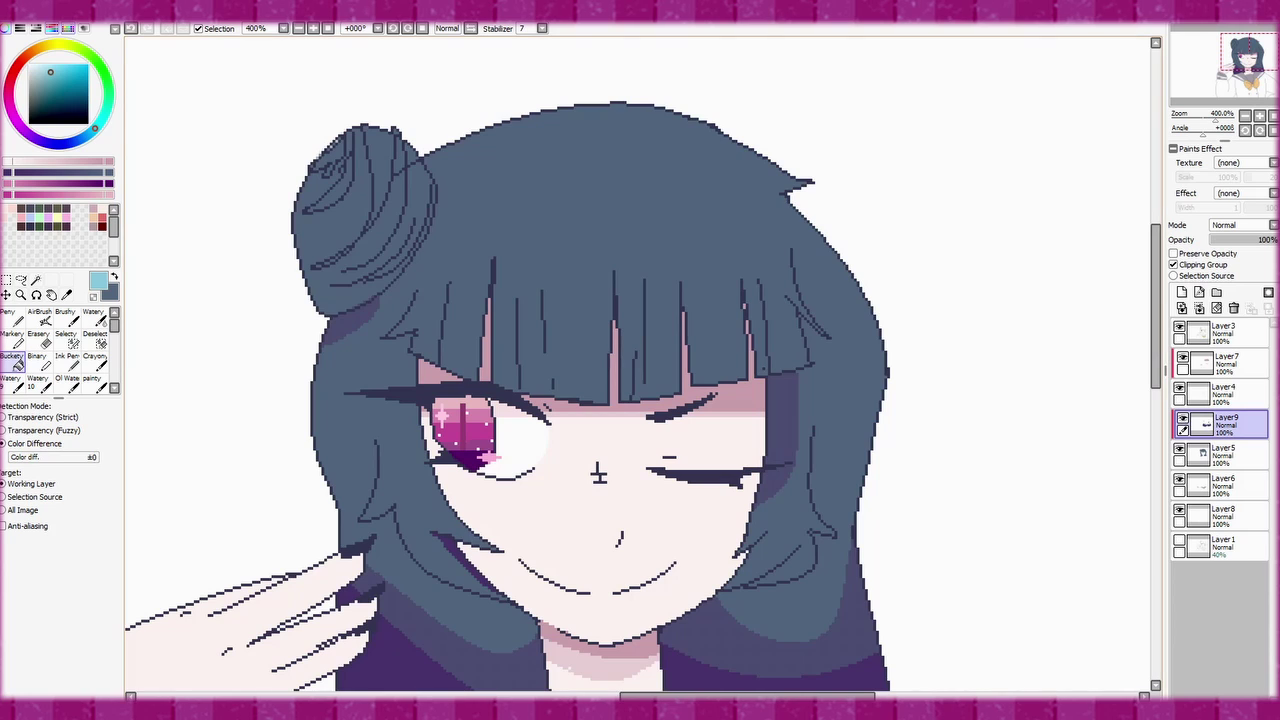
{"action": "key", "text": "b"}
{"action": "scroll", "coordinate": [640, 360], "scroll_direction": "down", "scroll_amount": 2}
{"action": "scroll", "coordinate": [640, 360], "scroll_direction": "up", "scroll_amount": 2}
{"action": "left_click_drag", "start_coordinate": [470, 135], "coordinate": [830, 250]}
{"action": "left_click_drag", "start_coordinate": [480, 140], "coordinate": [800, 240]}
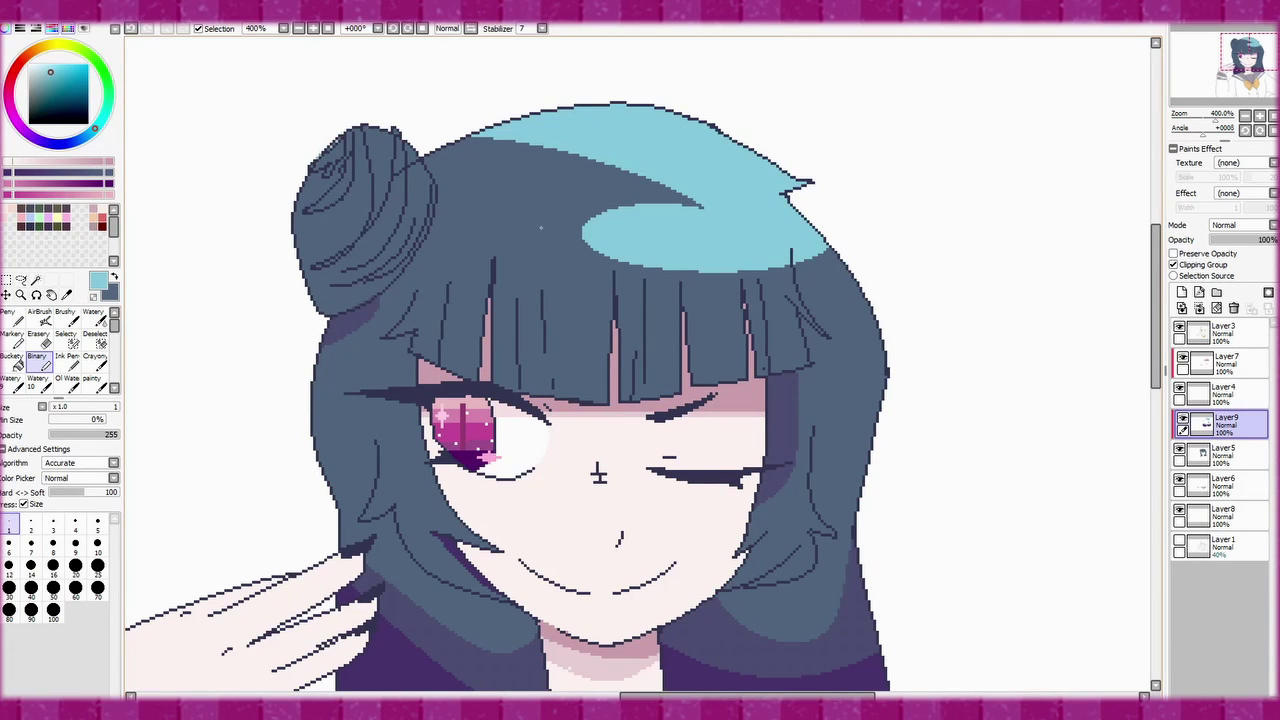
- Recolor the crown highlight in a muted teal blue
{"action": "left_click_drag", "start_coordinate": [540, 122], "coordinate": [740, 200]}
{"action": "key", "text": "g"}
{"action": "left_click", "coordinate": [650, 230]}
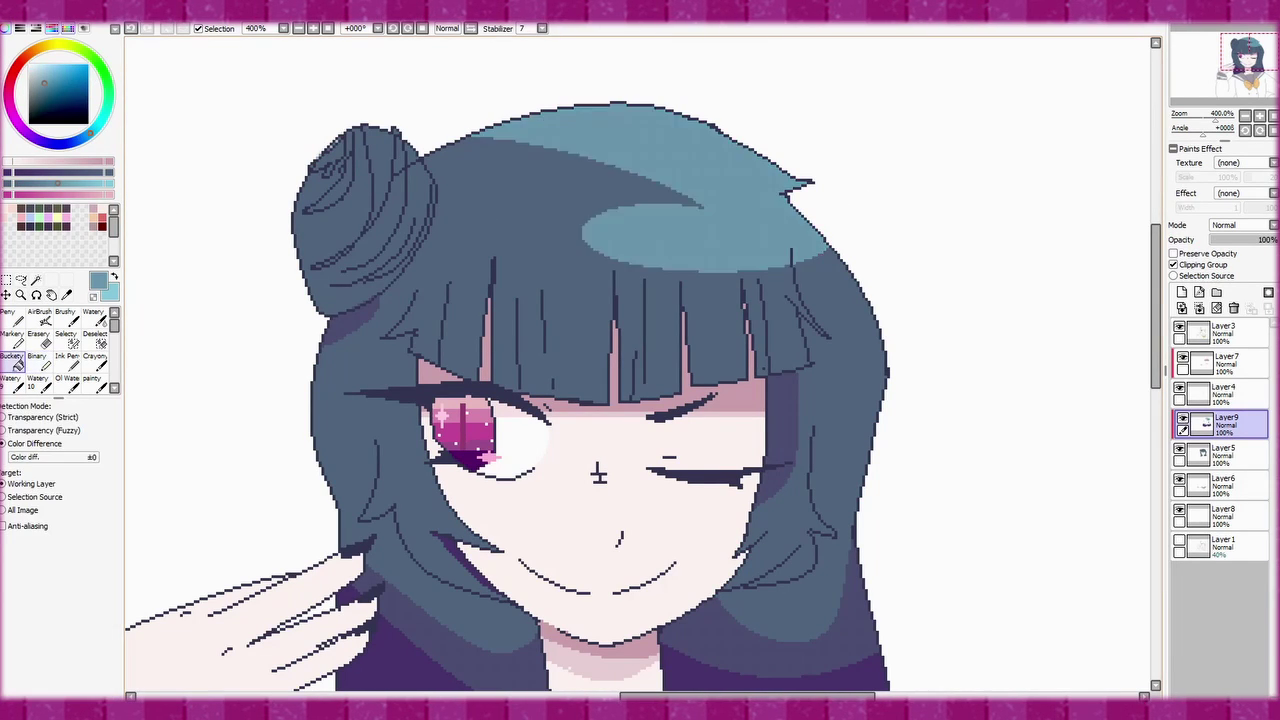
- Add a small oval teal highlight beside the crown highlight and teal highlights between the upper strands of the bun
{"action": "key", "text": "b"}
{"action": "mouse_move", "coordinate": [530, 232]}
{"action": "left_mouse_down"}
{"action": "mouse_move", "coordinate": [548, 216]}
{"action": "mouse_move", "coordinate": [540, 244]}
{"action": "left_mouse_up"}
{"action": "scroll", "coordinate": [640, 360], "scroll_direction": "down", "scroll_amount": 2}
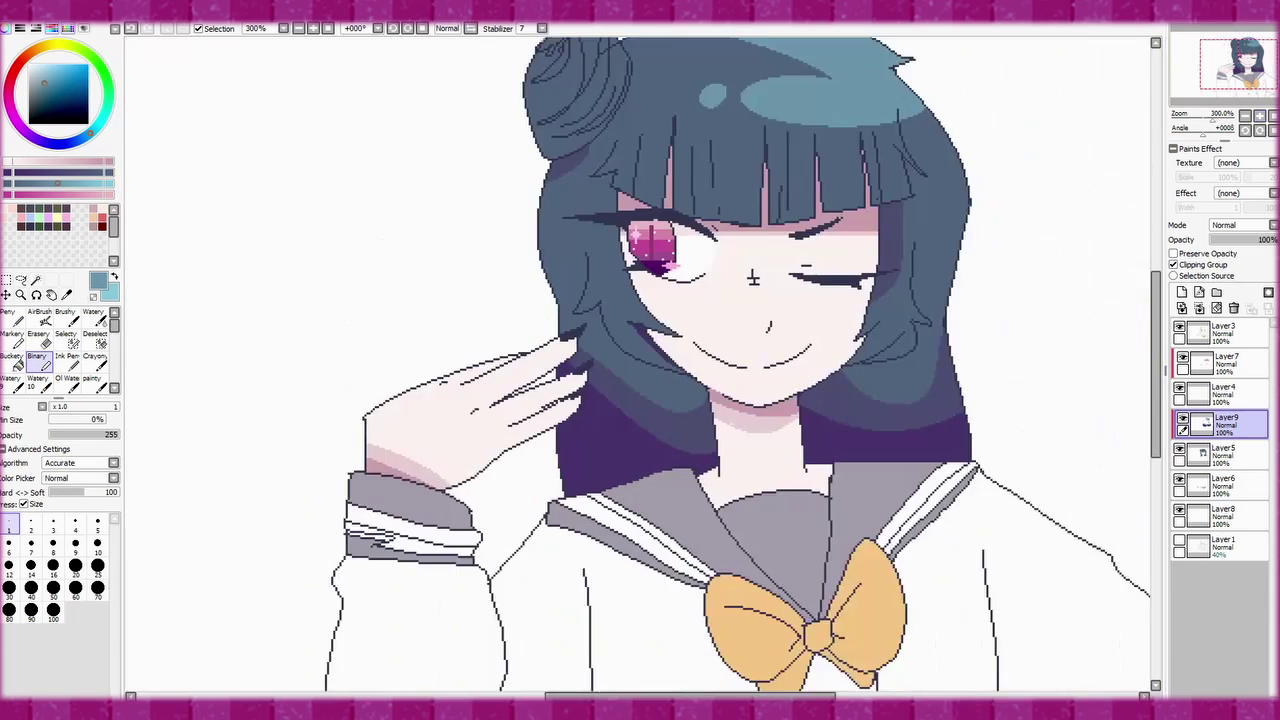
{"action": "scroll", "coordinate": [640, 360], "scroll_direction": "up", "scroll_amount": 2}
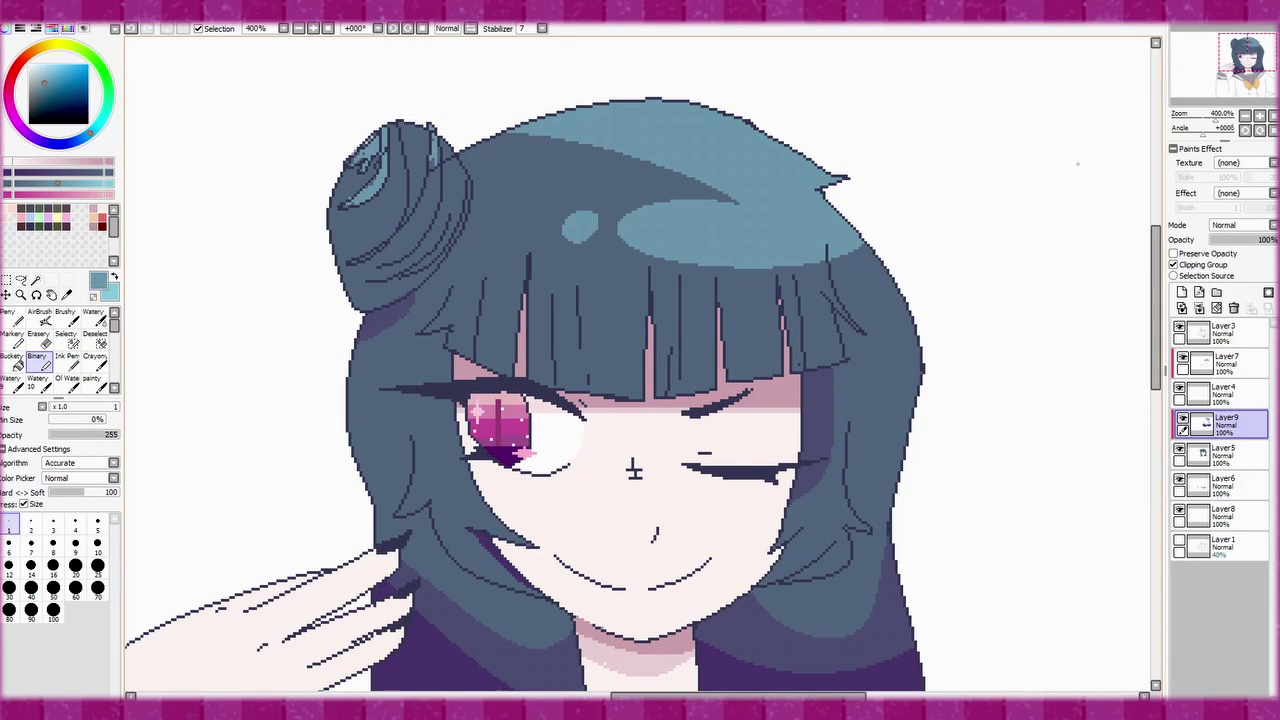
- Add a new layer above Layer6 and clip it to Layer6 for shading the uniform
{"action": "scroll", "coordinate": [640, 360], "scroll_direction": "down", "scroll_amount": 3}
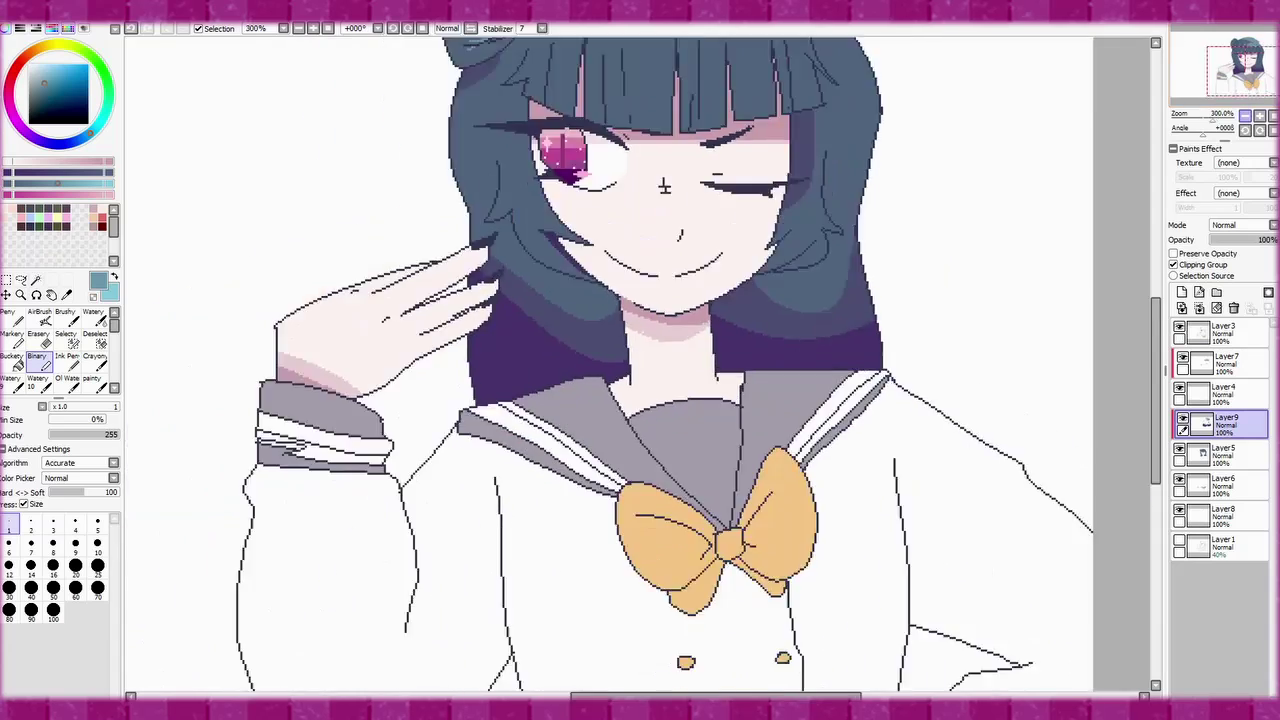
{"action": "scroll", "coordinate": [619, 268], "scroll_direction": "up", "scroll_amount": 2}
{"action": "key", "text": "ctrl+shift+n"}
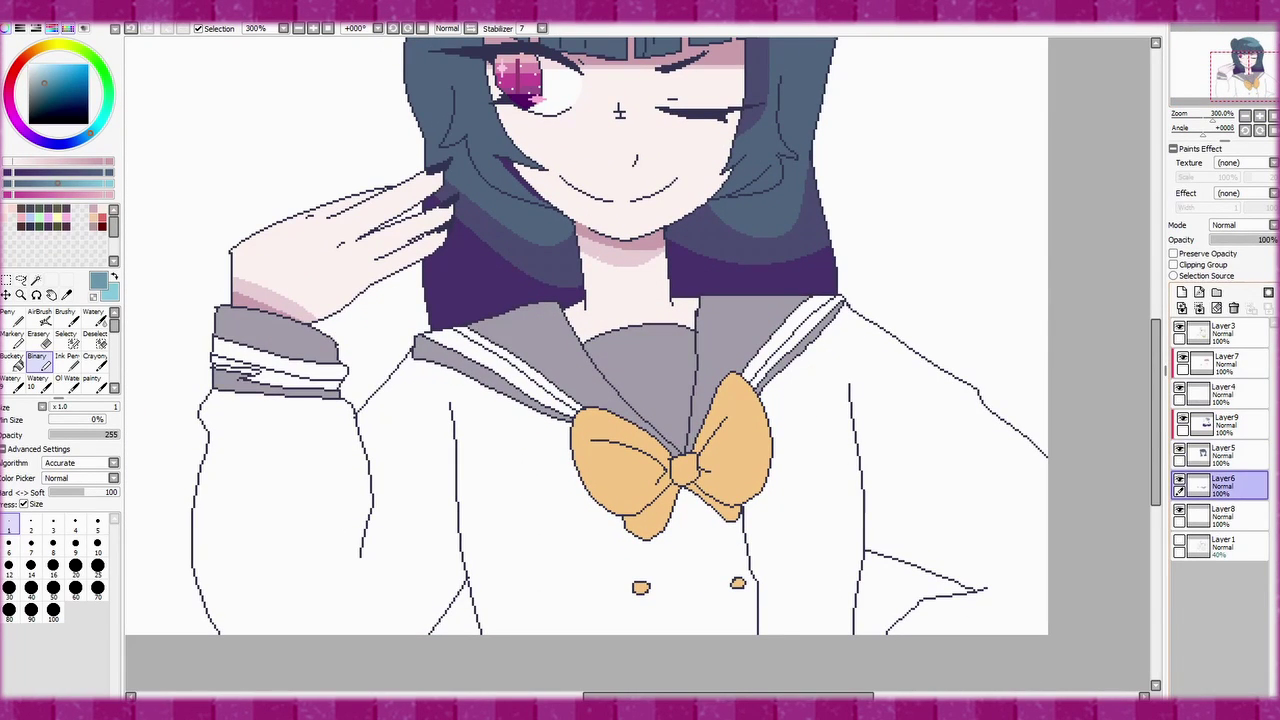
{"action": "key", "text": "ctrl+alt+g"}
- Shade the white blouse below the shoulder, beside the raised arm's sleeve, with a light blue-gray shadow
{"action": "left_click", "coordinate": [619, 112], "text": "alt"}
{"action": "left_click_drag", "start_coordinate": [406, 360], "coordinate": [381, 515]}
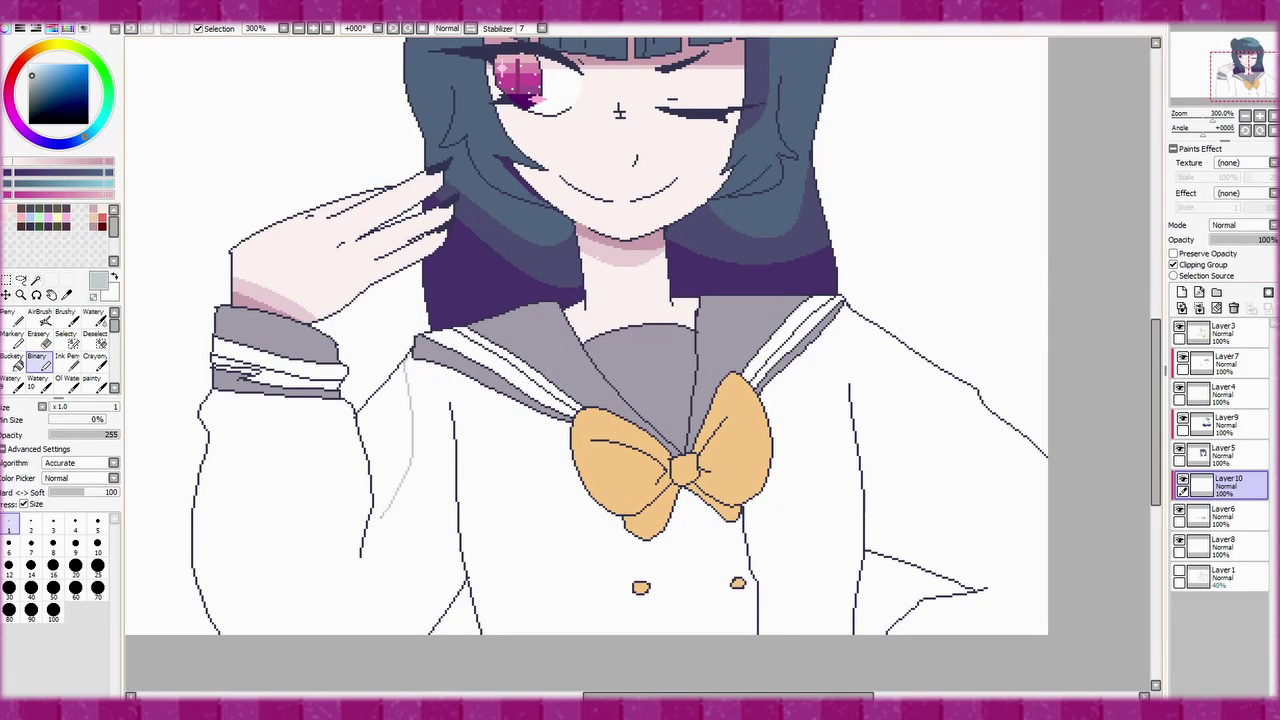
{"action": "left_click", "coordinate": [388, 430]}
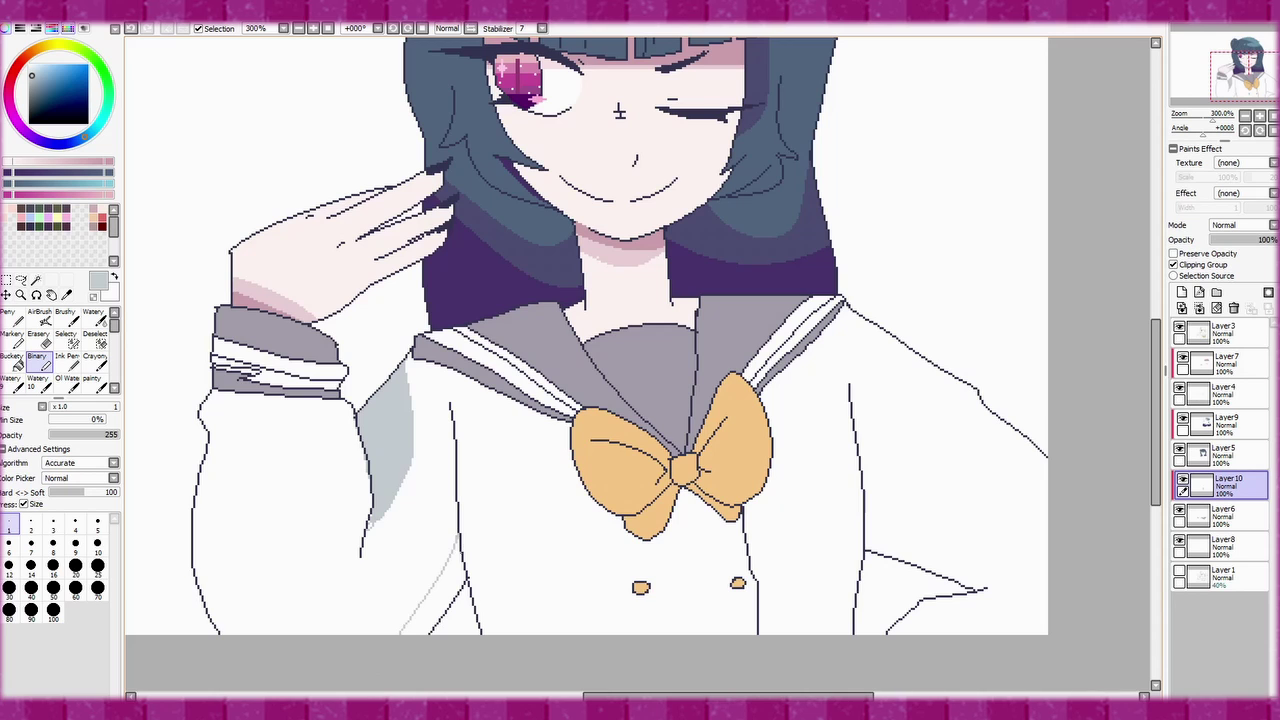
- Add light blue-gray shadows low on the blouse, inside the raised arm's sleeve and along the lower edge of the other sleeve
{"action": "left_click", "coordinate": [435, 600]}
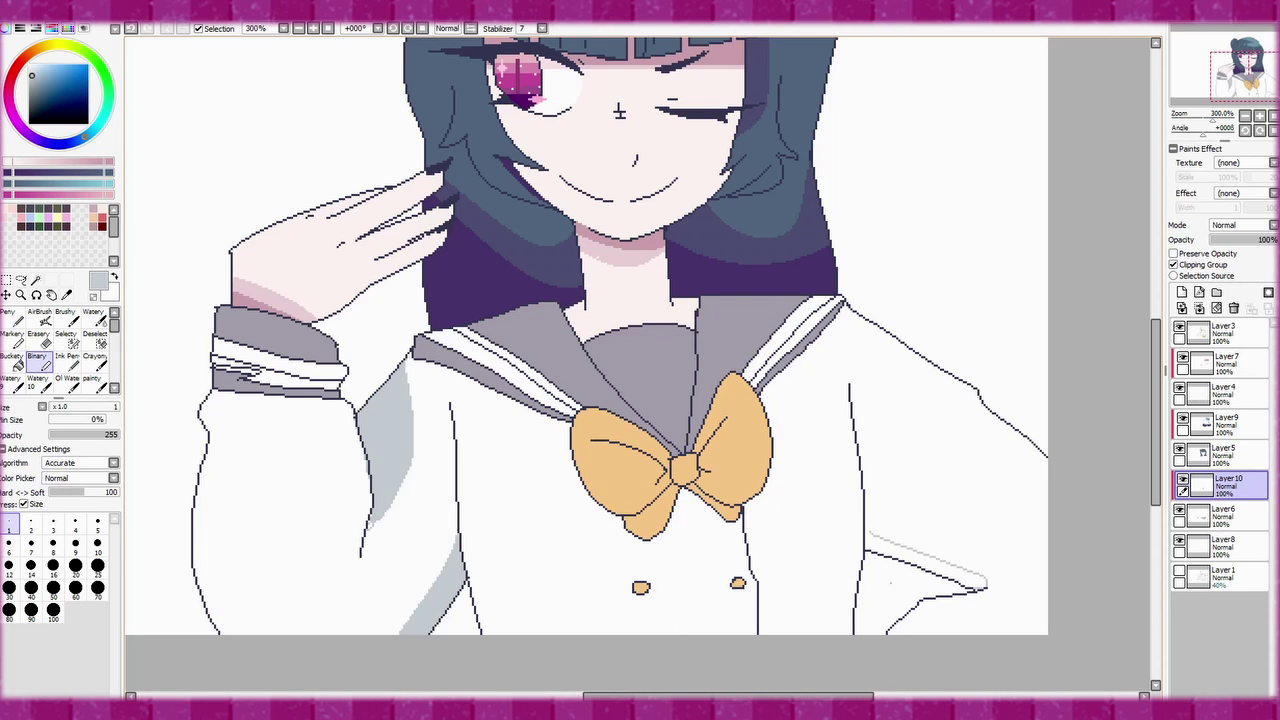
{"action": "left_click", "coordinate": [930, 565]}
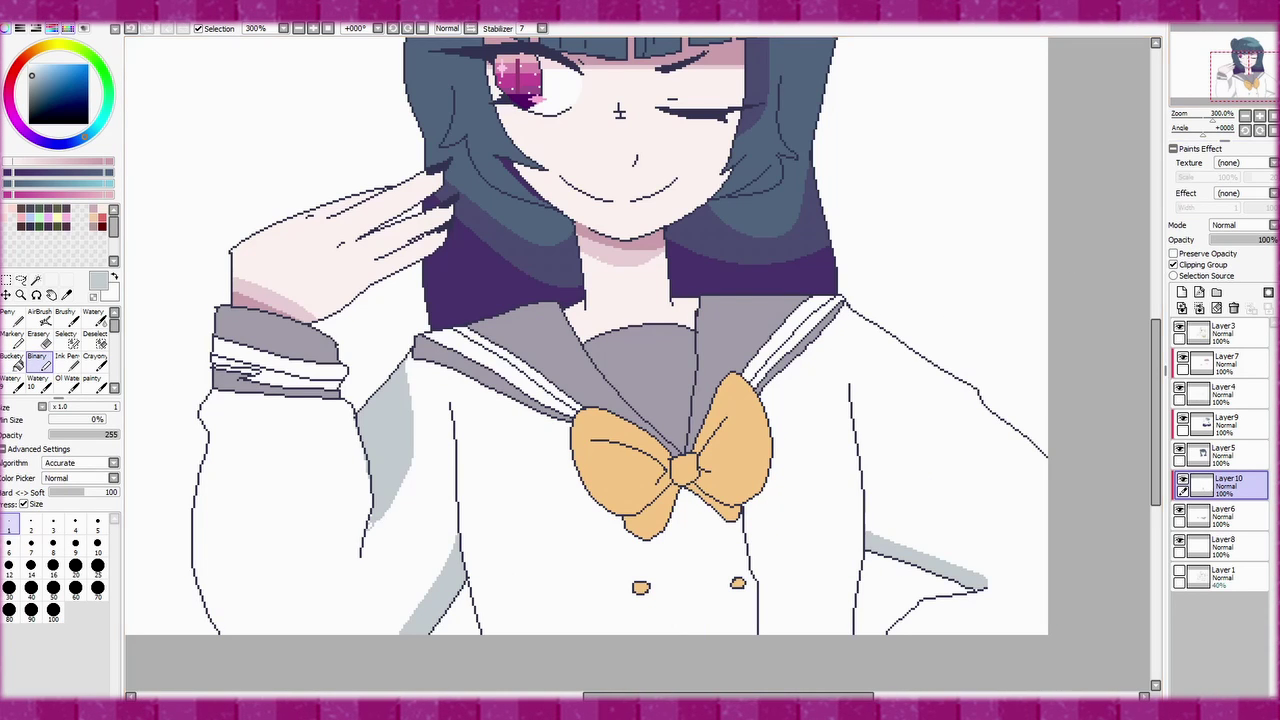
- Add a new clipped layer above Layer7 and paint a round salmon-pink blush on each cheek
{"action": "scroll", "coordinate": [619, 112], "scroll_direction": "up", "scroll_amount": 2}
{"action": "scroll", "coordinate": [619, 112], "scroll_direction": "up", "scroll_amount": 2}
{"action": "key", "text": "ctrl+shift+n"}
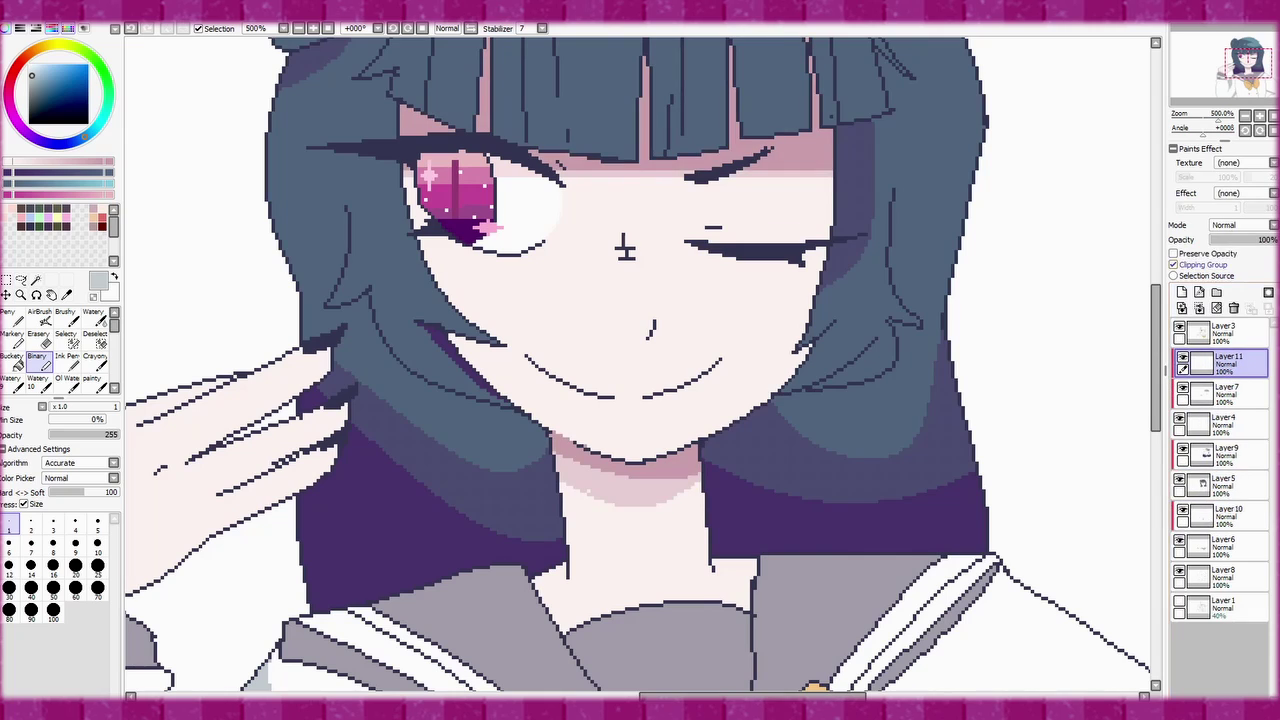
{"action": "left_click", "coordinate": [93, 213]}
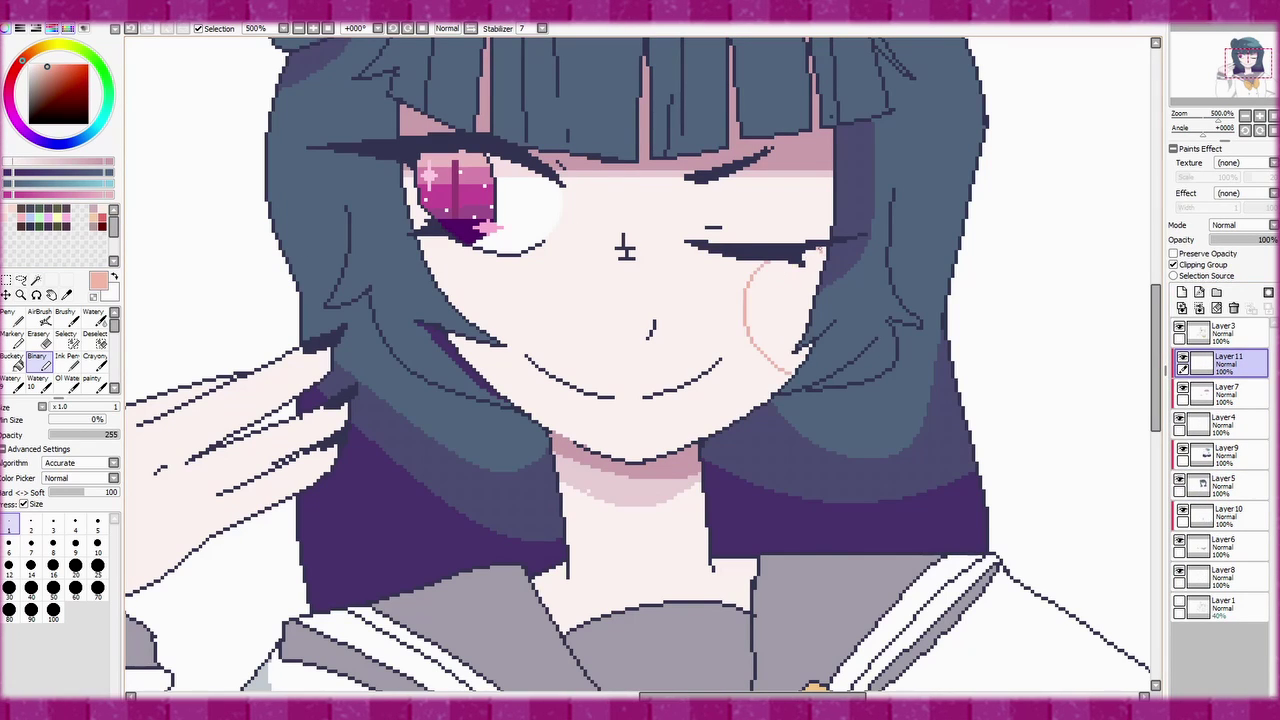
{"action": "left_click", "coordinate": [775, 310]}
{"action": "left_click", "coordinate": [475, 295]}
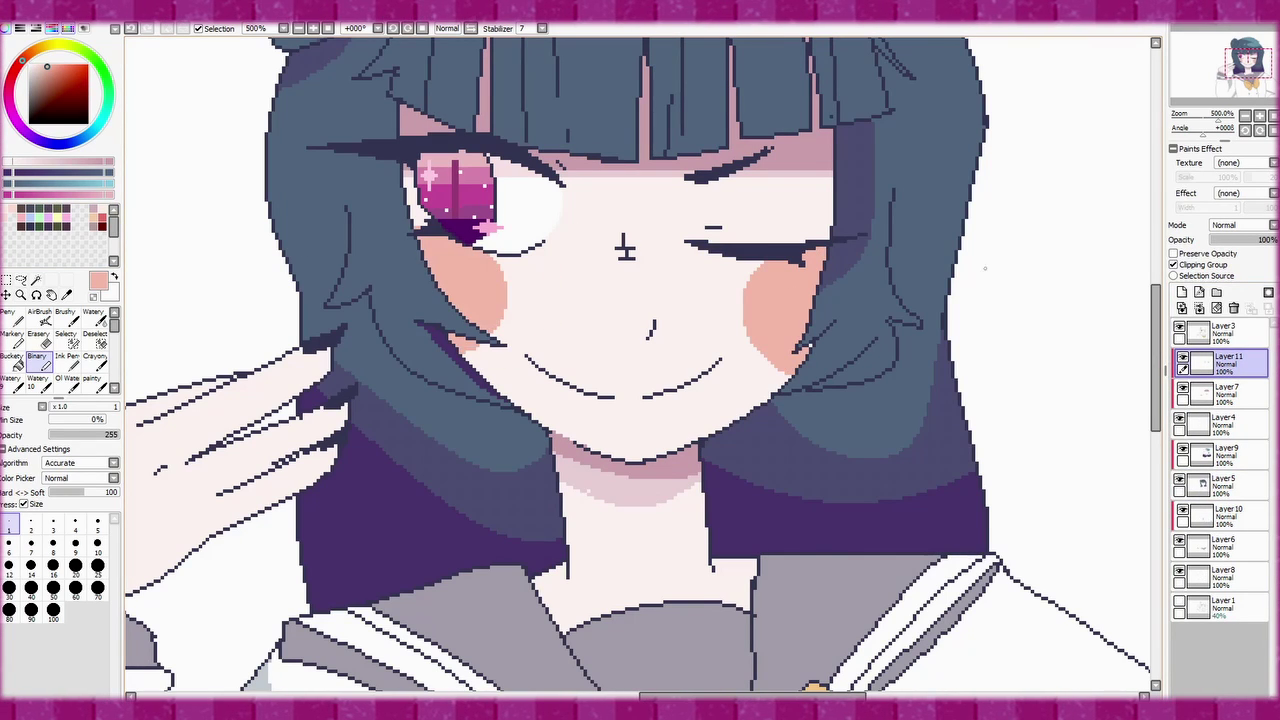
- Lasso the blush under the winking eye on Layer11 and shift it slightly outward toward the hair
{"action": "left_click", "coordinate": [1222, 425]}
{"action": "key", "text": "ctrl+minus"}
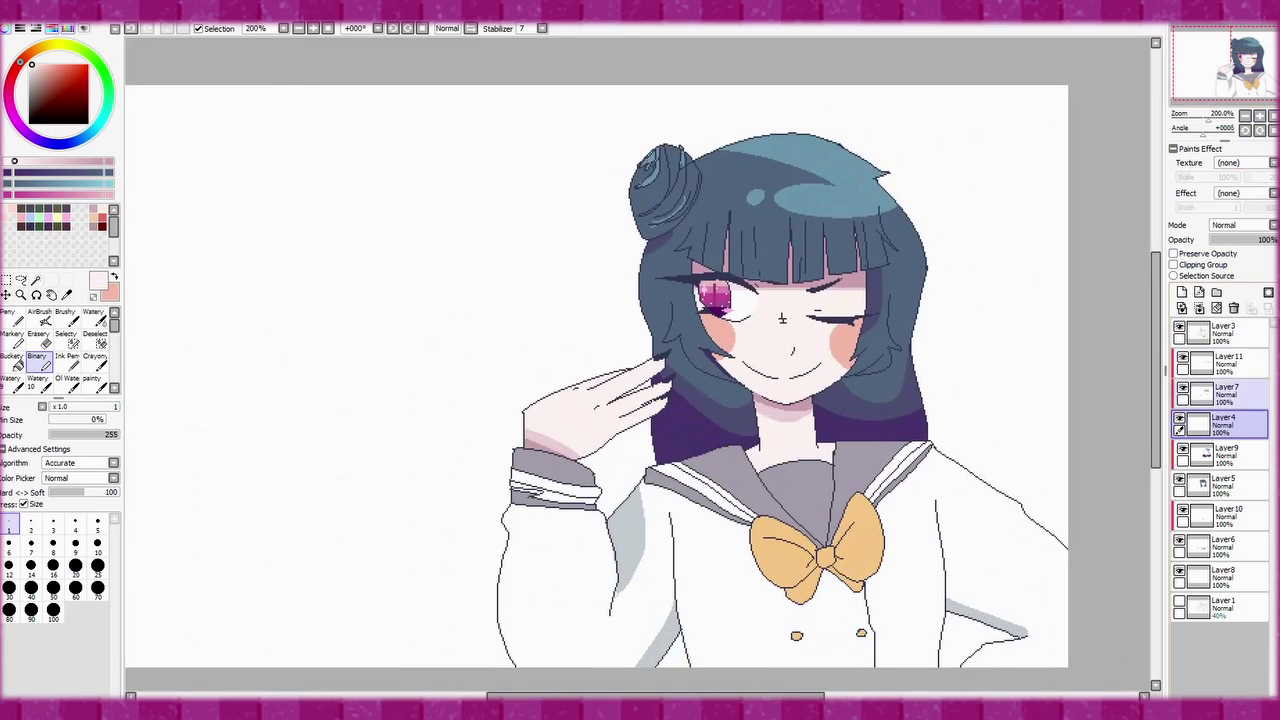
{"action": "left_click", "coordinate": [1228, 362]}
{"action": "left_click", "coordinate": [20, 280]}
{"action": "left_click_drag", "start_coordinate": [850, 322], "coordinate": [880, 370]}
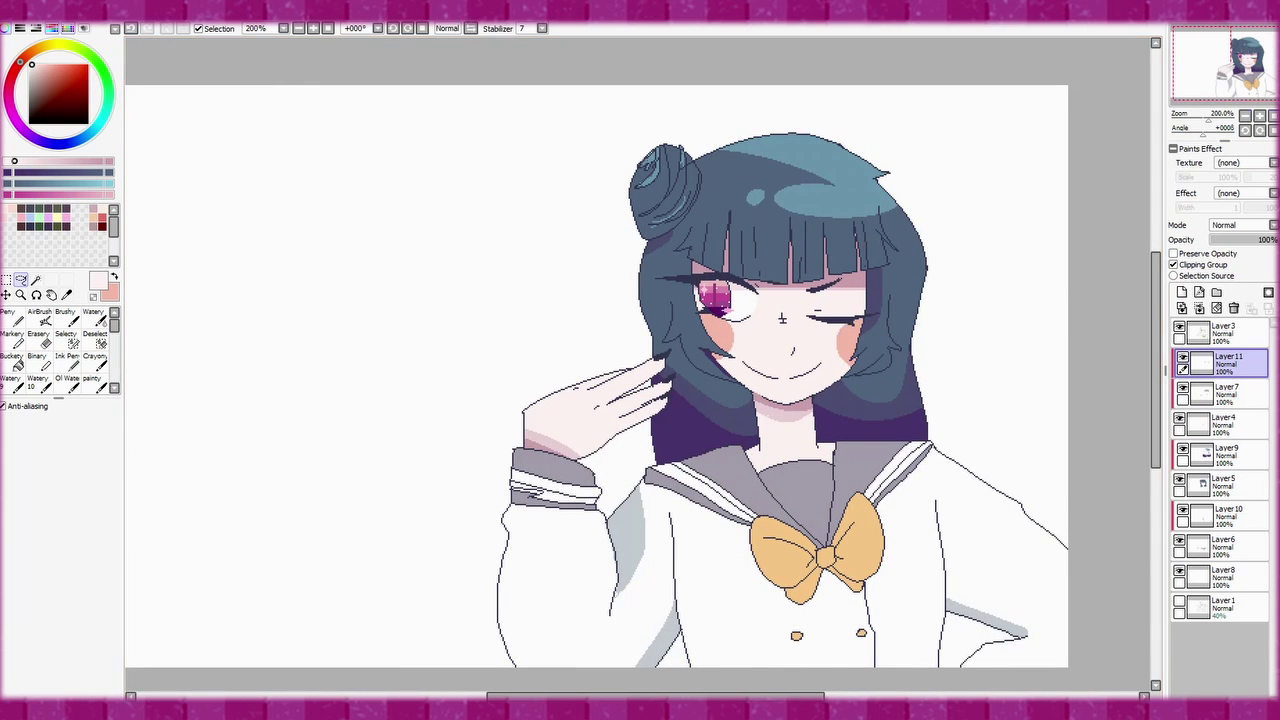
- Duplicate the hair shading of Layer9, hide the original, and blend the lower hair shadows smoothly with the painty brush at size 25
{"action": "key", "text": "ctrl+plus"}
{"action": "left_click", "coordinate": [1222, 452]}
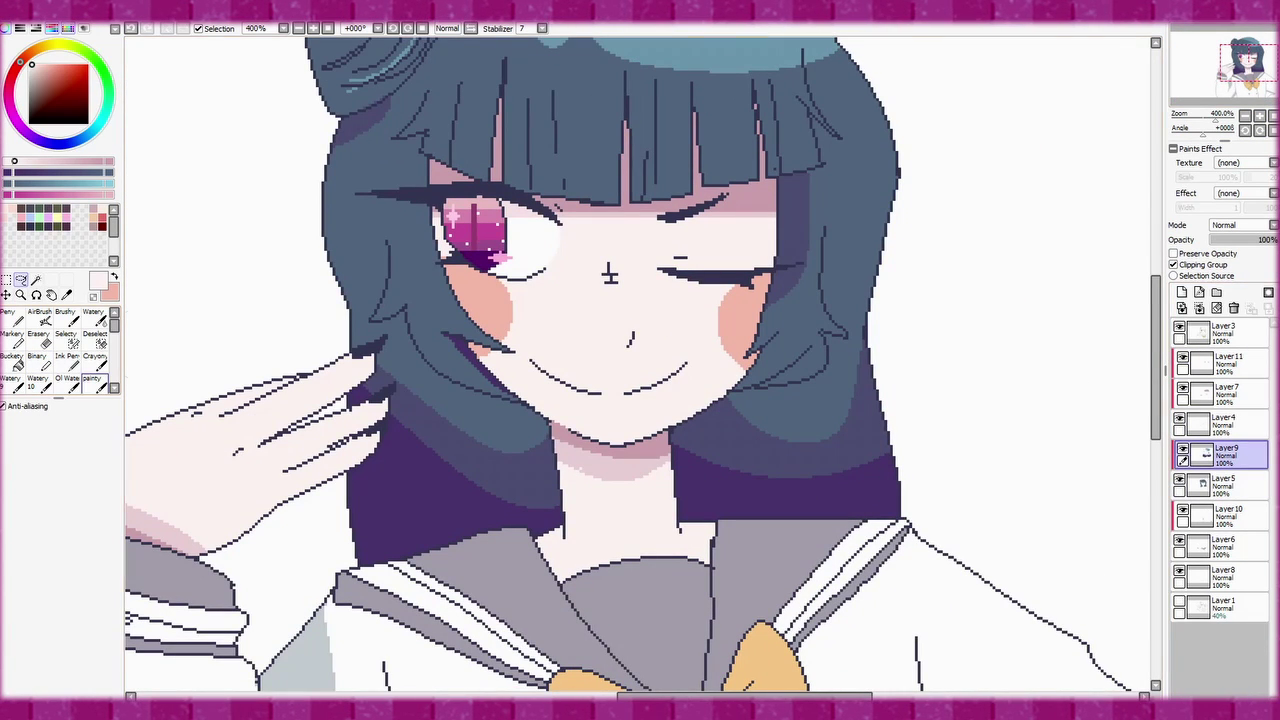
{"action": "key", "text": "b"}
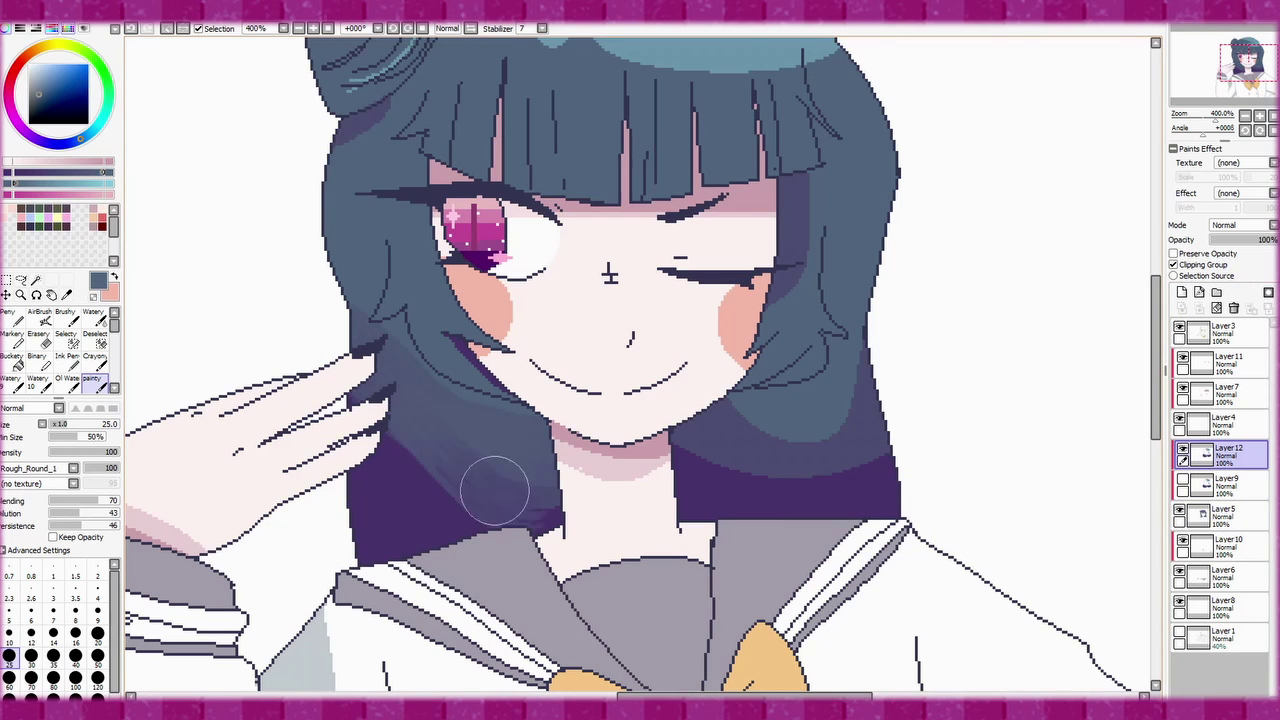
{"action": "mouse_move", "coordinate": [494, 488]}
{"action": "left_mouse_down"}
{"action": "mouse_move", "coordinate": [389, 482]}
{"action": "mouse_move", "coordinate": [340, 346]}
{"action": "mouse_move", "coordinate": [516, 401]}
{"action": "mouse_move", "coordinate": [561, 395]}
{"action": "mouse_move", "coordinate": [493, 434]}
{"action": "mouse_move", "coordinate": [545, 463]}
{"action": "mouse_move", "coordinate": [388, 468]}
{"action": "left_mouse_up"}
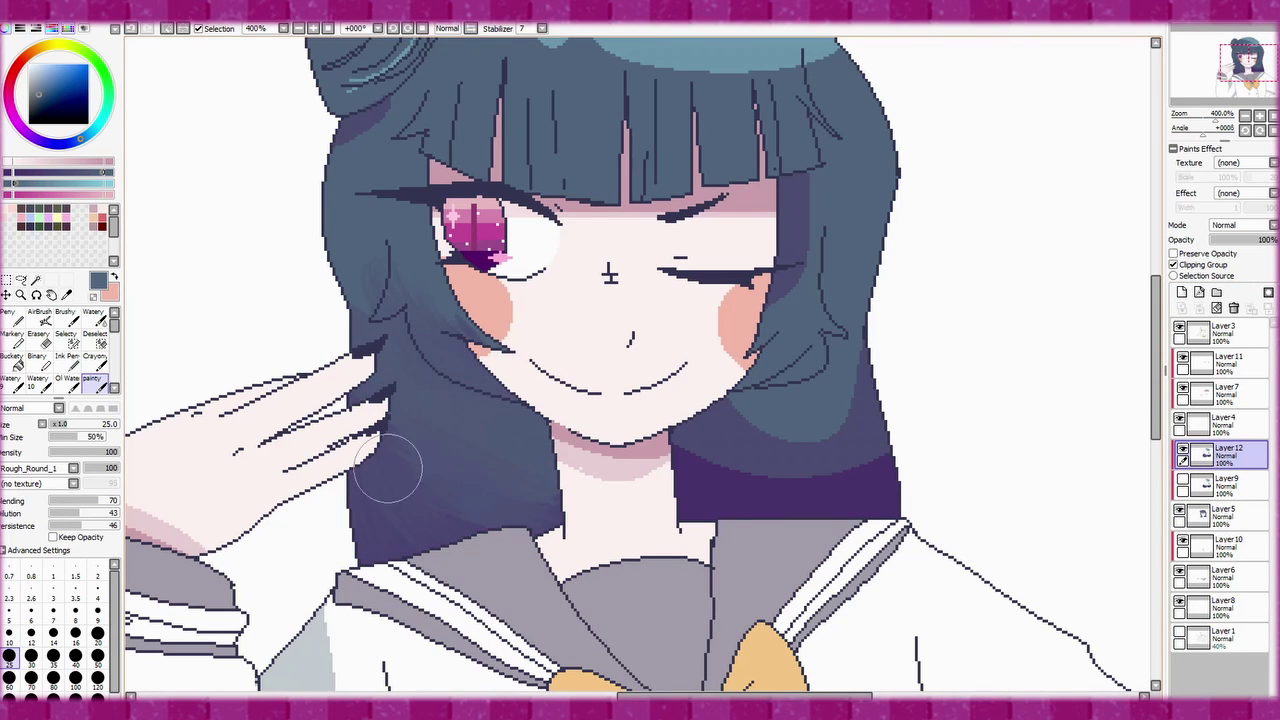
{"action": "left_click_drag", "start_coordinate": [700, 480], "coordinate": [737, 412]}
{"action": "left_click_drag", "start_coordinate": [760, 500], "coordinate": [849, 489]}
{"action": "left_click_drag", "start_coordinate": [892, 268], "coordinate": [914, 343]}
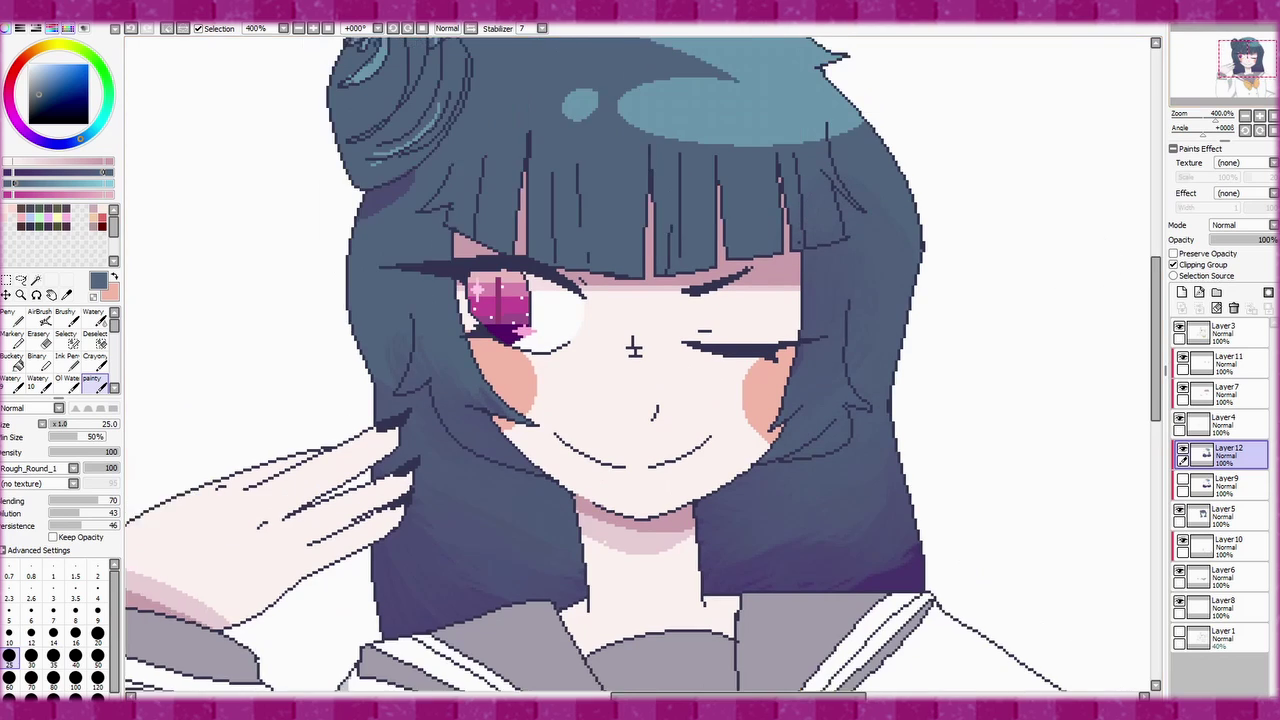
- Blend the teal highlights of the hair bun into its base color, refining between the strands at brush size 8
{"action": "left_click_drag", "start_coordinate": [438, 119], "coordinate": [378, 218]}
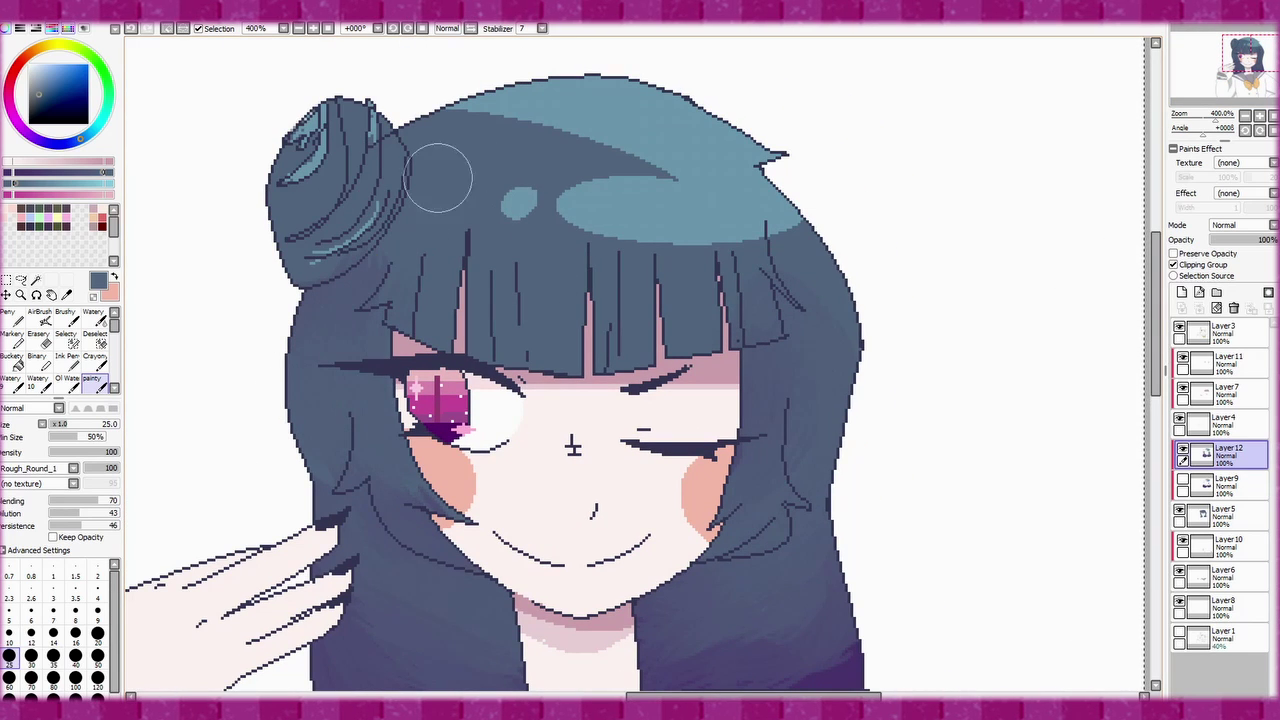
{"action": "mouse_move", "coordinate": [438, 177]}
{"action": "left_mouse_down"}
{"action": "mouse_move", "coordinate": [324, 107]}
{"action": "mouse_move", "coordinate": [358, 144]}
{"action": "mouse_move", "coordinate": [348, 196]}
{"action": "mouse_move", "coordinate": [266, 243]}
{"action": "left_mouse_up"}
{"action": "key", "text": "b"}
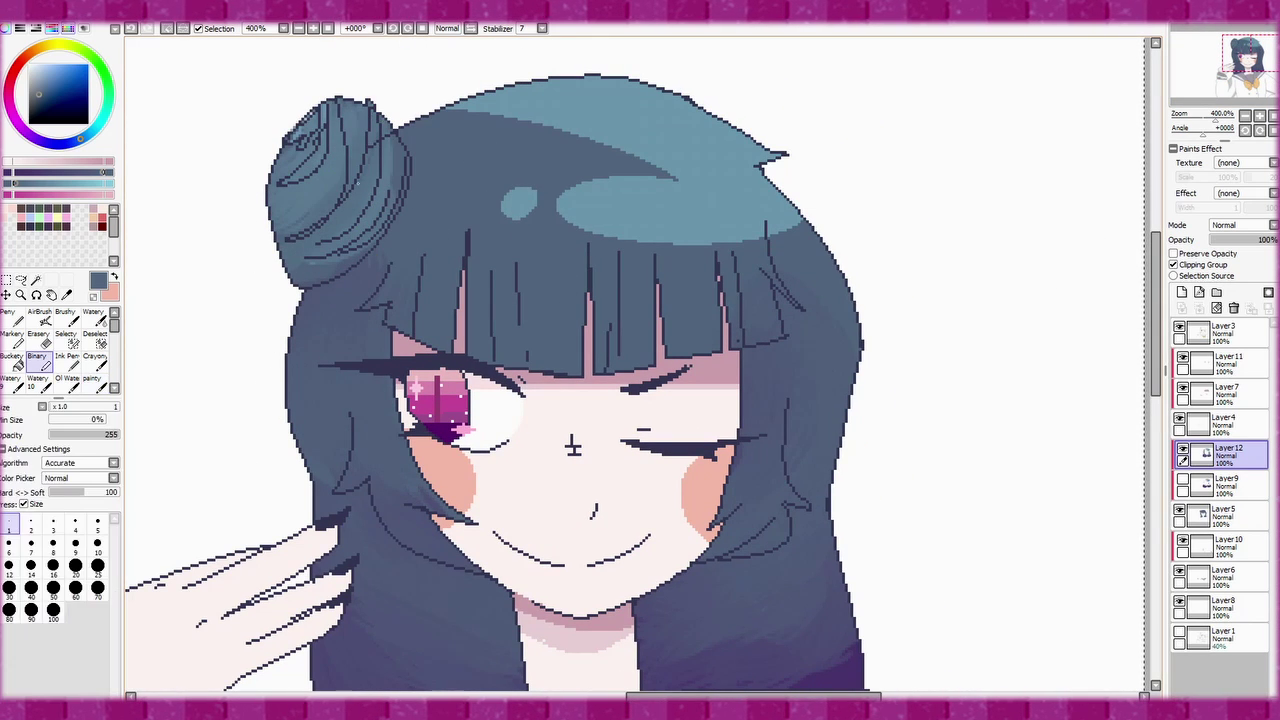
{"action": "key", "text": "b"}
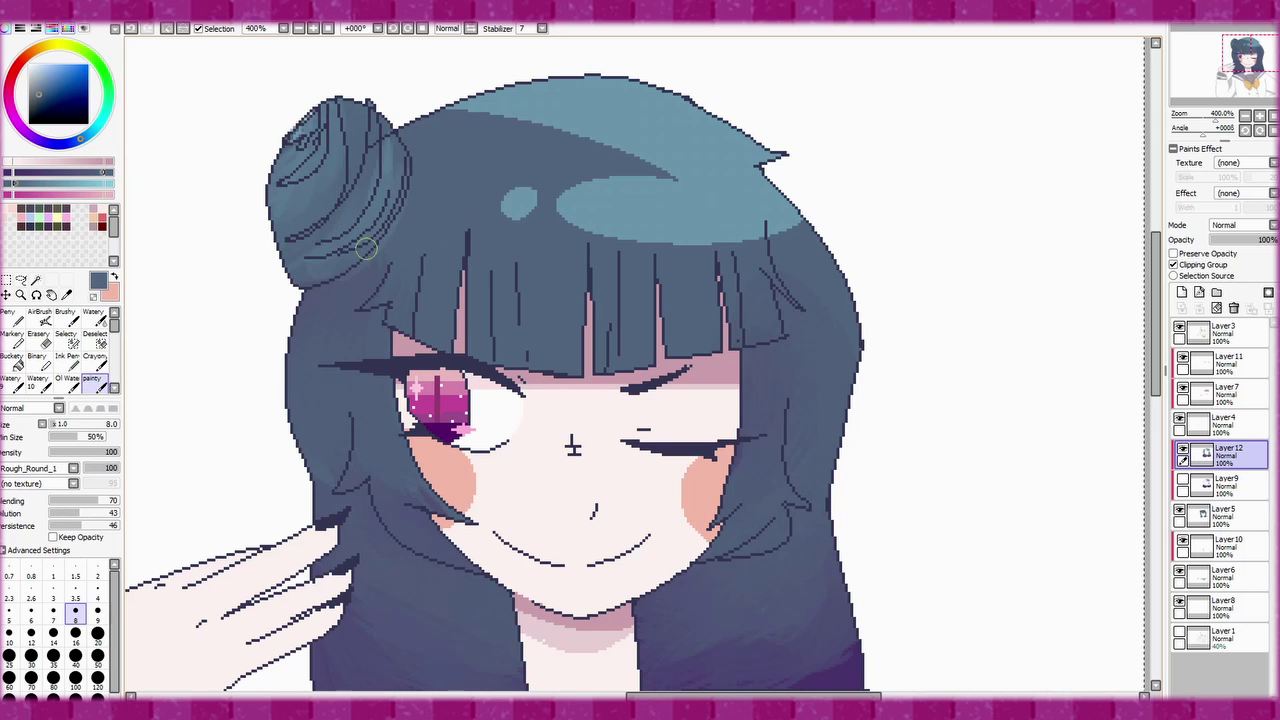
{"action": "key", "text": "n"}
{"action": "key", "text": "b"}
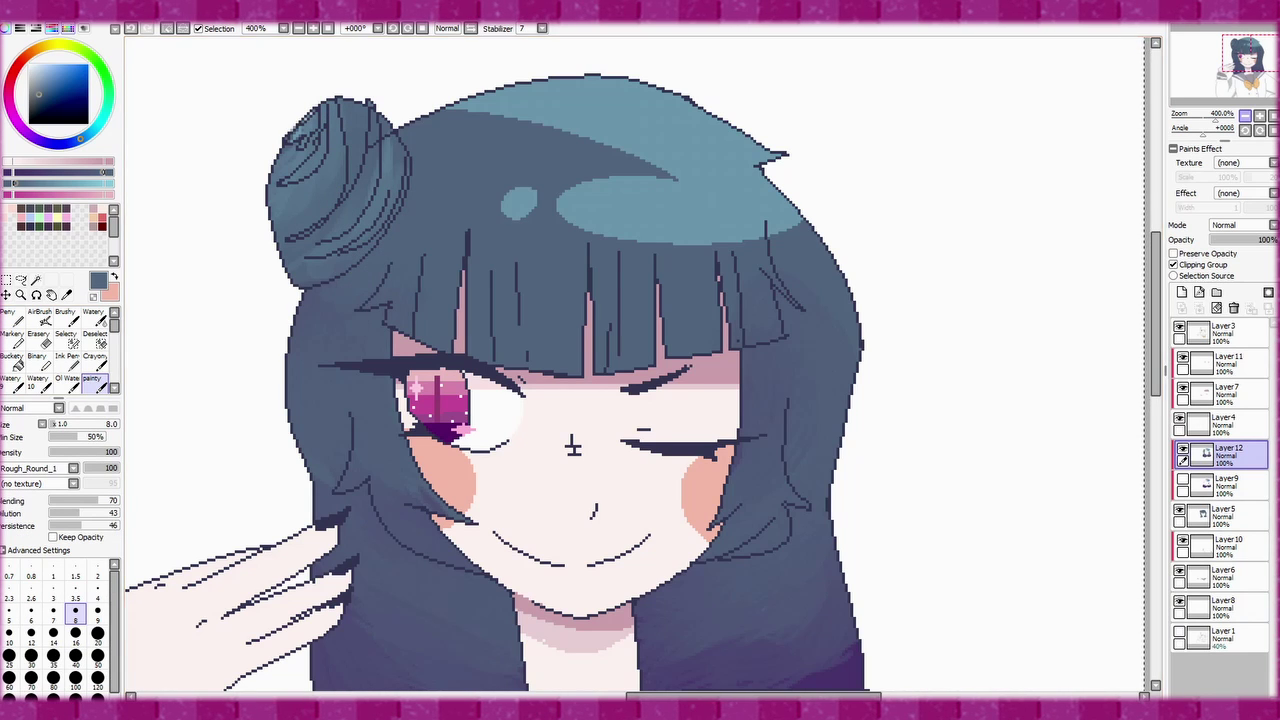
- Blend the teal highlights on the crown of the head smoothly into the surrounding hair with a larger brush
{"action": "scroll", "coordinate": [456, 302], "scroll_direction": "down", "scroll_amount": 2}
{"action": "scroll", "coordinate": [730, 487], "scroll_direction": "up", "scroll_amount": 1}
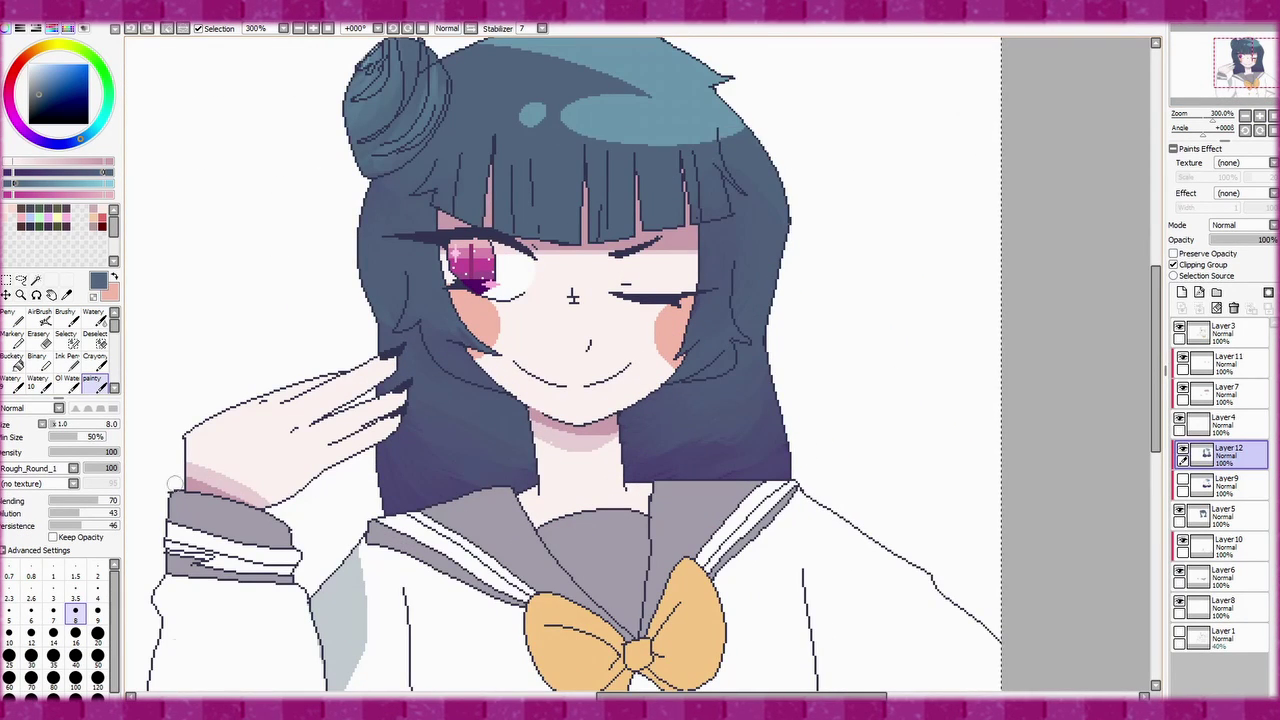
{"action": "left_click", "coordinate": [97, 632]}
{"action": "scroll", "coordinate": [986, 114], "scroll_direction": "up", "scroll_amount": 2}
{"action": "mouse_move", "coordinate": [541, 168]}
{"action": "left_mouse_down"}
{"action": "mouse_move", "coordinate": [640, 261]}
{"action": "mouse_move", "coordinate": [563, 282]}
{"action": "mouse_move", "coordinate": [576, 218]}
{"action": "mouse_move", "coordinate": [716, 205]}
{"action": "left_mouse_up"}
{"action": "mouse_move", "coordinate": [520, 190]}
{"action": "left_mouse_down"}
{"action": "mouse_move", "coordinate": [720, 280]}
{"action": "mouse_move", "coordinate": [580, 210]}
{"action": "mouse_move", "coordinate": [716, 219]}
{"action": "left_mouse_up"}
- Repaint a large rounded highlight and a small oval beside it on the crown in lighter teal, using the pen at size 8
{"action": "left_click", "coordinate": [700, 200], "text": "alt"}
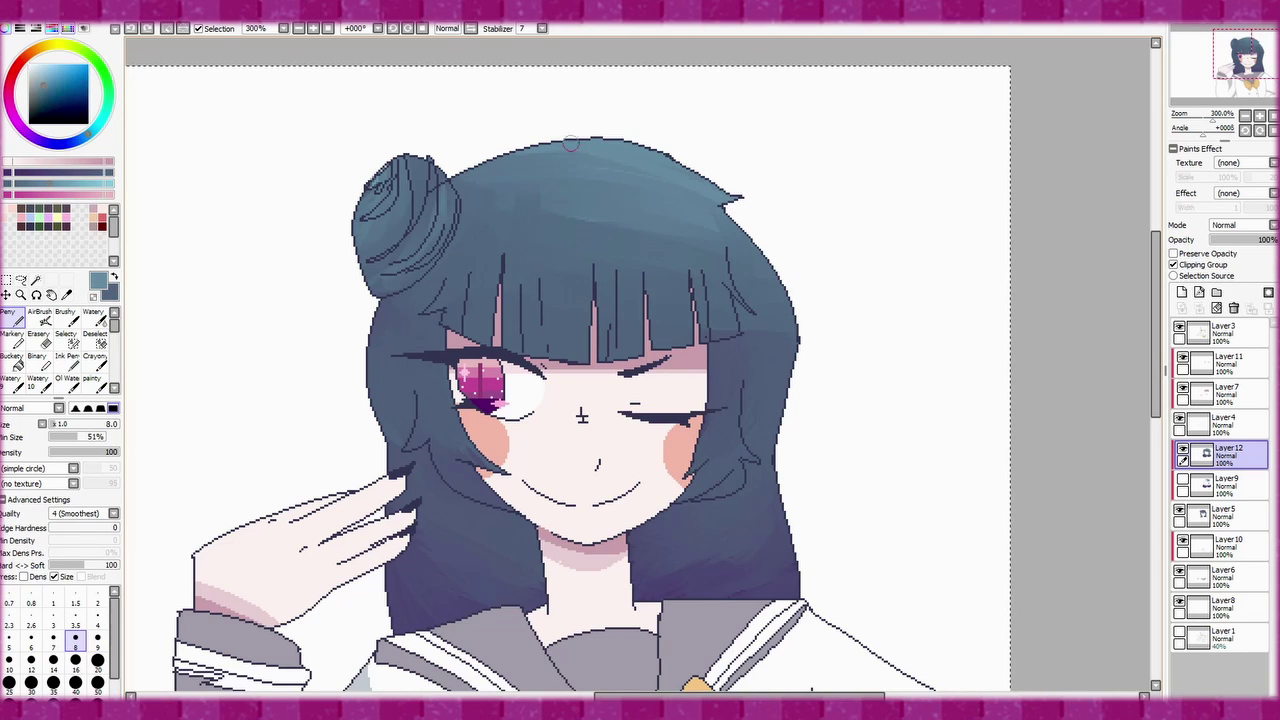
{"action": "left_click_drag", "start_coordinate": [640, 210], "coordinate": [705, 230]}
{"action": "key", "text": "n"}
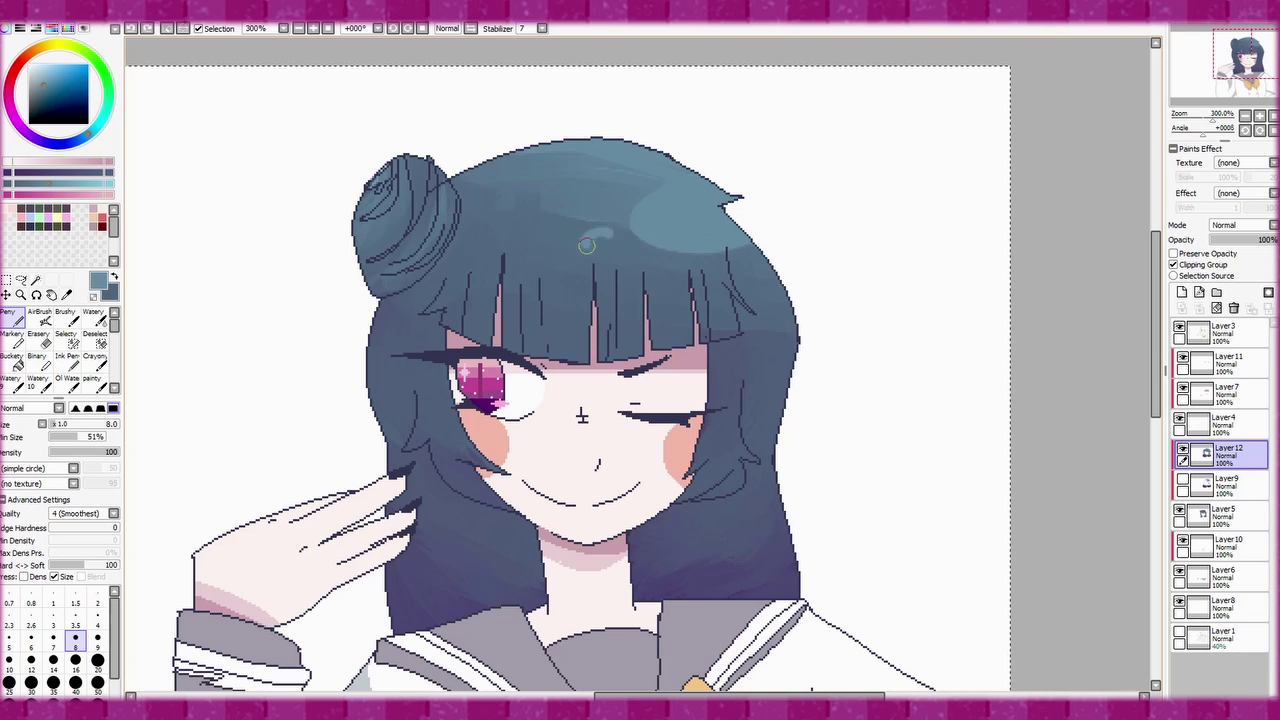
- Merge the blended hair layer, Layer12, with the original hair shading on Layer9
{"action": "scroll", "coordinate": [587, 245], "scroll_direction": "down", "scroll_amount": 2}
{"action": "scroll", "coordinate": [587, 245], "scroll_direction": "up", "scroll_amount": 2}
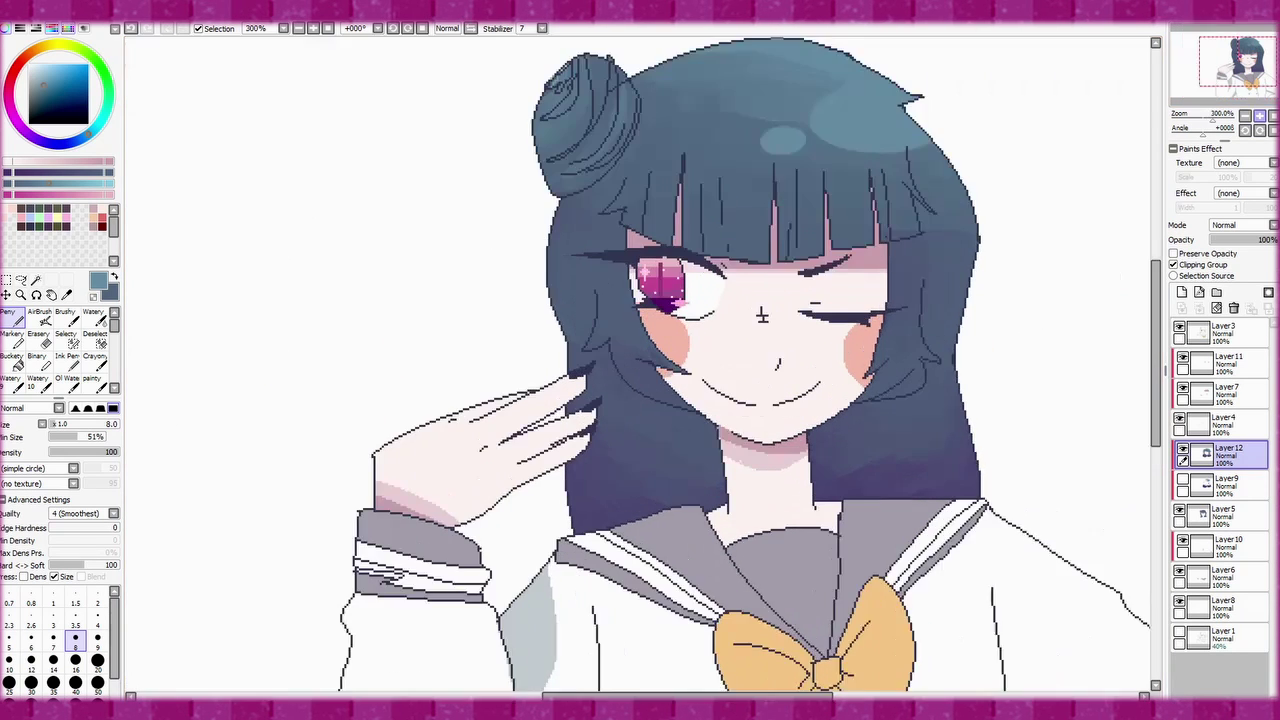
{"action": "left_click_drag", "start_coordinate": [762, 316], "coordinate": [624, 316]}
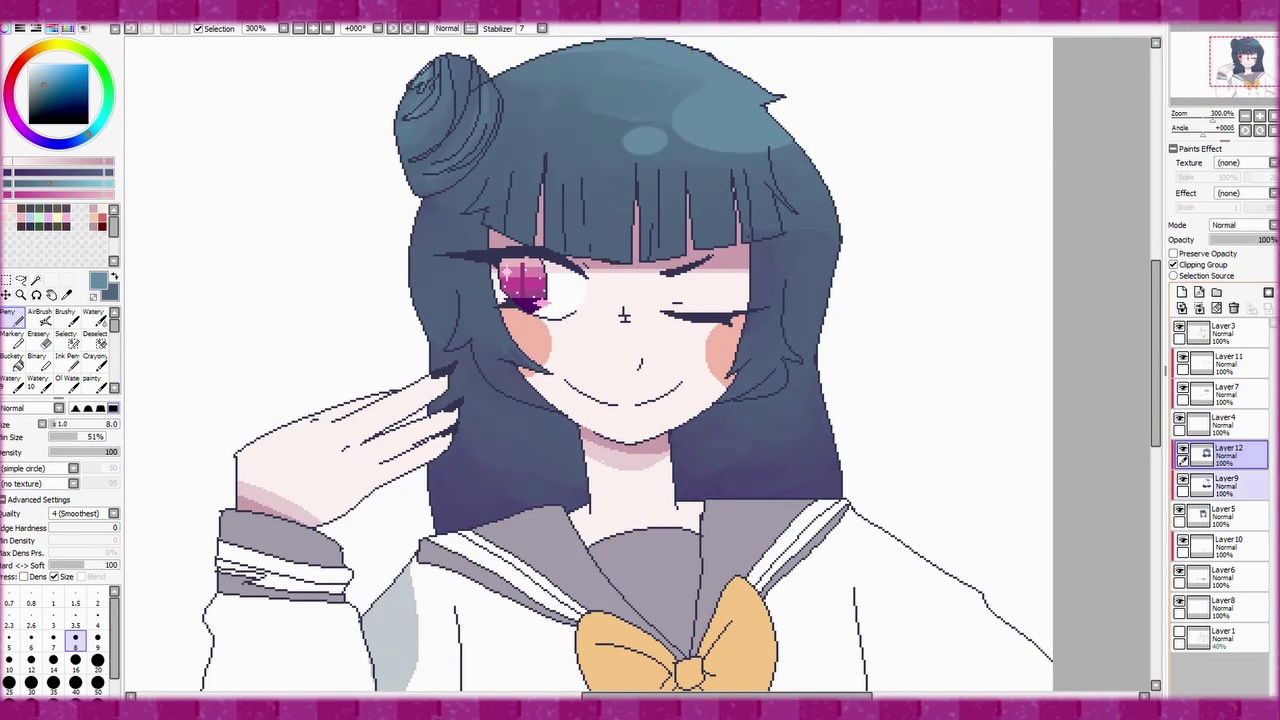
{"action": "key", "text": "ctrl+e"}
- Blend the forehead, neck and wrist shadows on Layer7 into the sampled skin color with the painty brush at size 20
{"action": "key", "text": "Up"}
{"action": "key", "text": "Up"}
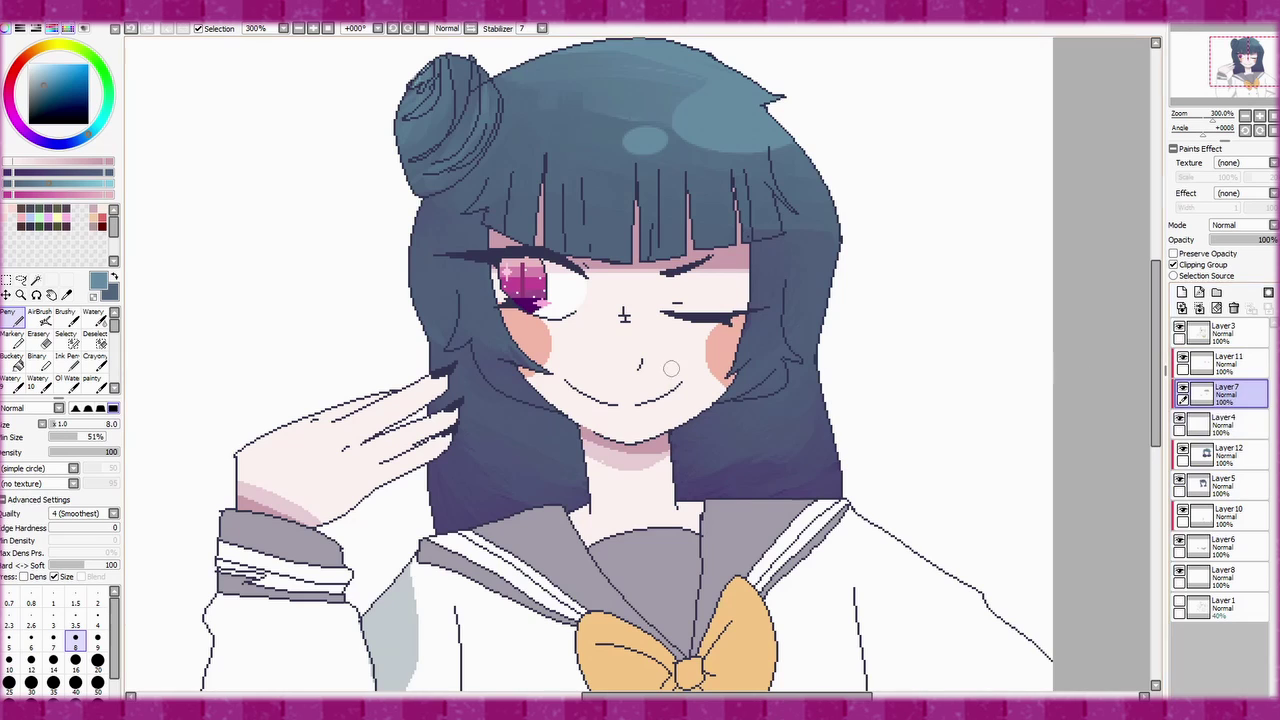
{"action": "left_click", "coordinate": [671, 369], "text": "alt"}
{"action": "key", "text": "b"}
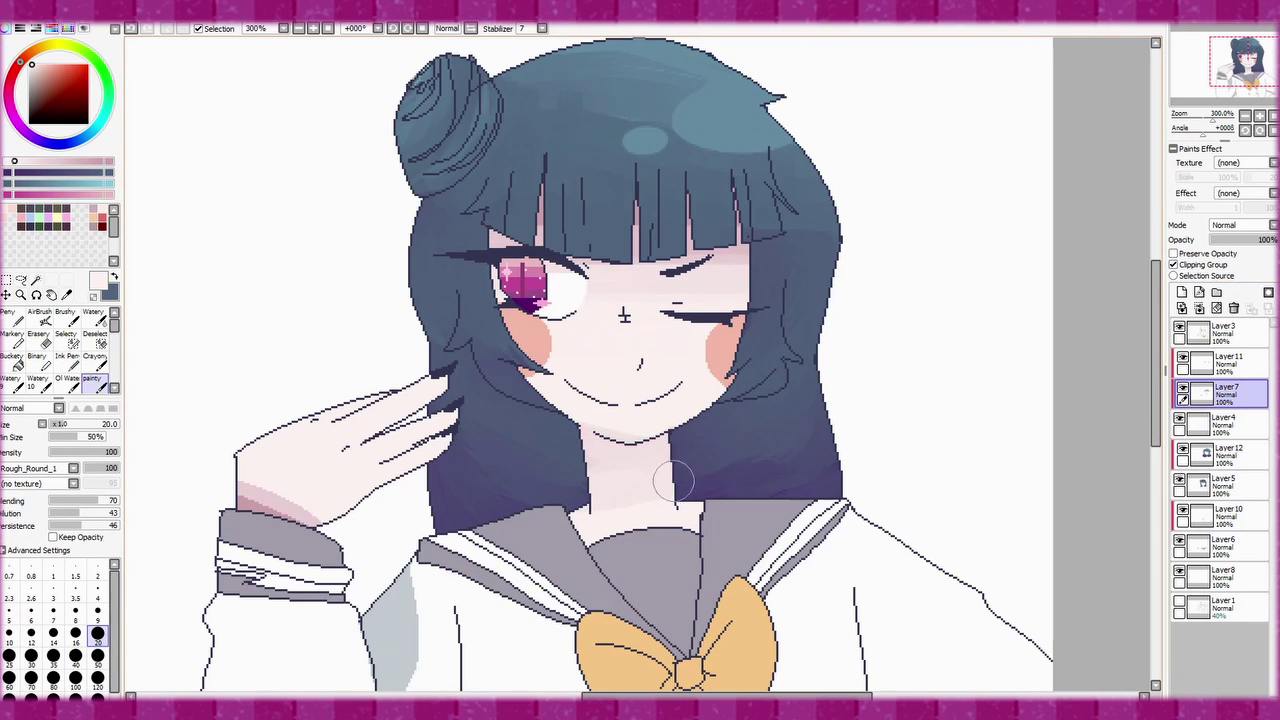
{"action": "key", "text": "e"}
{"action": "key", "text": "b"}
{"action": "left_click_drag", "start_coordinate": [250, 490], "coordinate": [357, 549]}
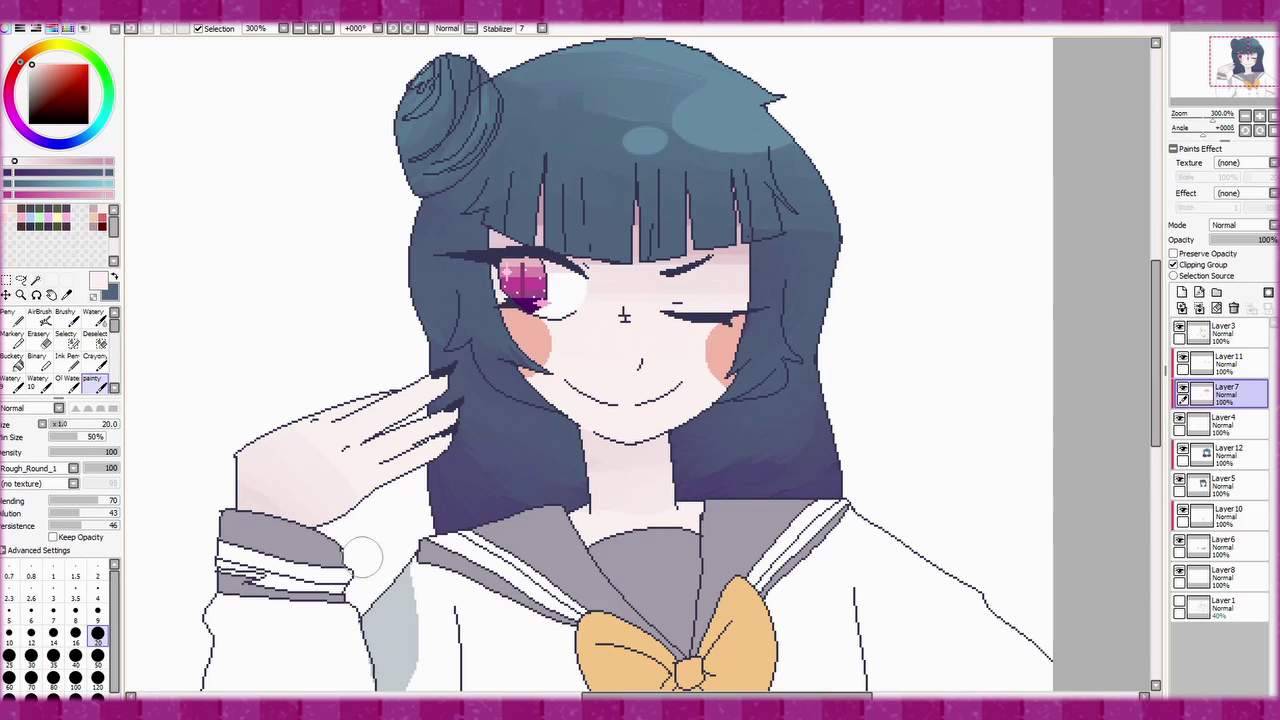
- Soften both cheek blushes on Layer11 by blending them into the skin and reworking them with a pale pink
{"action": "scroll", "coordinate": [1074, 243], "scroll_direction": "down", "scroll_amount": 1}
{"action": "left_click", "coordinate": [1225, 362]}
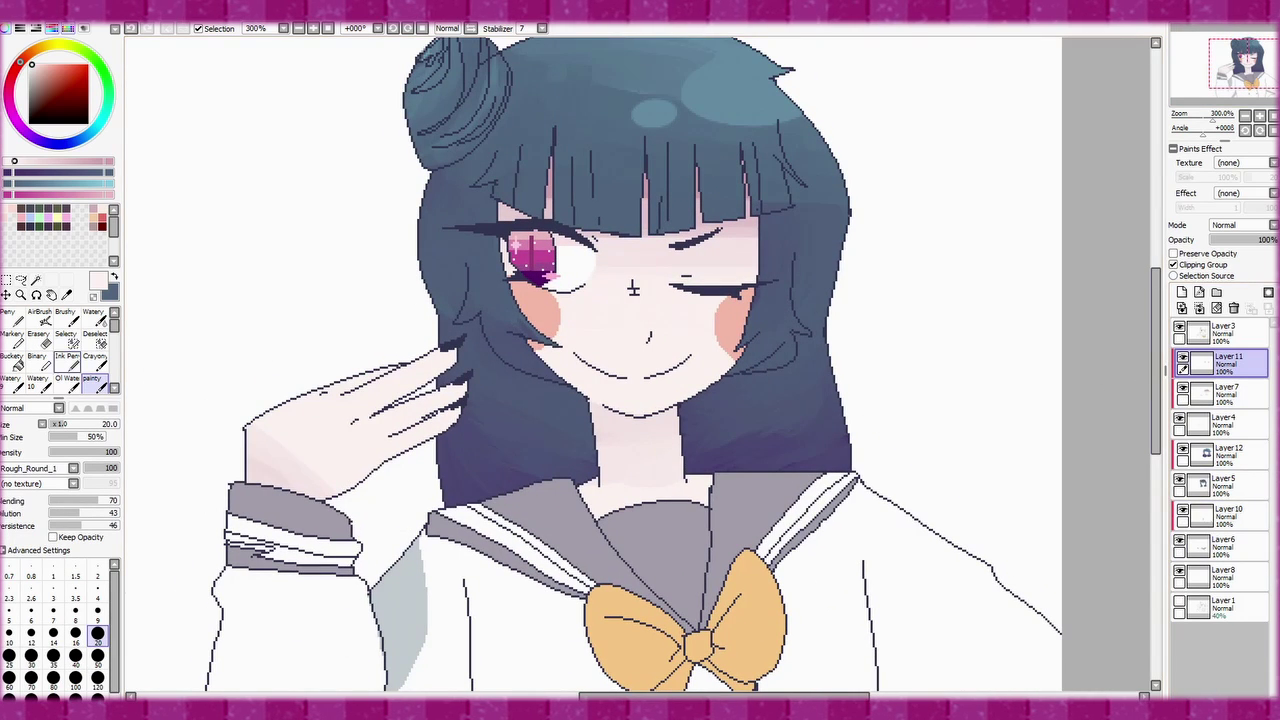
{"action": "mouse_move", "coordinate": [763, 287]}
{"action": "left_mouse_down"}
{"action": "mouse_move", "coordinate": [716, 306]}
{"action": "mouse_move", "coordinate": [738, 330]}
{"action": "left_mouse_up"}
{"action": "key", "text": "n"}
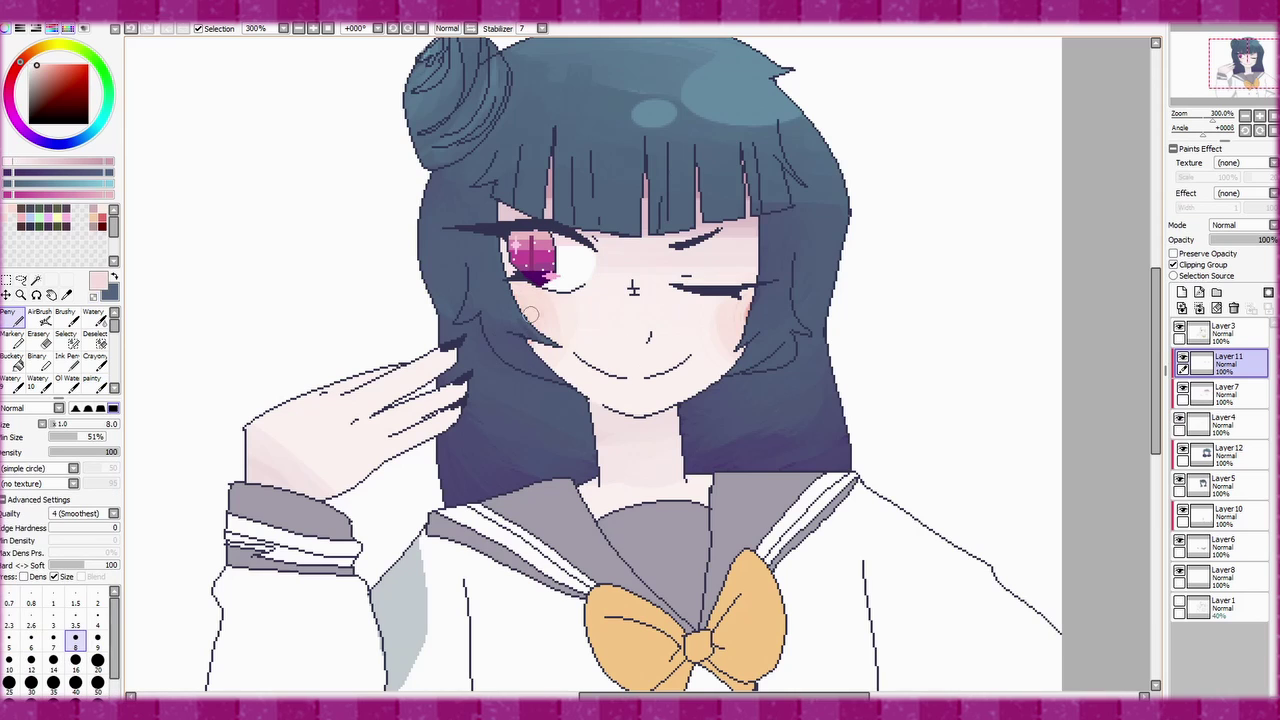
{"action": "key", "text": "b"}
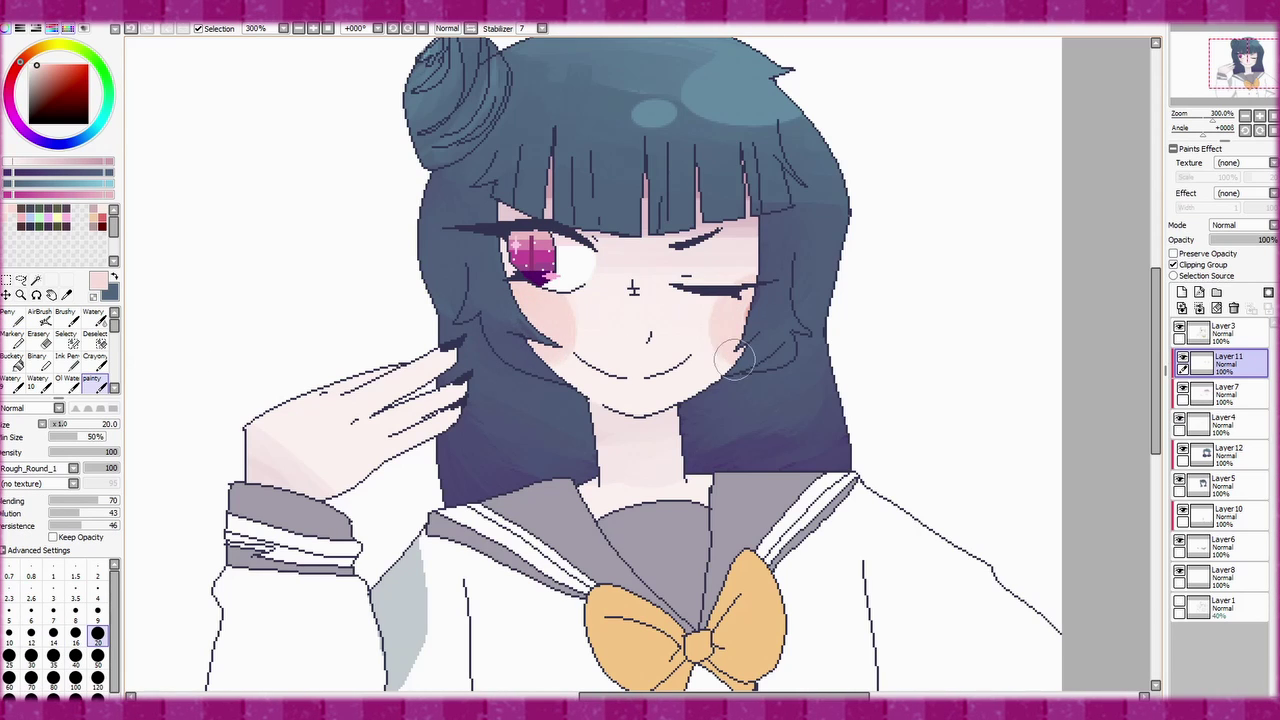
{"action": "left_click_drag", "start_coordinate": [558, 352], "coordinate": [563, 304]}
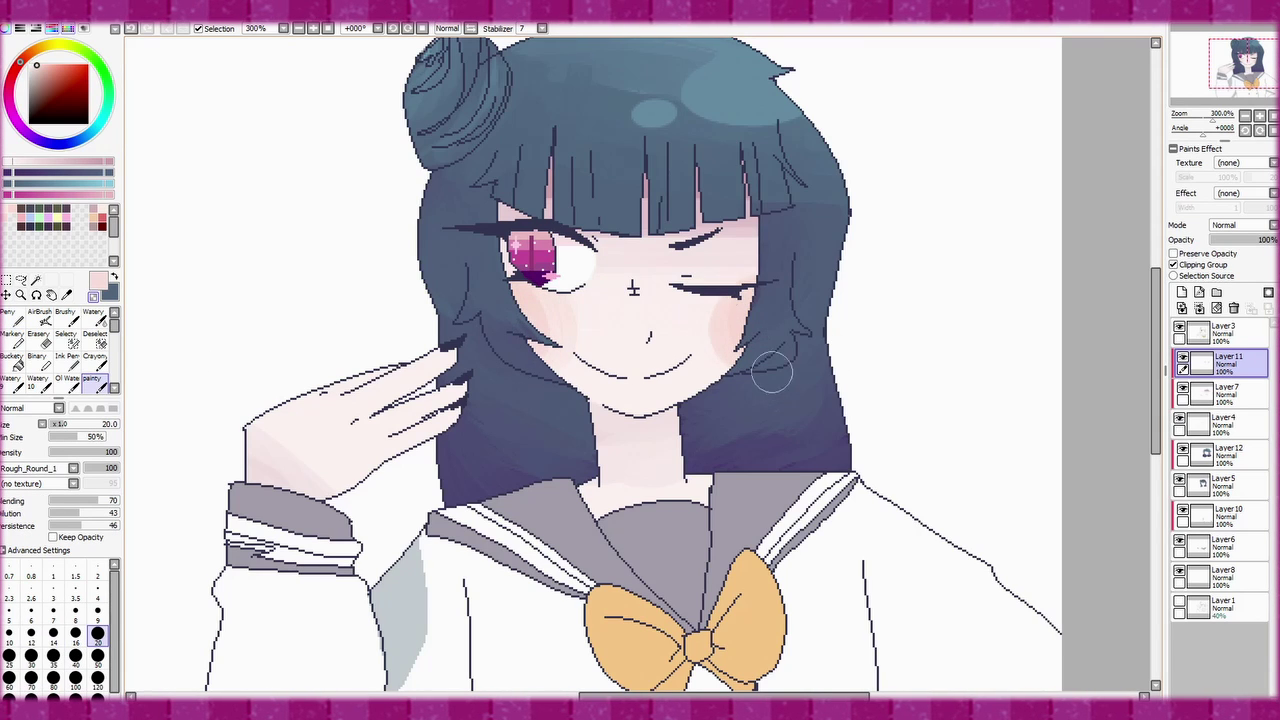
- Blend the blue-gray shadow beside the raised arm's sleeve on Layer10 into the white blouse
{"action": "scroll", "coordinate": [640, 360], "scroll_direction": "down", "scroll_amount": 5}
{"action": "scroll", "coordinate": [640, 360], "scroll_direction": "up", "scroll_amount": 5}
{"action": "left_click", "coordinate": [1222, 514]}
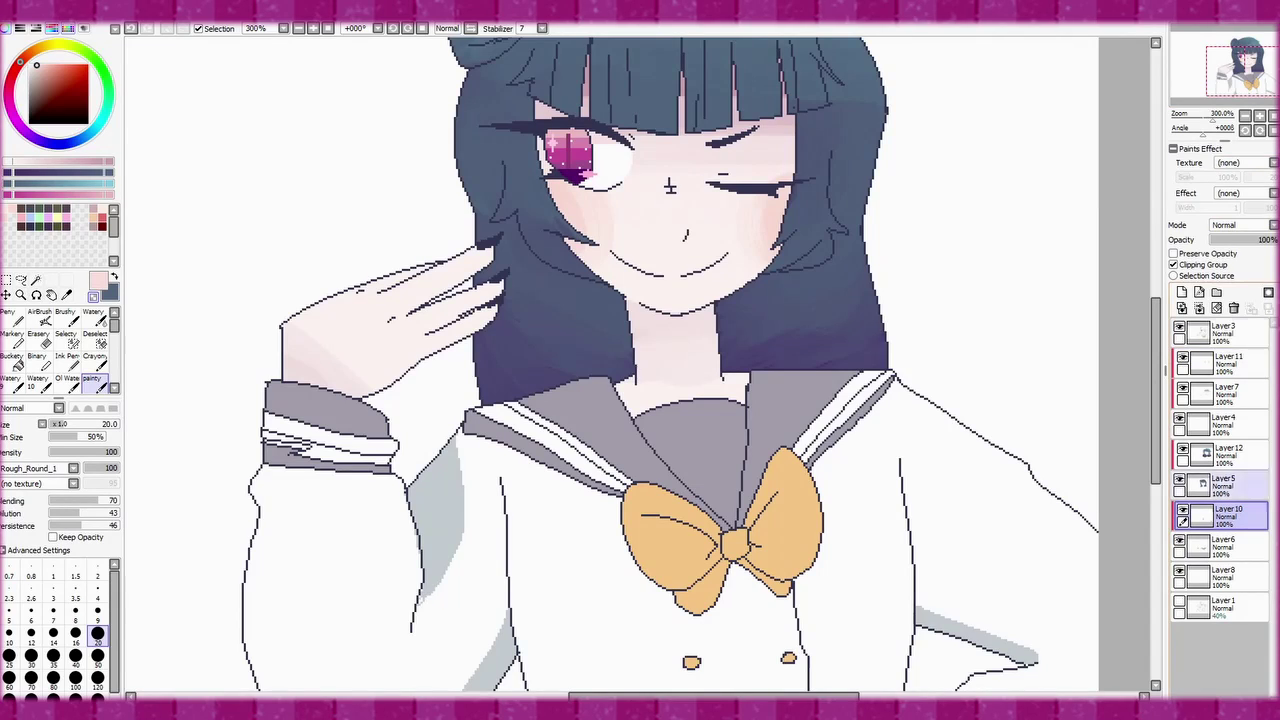
{"action": "mouse_move", "coordinate": [487, 540]}
{"action": "left_mouse_down"}
{"action": "mouse_move", "coordinate": [438, 500]}
{"action": "mouse_move", "coordinate": [469, 450]}
{"action": "mouse_move", "coordinate": [428, 637]}
{"action": "mouse_move", "coordinate": [481, 482]}
{"action": "left_mouse_up"}
{"action": "key", "text": "e"}
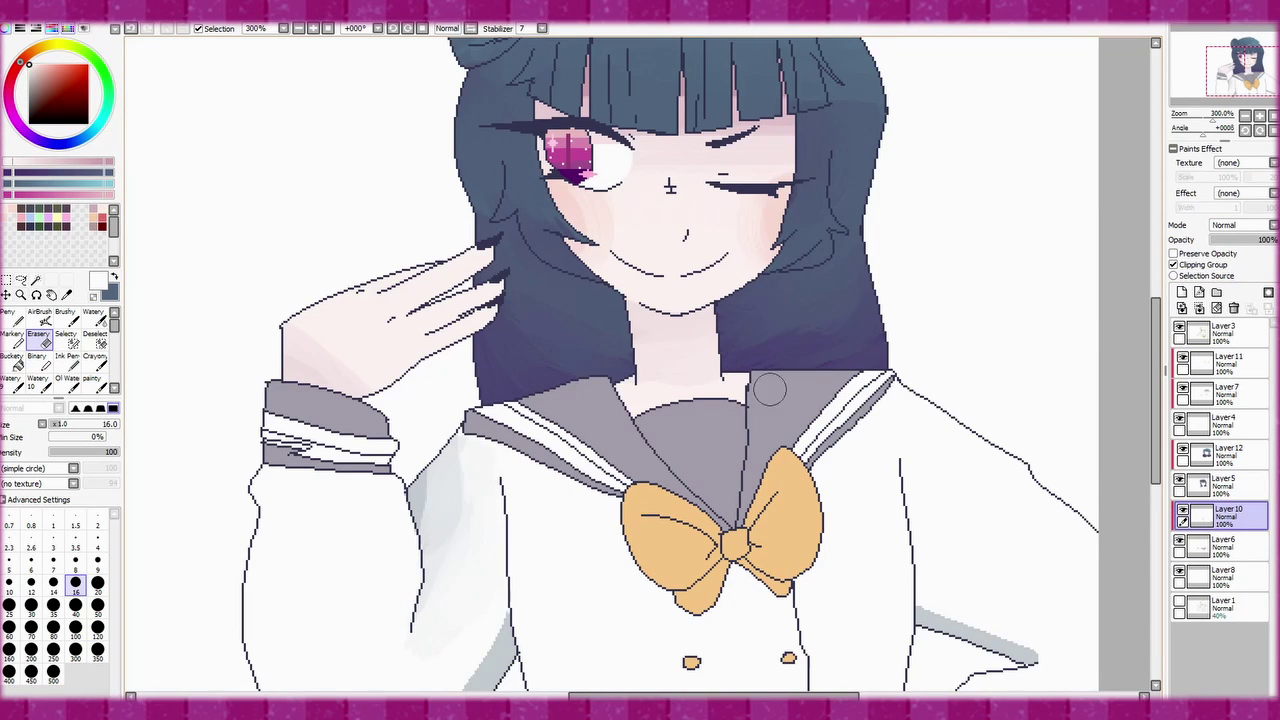
- Soften the lower shadow inside the raised arm's sleeve and the shadow on the other sleeve, blending and erasing the edges
{"action": "left_click_drag", "start_coordinate": [770, 388], "coordinate": [670, 278]}
{"action": "mouse_move", "coordinate": [400, 449]}
{"action": "left_mouse_down"}
{"action": "mouse_move", "coordinate": [335, 495]}
{"action": "mouse_move", "coordinate": [345, 335]}
{"action": "left_mouse_up"}
{"action": "key", "text": "e"}
{"action": "left_click_drag", "start_coordinate": [314, 486], "coordinate": [315, 590]}
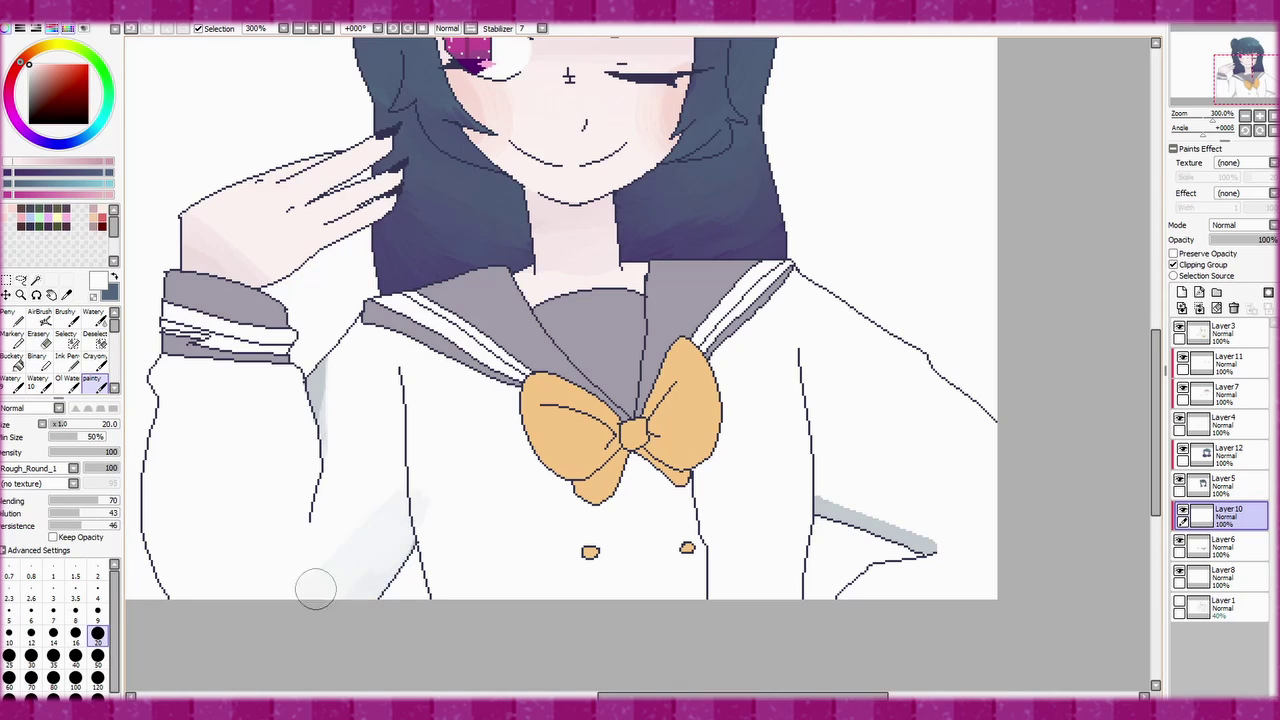
{"action": "key", "text": "e"}
{"action": "key", "text": "e"}
{"action": "key", "text": "e"}
{"action": "mouse_move", "coordinate": [903, 500]}
{"action": "left_mouse_down"}
{"action": "mouse_move", "coordinate": [820, 490]}
{"action": "mouse_move", "coordinate": [960, 550]}
{"action": "left_mouse_up"}
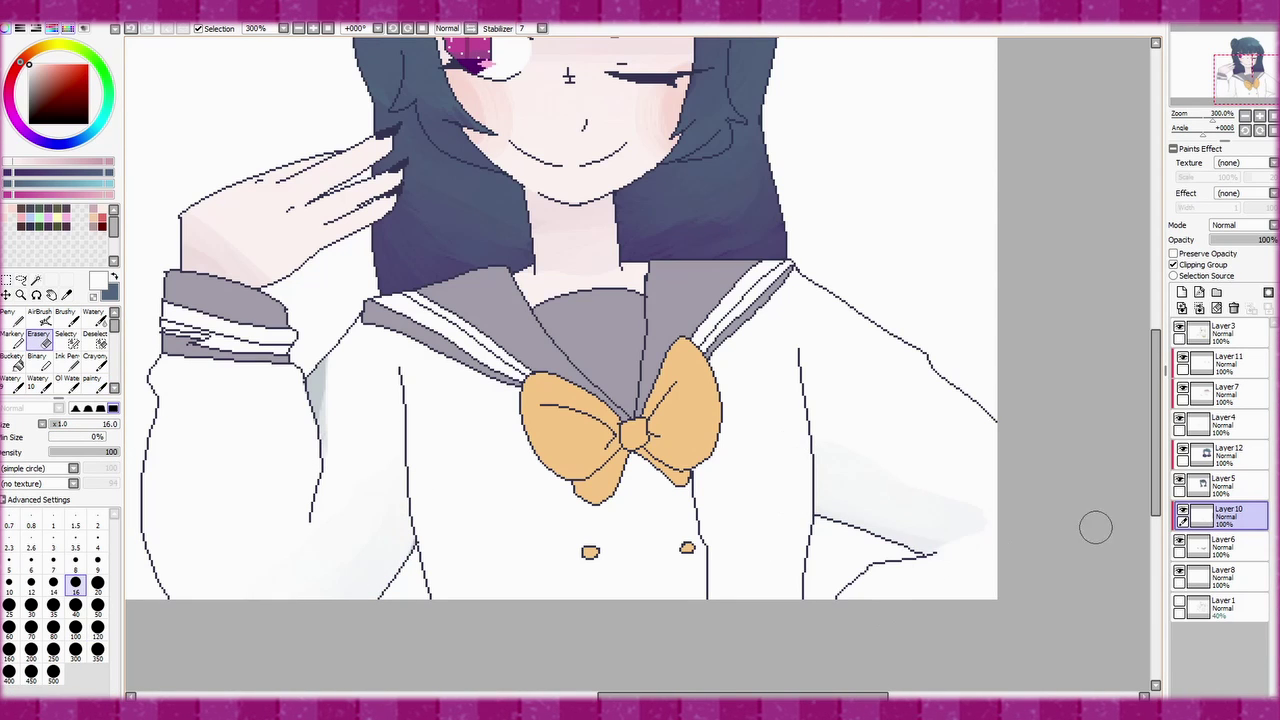
- Add a new layer clipped to Layer3 and recolor the eyelash lines dark purple and the nose and mouth lines muted magenta
{"action": "scroll", "coordinate": [569, 76], "scroll_direction": "down", "scroll_amount": 1}
{"action": "scroll", "coordinate": [729, 443], "scroll_direction": "up", "scroll_amount": 2}
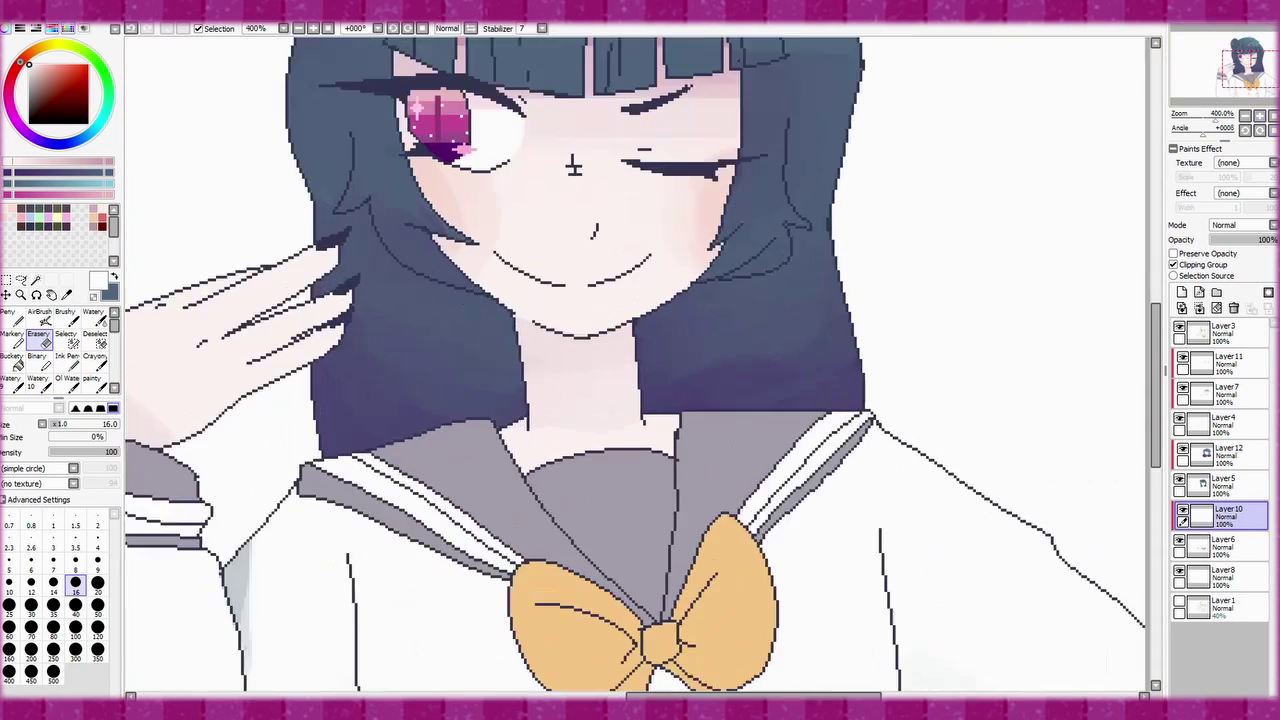
{"action": "key", "text": "ctrl+shift+n"}
{"action": "scroll", "coordinate": [684, 210], "scroll_direction": "up", "scroll_amount": 1}
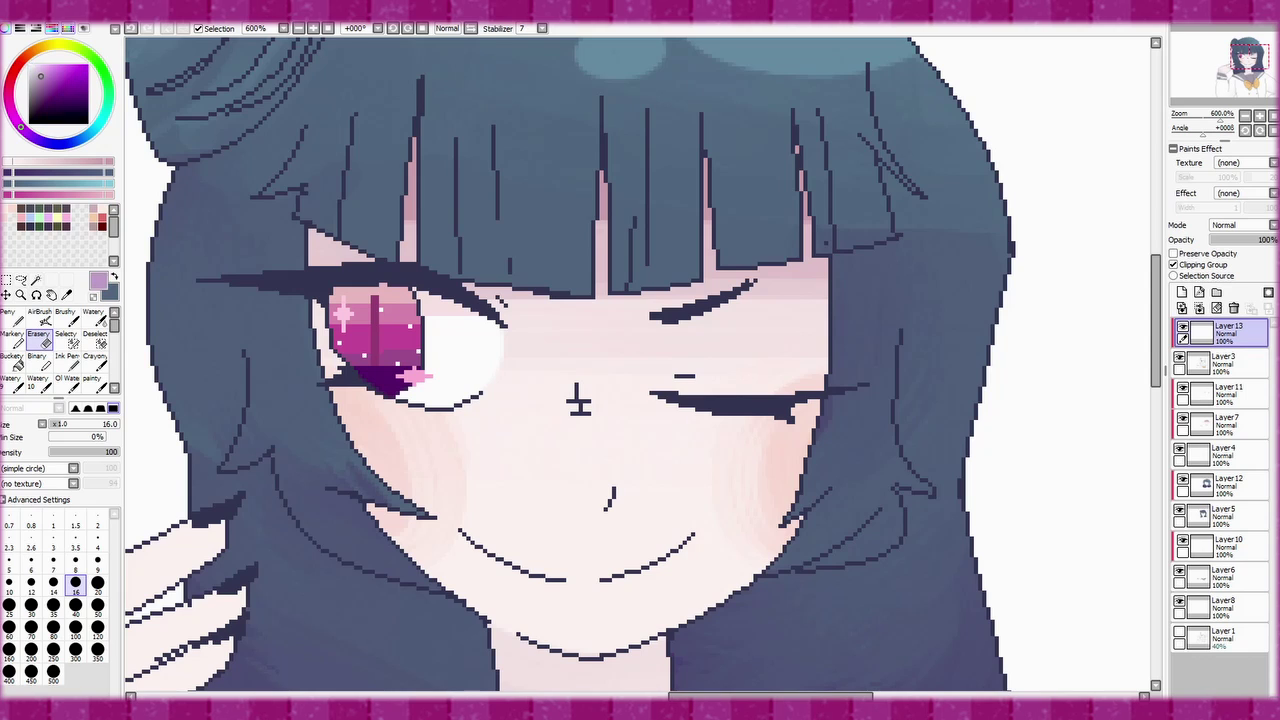
{"action": "key", "text": "b"}
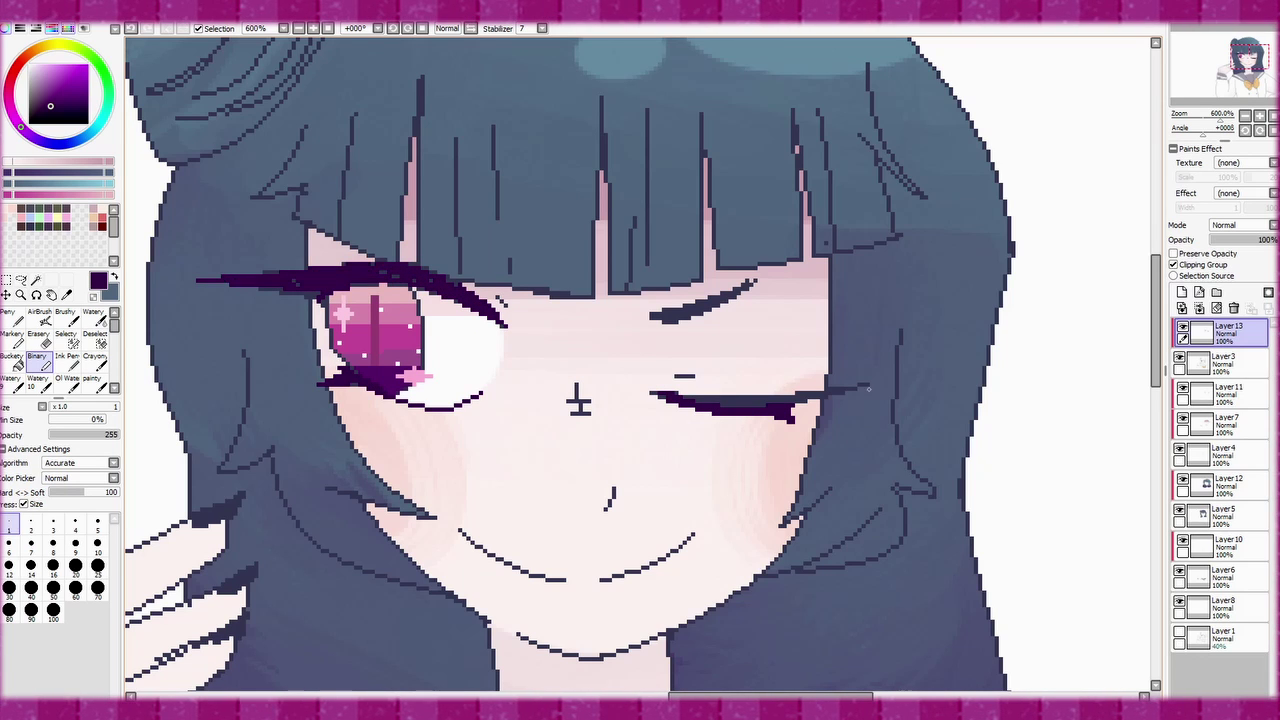
{"action": "scroll", "coordinate": [243, 244], "scroll_direction": "down", "scroll_amount": 5}
{"action": "scroll", "coordinate": [243, 244], "scroll_direction": "up", "scroll_amount": 4}
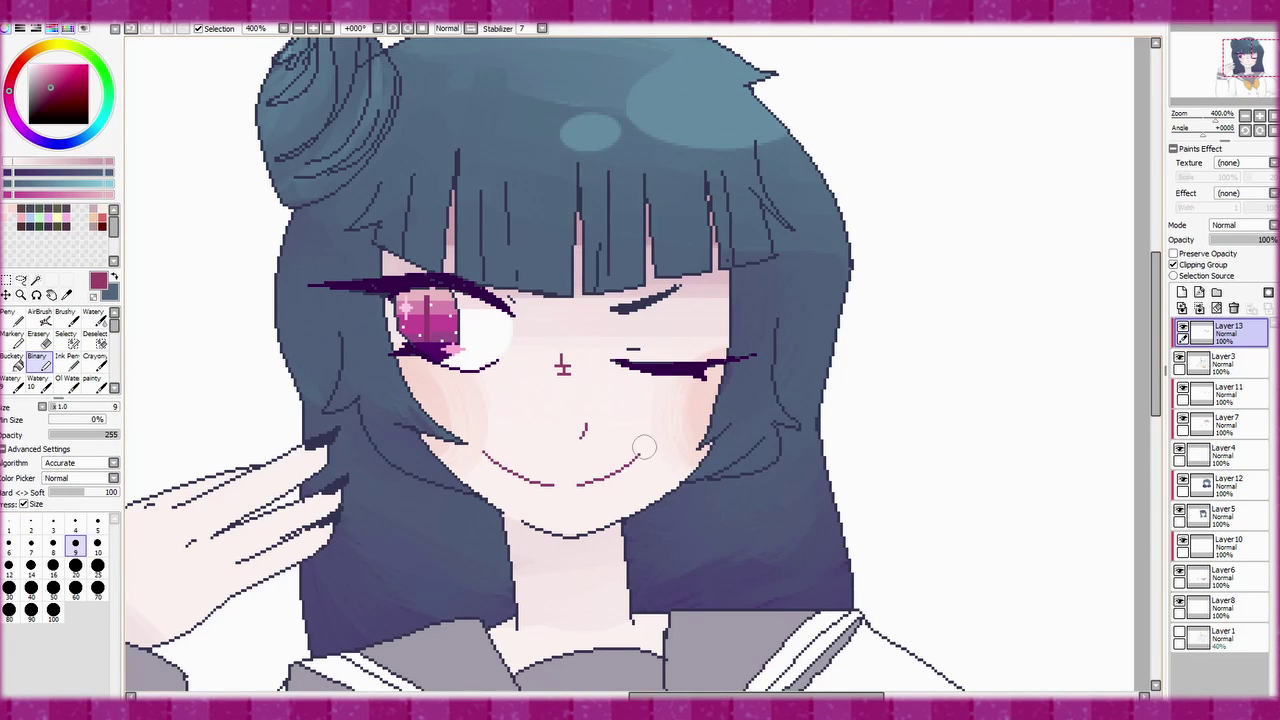
- Recolor the eyebrow above the winking eye and the nearby bangs lines dark blue on Layer13
{"action": "left_click", "coordinate": [675, 242], "text": "alt"}
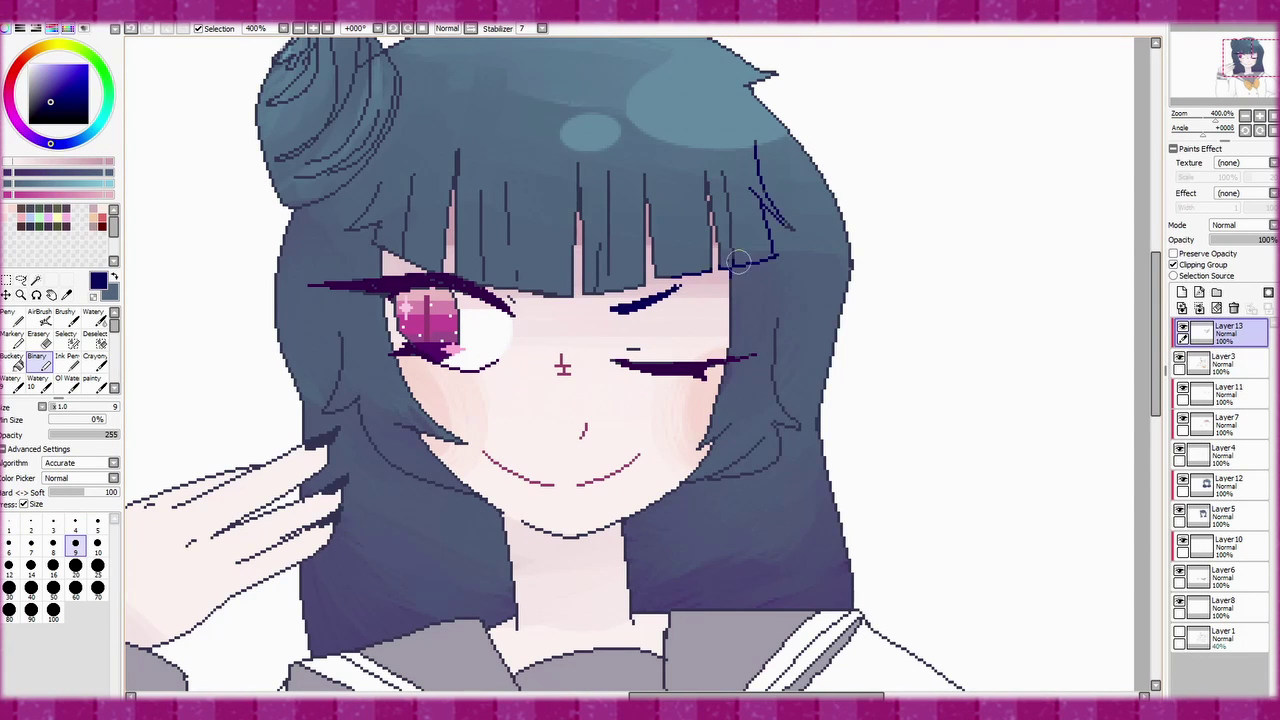
{"action": "scroll", "coordinate": [738, 261], "scroll_direction": "down", "scroll_amount": 4}
{"action": "scroll", "coordinate": [738, 261], "scroll_direction": "up", "scroll_amount": 3}
- Add a new layer above Layer1 and draw a small dark purple wing outline on each side of the head
{"action": "left_click", "coordinate": [1225, 422]}
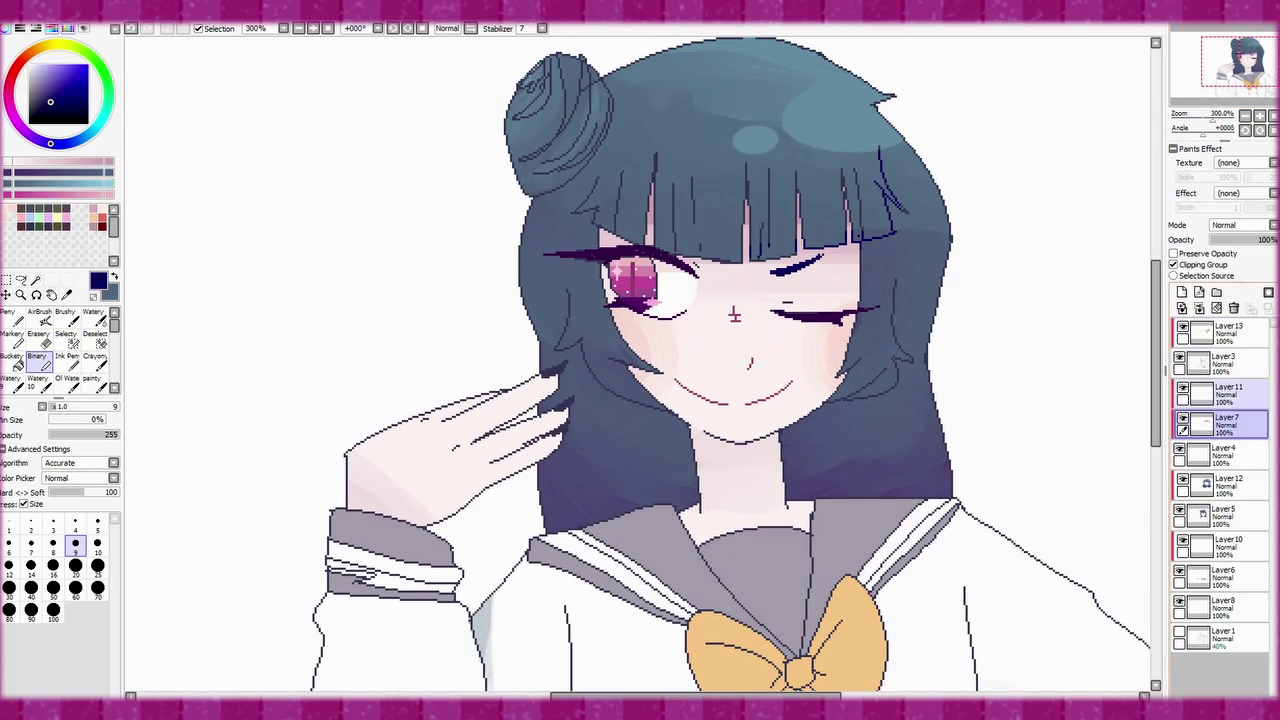
{"action": "left_click", "coordinate": [1225, 638]}
{"action": "left_click", "coordinate": [1181, 291]}
{"action": "left_click", "coordinate": [600, 254], "text": "alt"}
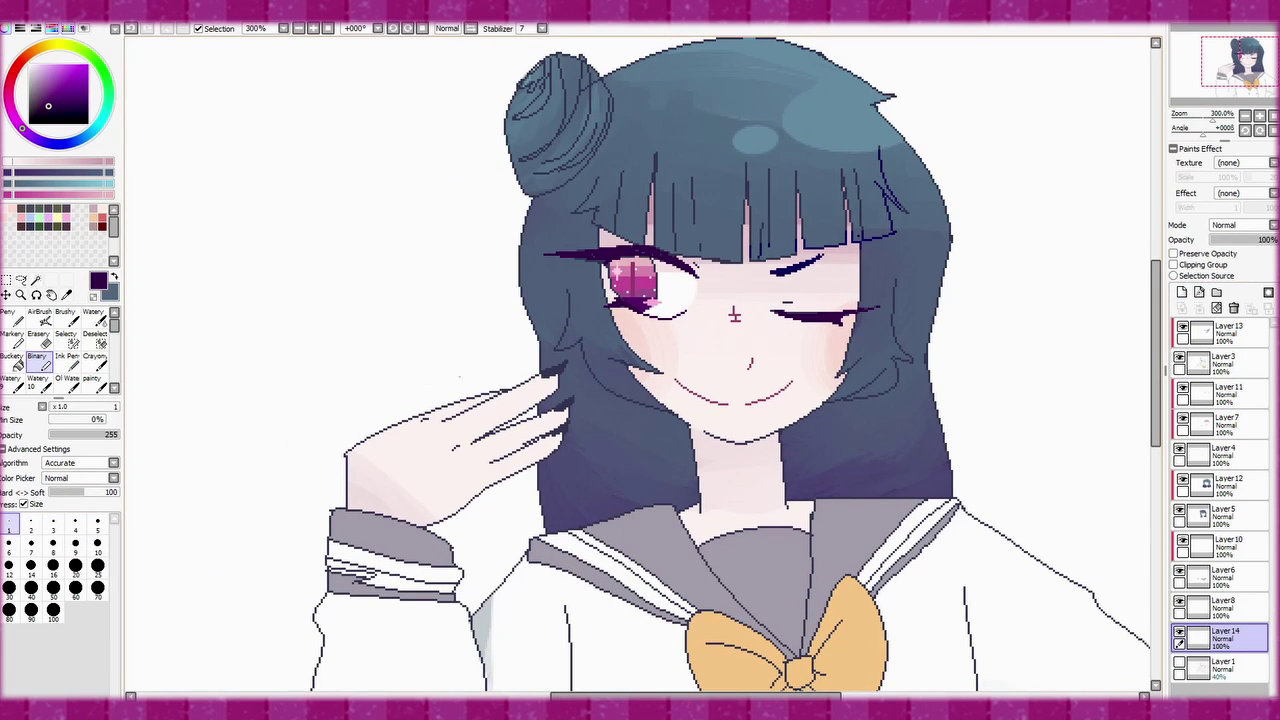
{"action": "key", "text": "ctrl+z"}
{"action": "left_click_drag", "start_coordinate": [410, 264], "coordinate": [502, 360]}
{"action": "left_click_drag", "start_coordinate": [400, 292], "coordinate": [496, 360]}
{"action": "left_click_drag", "start_coordinate": [500, 400], "coordinate": [410, 436]}
{"action": "left_click_drag", "start_coordinate": [973, 318], "coordinate": [972, 383]}
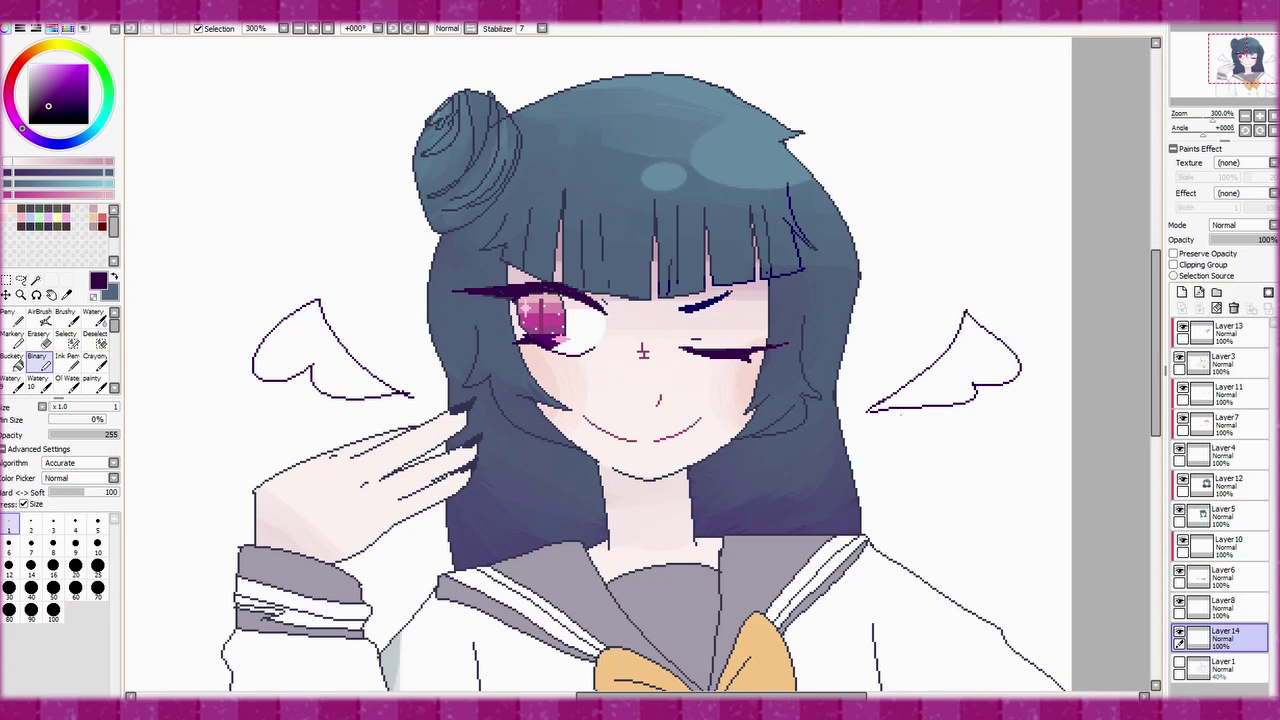
- Add a layer below the wing outlines, fill both wings dusky purple at brush size 25, and lower its opacity to 54%
{"action": "scroll", "coordinate": [643, 352], "scroll_direction": "down", "scroll_amount": 1}
{"action": "key", "text": "ctrl+shift+n"}
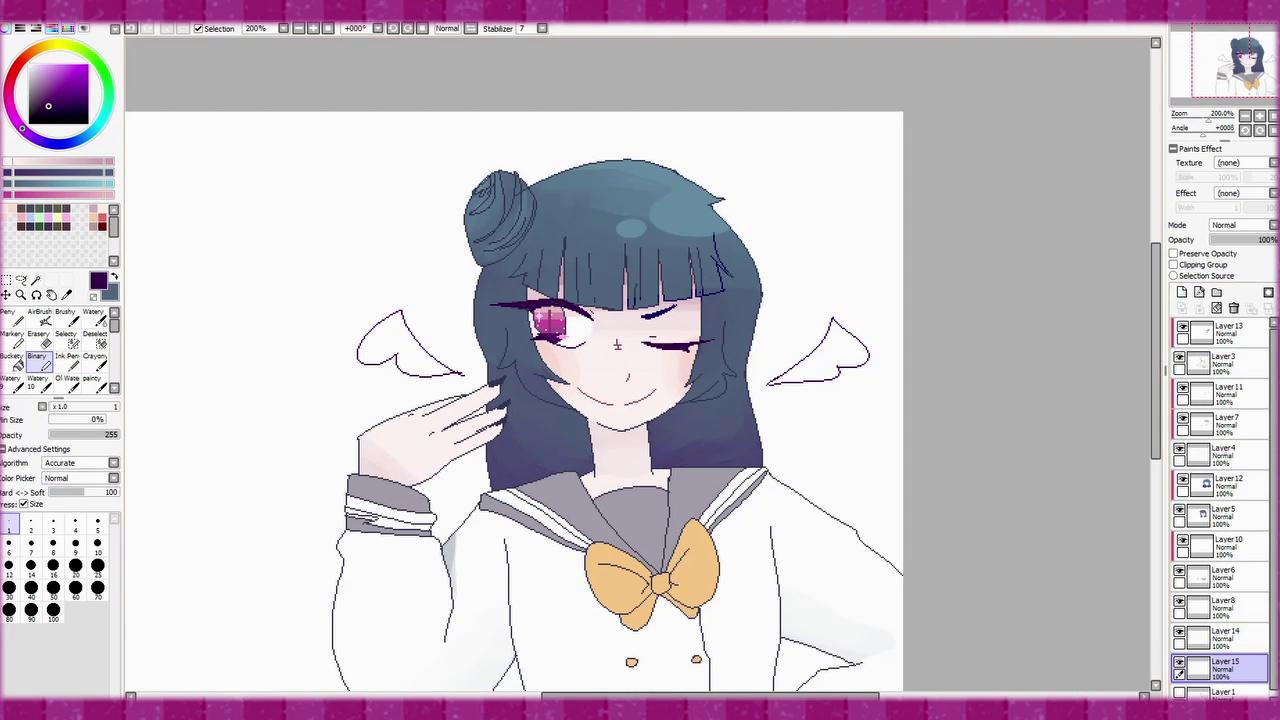
{"action": "left_click_drag", "start_coordinate": [360, 335], "coordinate": [470, 372]}
{"action": "key", "text": "ctrl+z"}
{"action": "left_click", "coordinate": [97, 566]}
{"action": "mouse_move", "coordinate": [365, 340]}
{"action": "left_mouse_down"}
{"action": "mouse_move", "coordinate": [440, 375]}
{"action": "mouse_move", "coordinate": [470, 370]}
{"action": "left_mouse_up"}
{"action": "left_click_drag", "start_coordinate": [840, 335], "coordinate": [855, 352]}
{"action": "left_click_drag", "start_coordinate": [1272, 240], "coordinate": [1245, 240]}
- Add a new layer below Layer15 and paint a filled pale yellow circle beside the hair bun
{"action": "left_click", "coordinate": [1215, 60]}
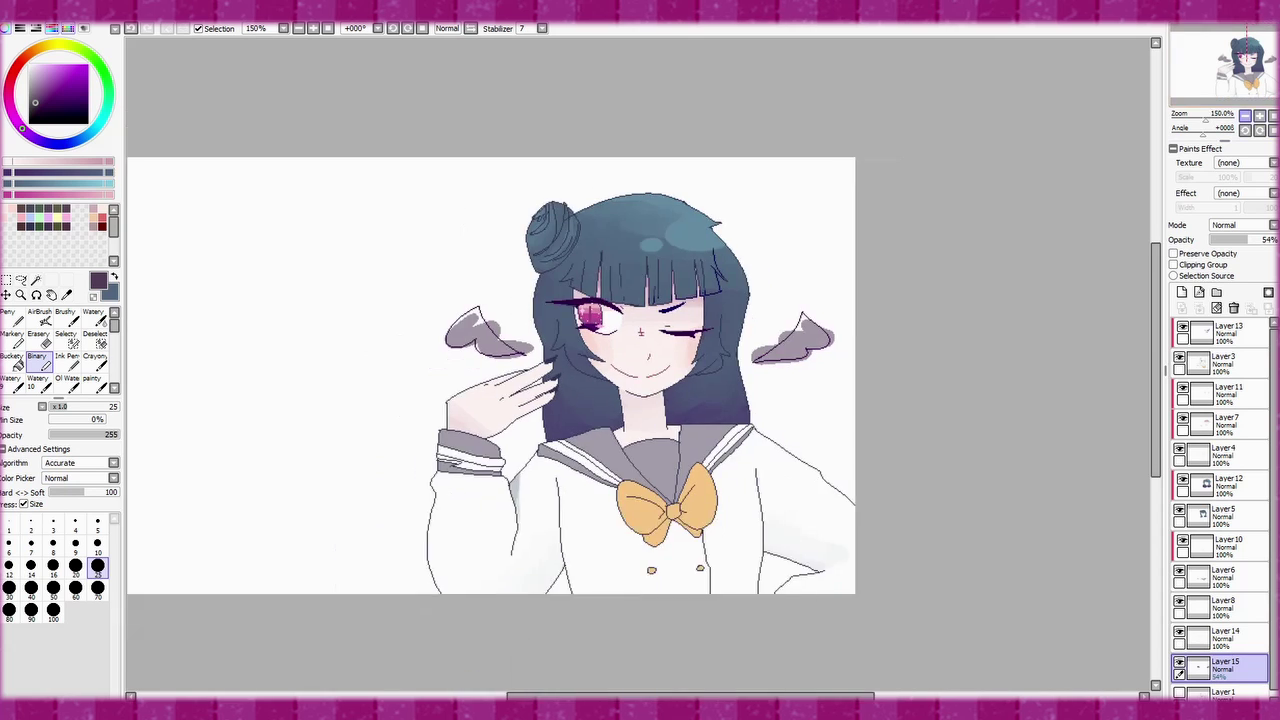
{"action": "left_click_drag", "start_coordinate": [1004, 298], "coordinate": [1034, 310]}
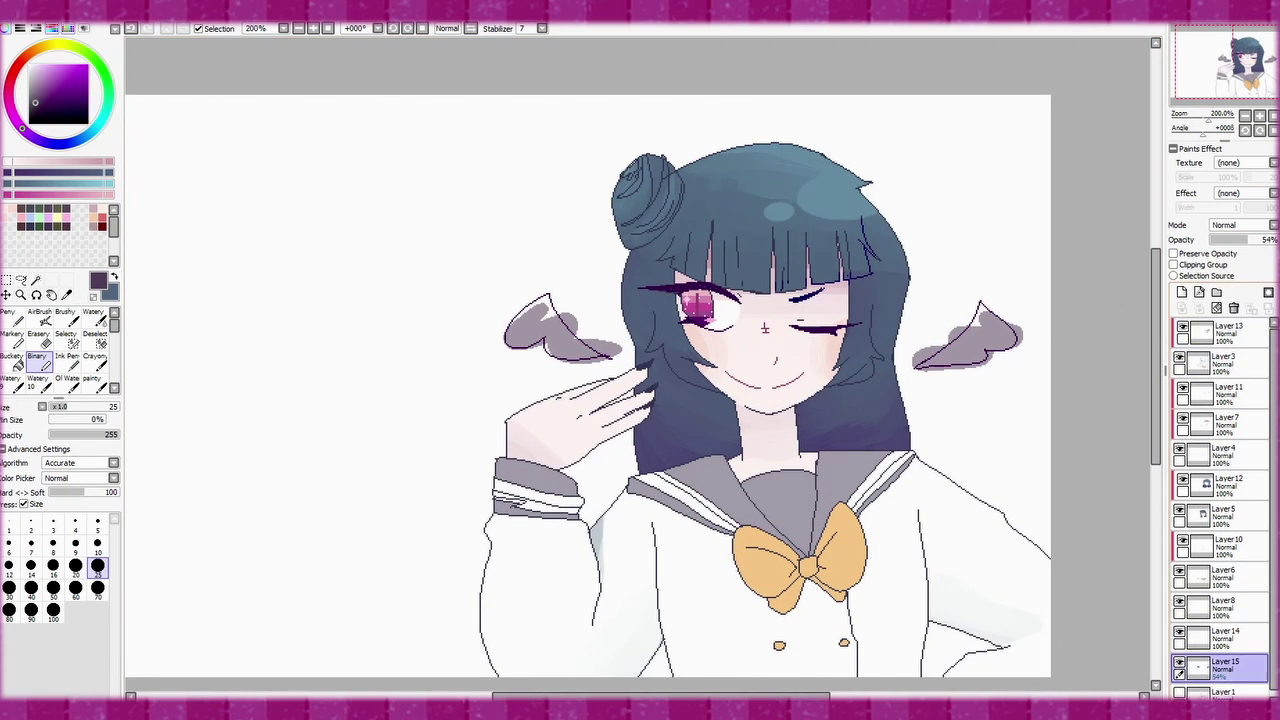
{"action": "left_click", "coordinate": [1222, 693]}
{"action": "left_click", "coordinate": [1181, 291]}
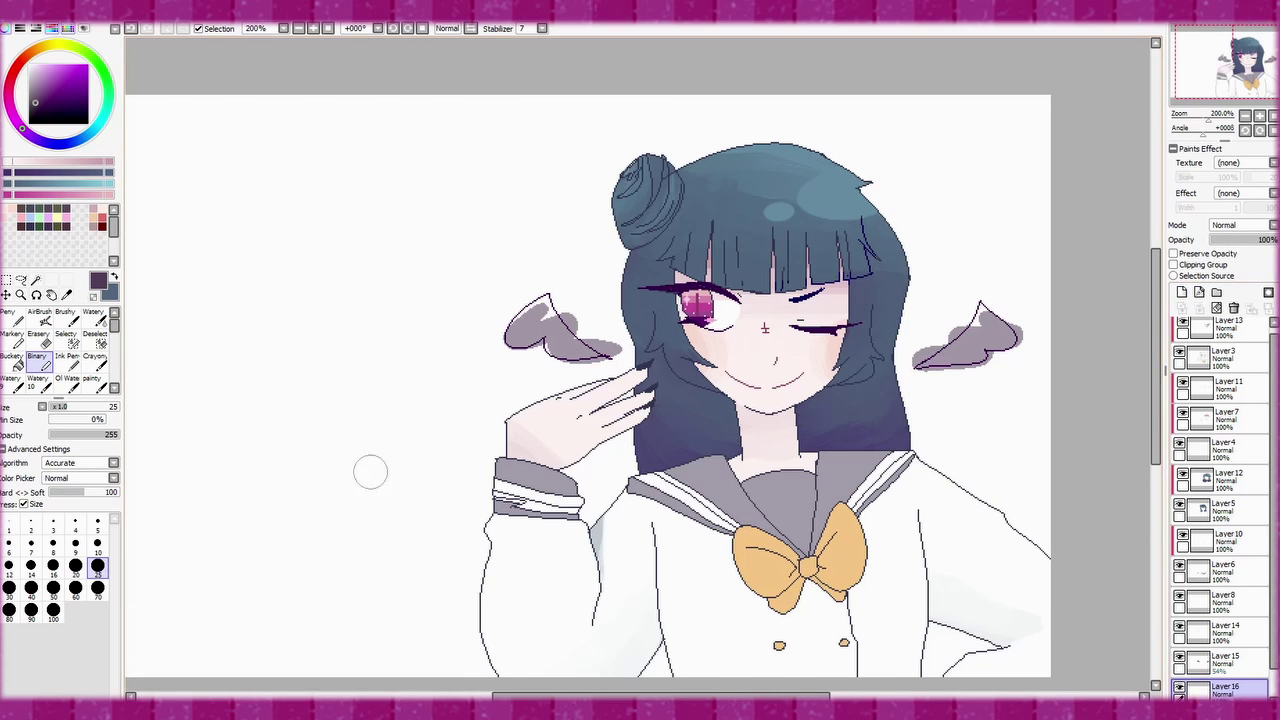
{"action": "left_click", "coordinate": [58, 216]}
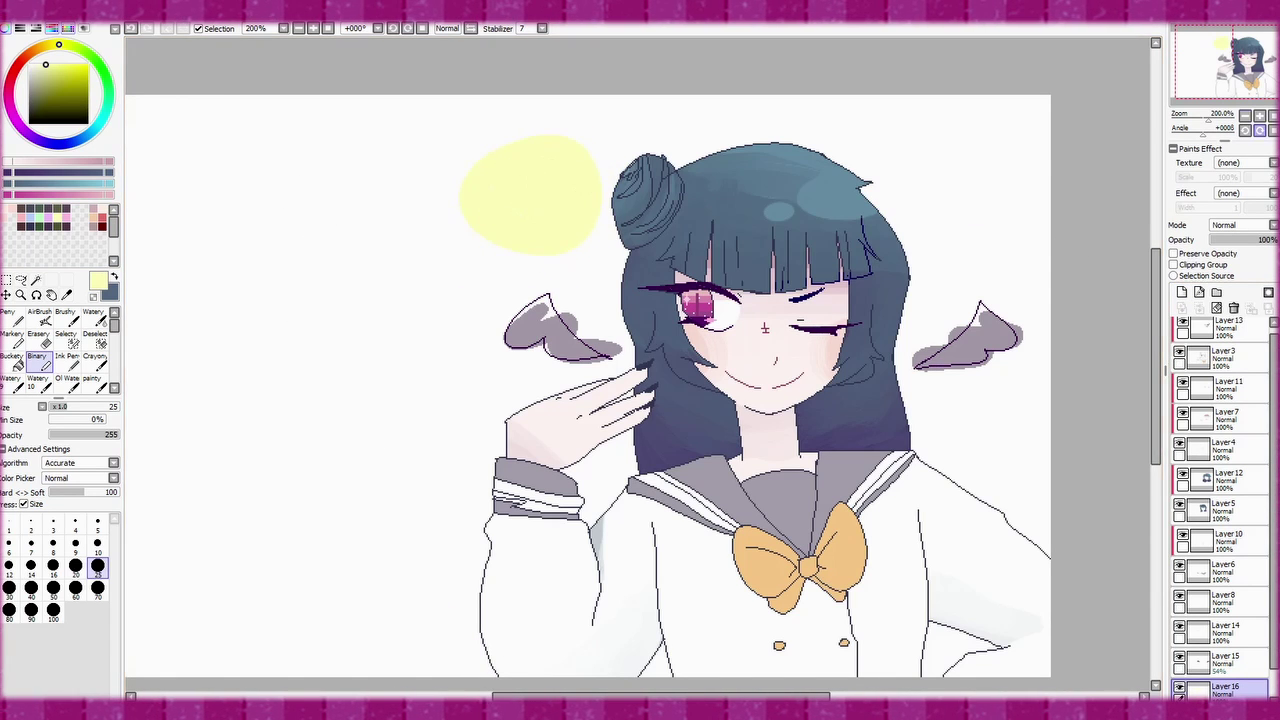
- Add a layer below the yellow circle and paint dark blue cloudy texture behind the head with the spacey brush at size 300
{"action": "scroll", "coordinate": [764, 328], "scroll_direction": "down", "scroll_amount": 1}
{"action": "key", "text": "ctrl+shift+n"}
{"action": "scroll", "coordinate": [60, 350], "scroll_direction": "down", "scroll_amount": 3}
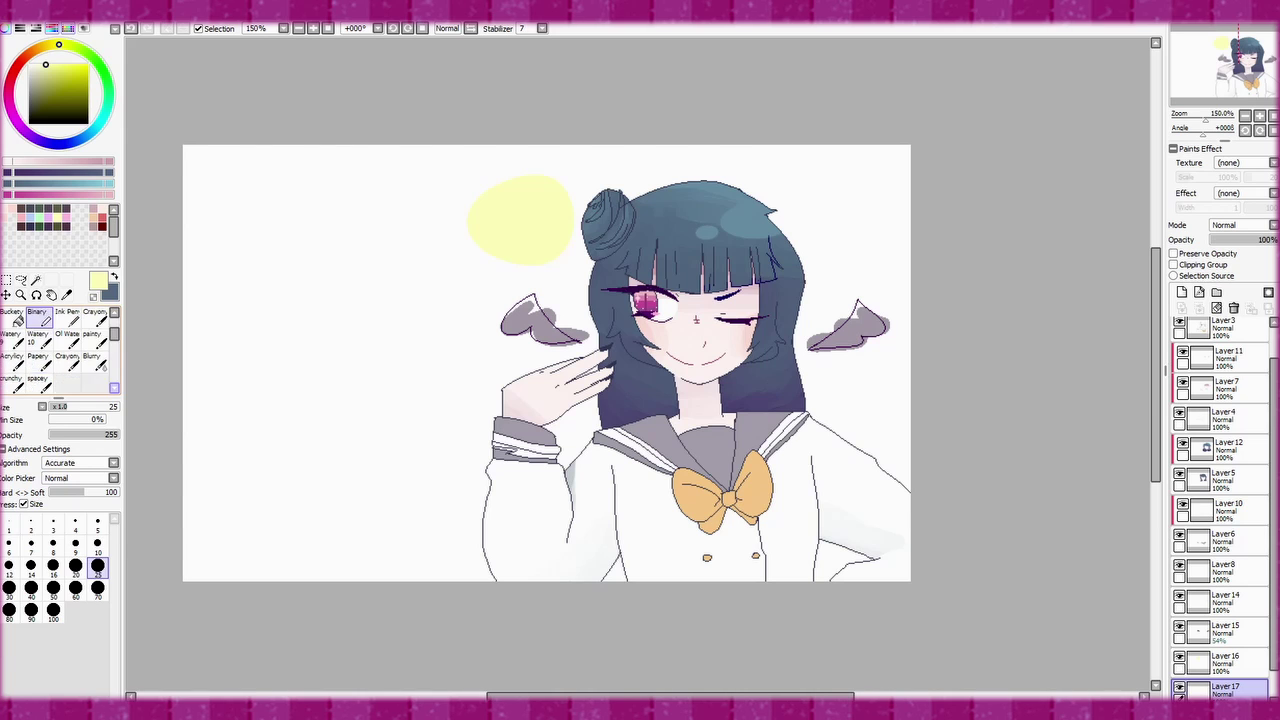
{"action": "left_click", "coordinate": [37, 380]}
{"action": "left_click", "coordinate": [44, 103]}
{"action": "mouse_move", "coordinate": [560, 260]}
{"action": "left_mouse_down"}
{"action": "mouse_move", "coordinate": [760, 200]}
{"action": "mouse_move", "coordinate": [860, 420]}
{"action": "left_mouse_up"}
- Add a new layer below Layer8 and paint the white of the open eye
{"action": "scroll", "coordinate": [697, 318], "scroll_direction": "up", "scroll_amount": 1}
{"action": "left_click", "coordinate": [1225, 600]}
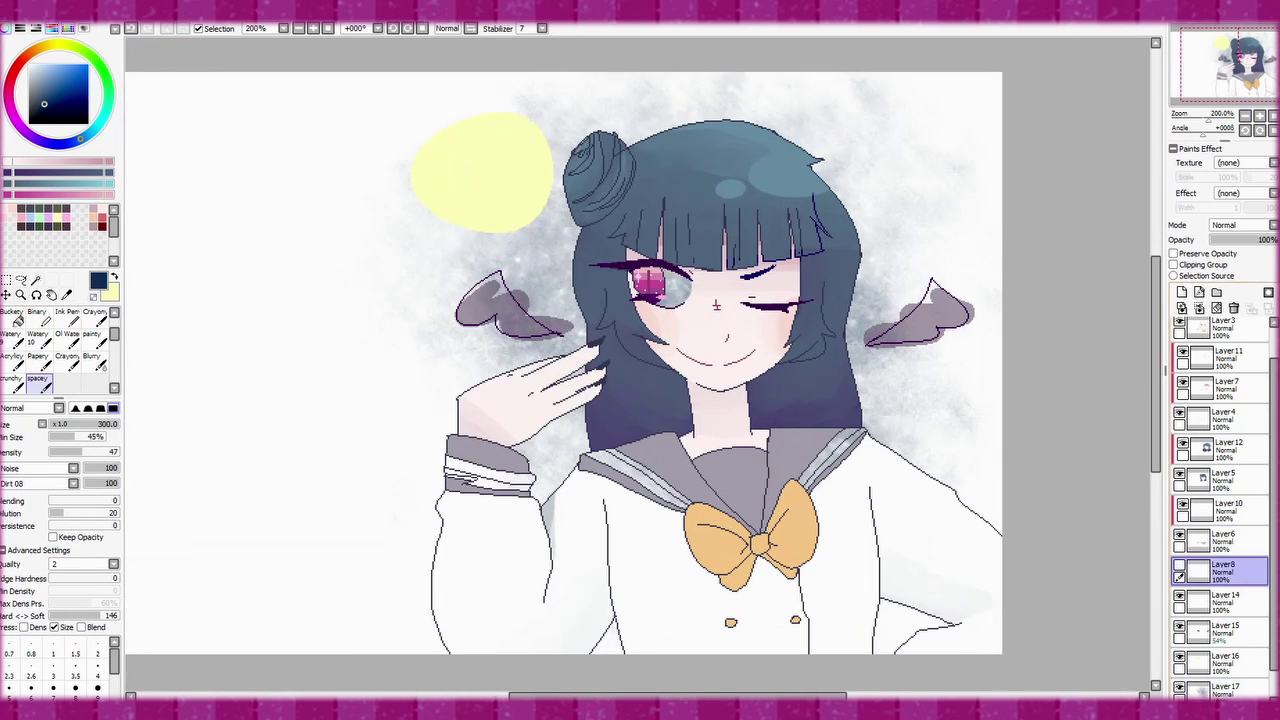
{"action": "key", "text": "ctrl+shift+n"}
{"action": "key", "text": "n"}
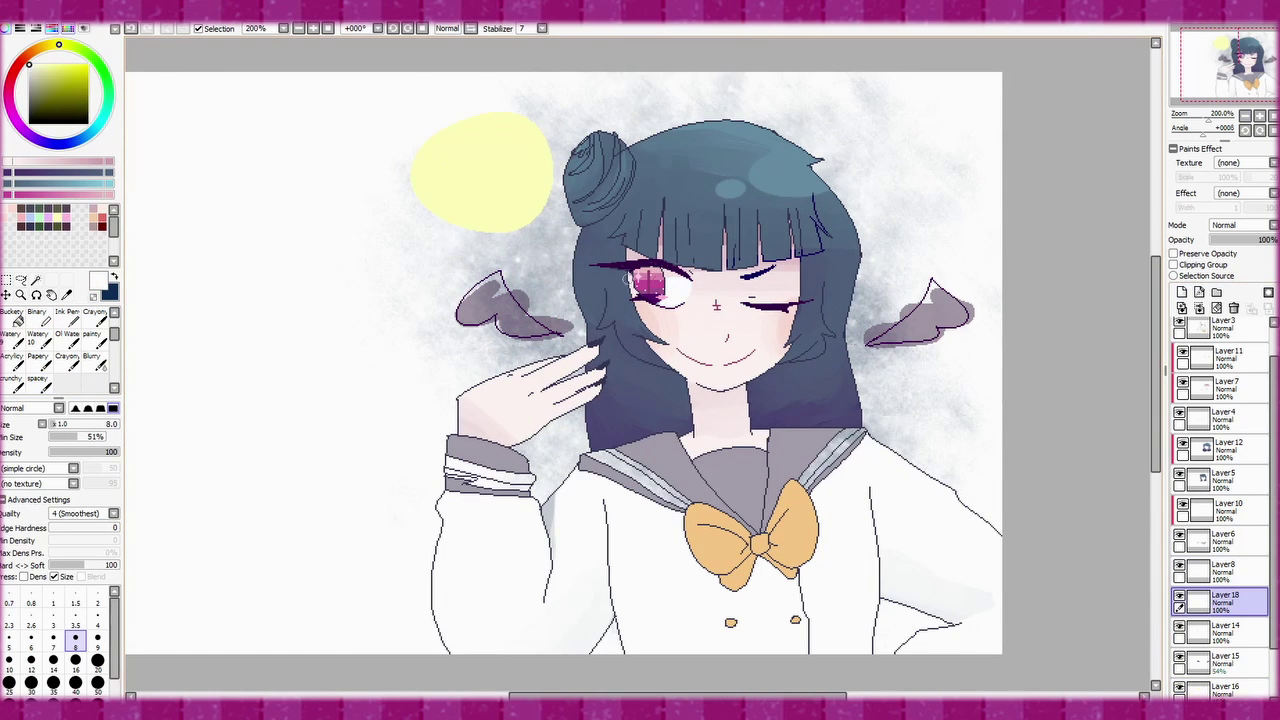
- Extend the dark blue cloud texture on Layer17 around the raised hand and wing with the spacey brush
{"action": "scroll", "coordinate": [1220, 500], "scroll_direction": "down", "scroll_amount": 3}
{"action": "left_click", "coordinate": [1225, 662]}
{"action": "left_click", "coordinate": [37, 380]}
{"action": "left_click", "coordinate": [44, 103]}
{"action": "mouse_move", "coordinate": [560, 300]}
{"action": "left_mouse_down"}
{"action": "mouse_move", "coordinate": [400, 514]}
{"action": "mouse_move", "coordinate": [638, 452]}
{"action": "left_mouse_up"}
- Add pink and purple clouds around the moon and upper background on Layer17, with deep blue behind the head and shoulders
{"action": "left_click", "coordinate": [107, 75]}
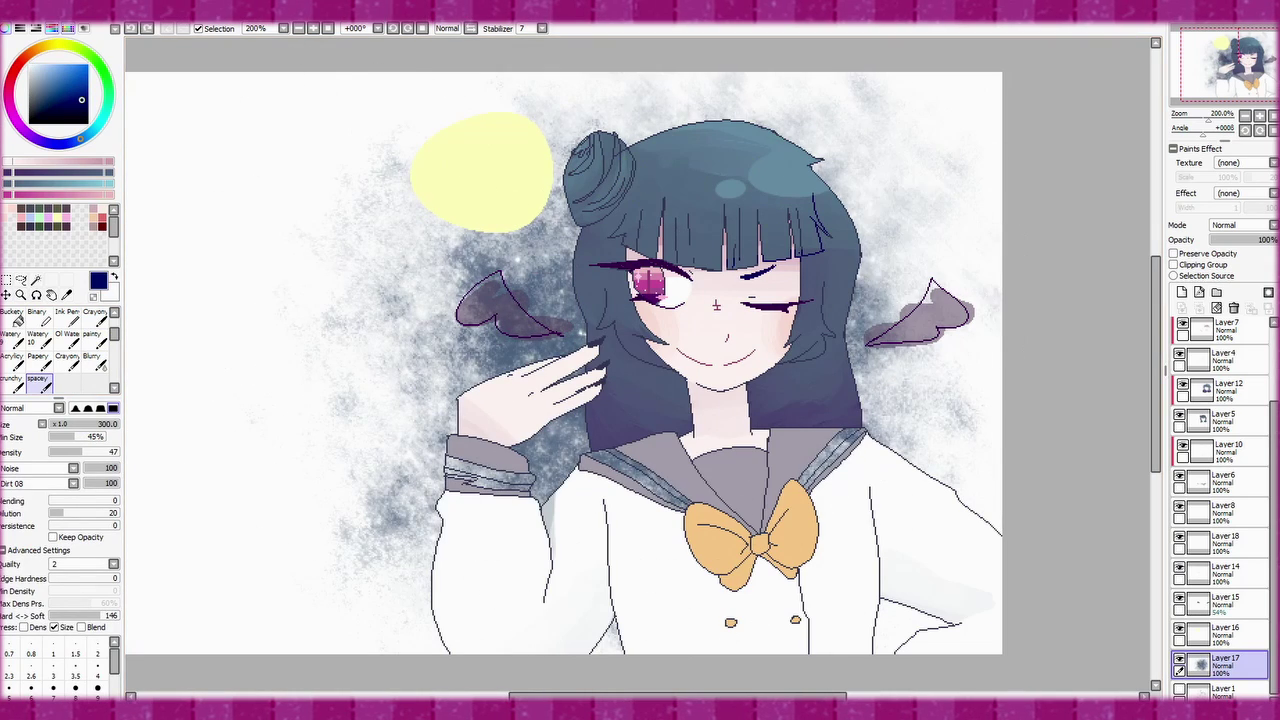
{"action": "left_click", "coordinate": [72, 80]}
{"action": "left_click_drag", "start_coordinate": [880, 250], "coordinate": [806, 372]}
{"action": "left_click_drag", "start_coordinate": [716, 305], "coordinate": [286, 194]}
{"action": "left_click", "coordinate": [58, 97]}
{"action": "left_click_drag", "start_coordinate": [571, 257], "coordinate": [1128, 390]}
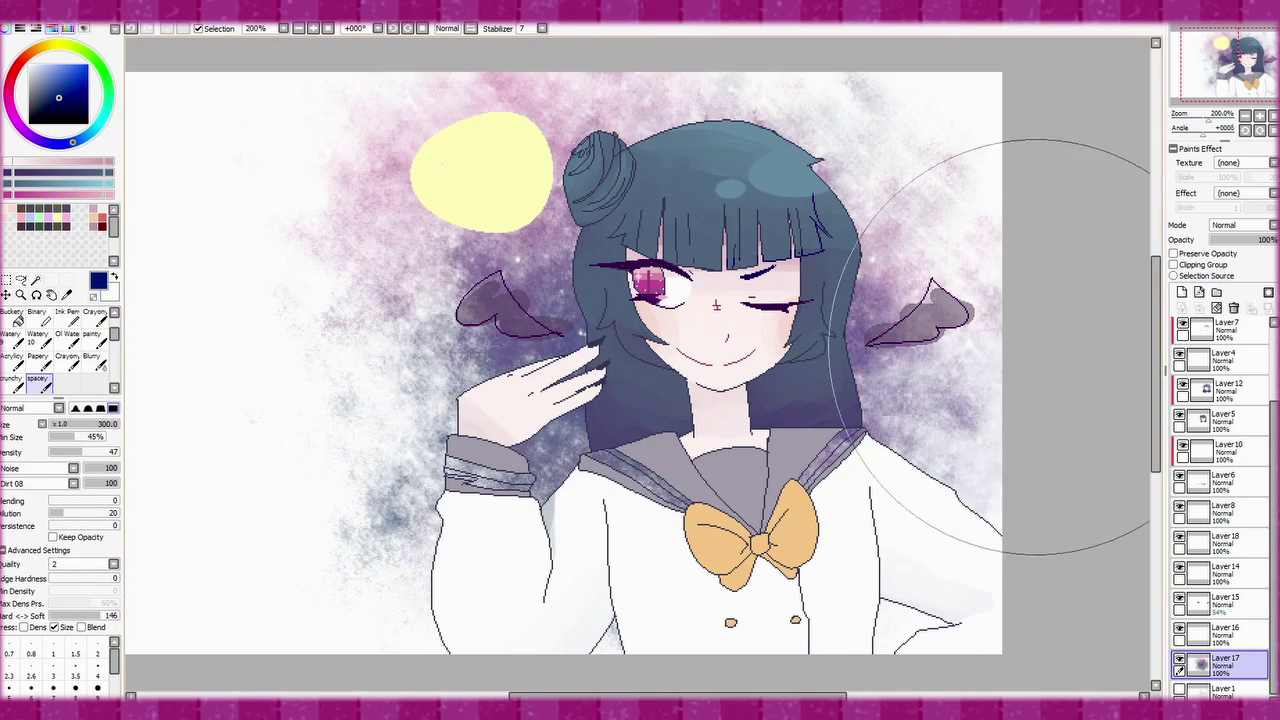
- Paint the raised sleeve's cuff stripes and both collar stripes white on Layer18 with the Binary brush at size 25
{"action": "scroll", "coordinate": [746, 211], "scroll_direction": "up", "scroll_amount": 1}
{"action": "key", "text": "Up"}
{"action": "key", "text": "Up"}
{"action": "key", "text": "Up"}
{"action": "key", "text": "Up"}
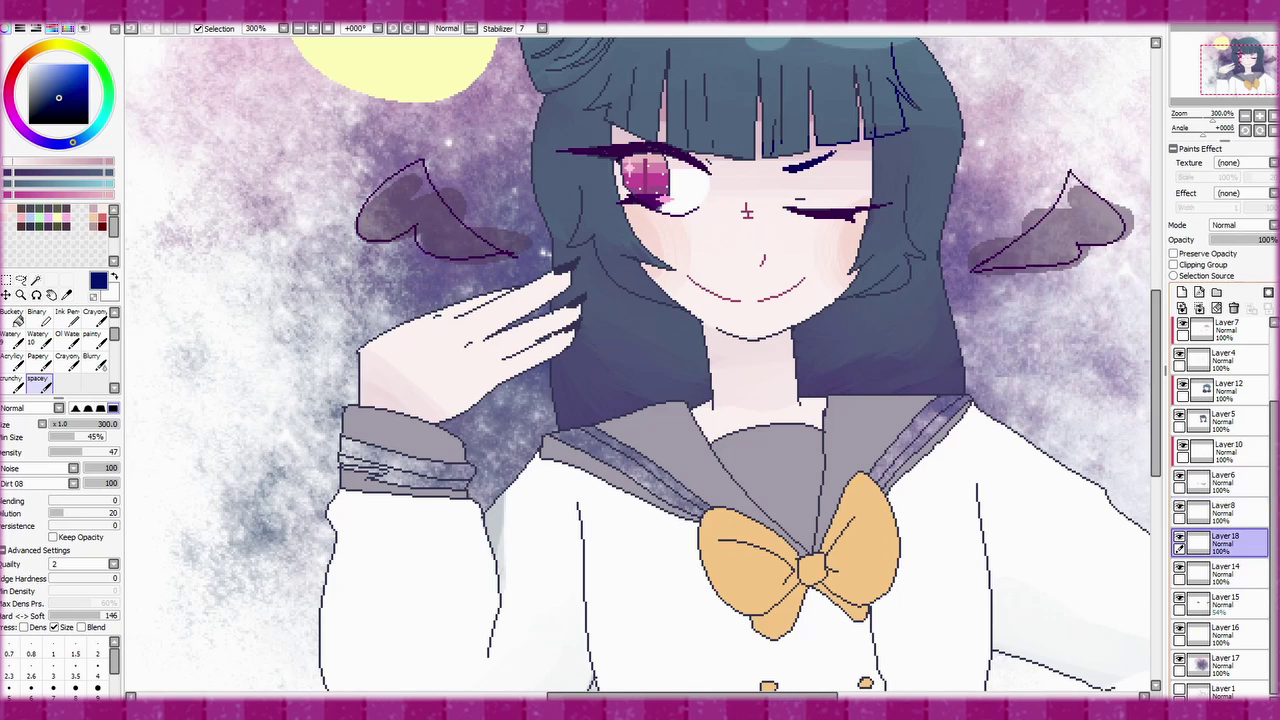
{"action": "key", "text": "n"}
{"action": "key", "text": "x"}
{"action": "left_click_drag", "start_coordinate": [368, 458], "coordinate": [390, 482]}
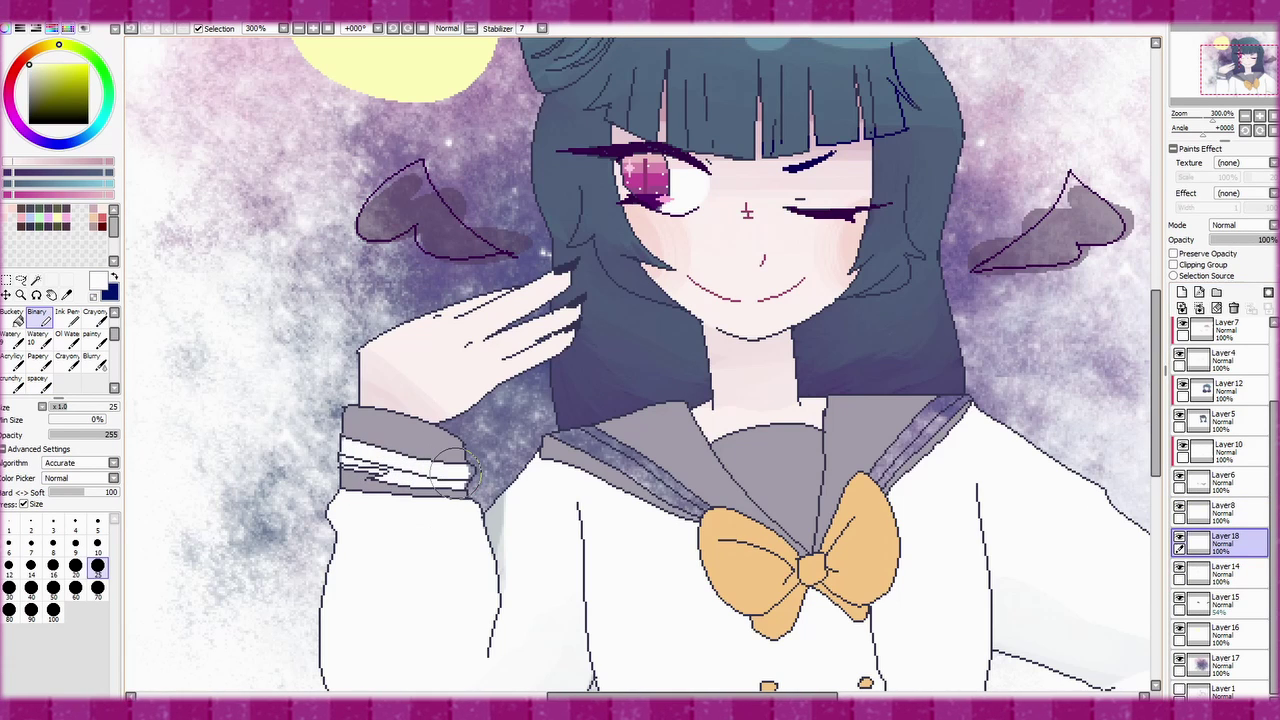
{"action": "left_click_drag", "start_coordinate": [705, 518], "coordinate": [574, 448]}
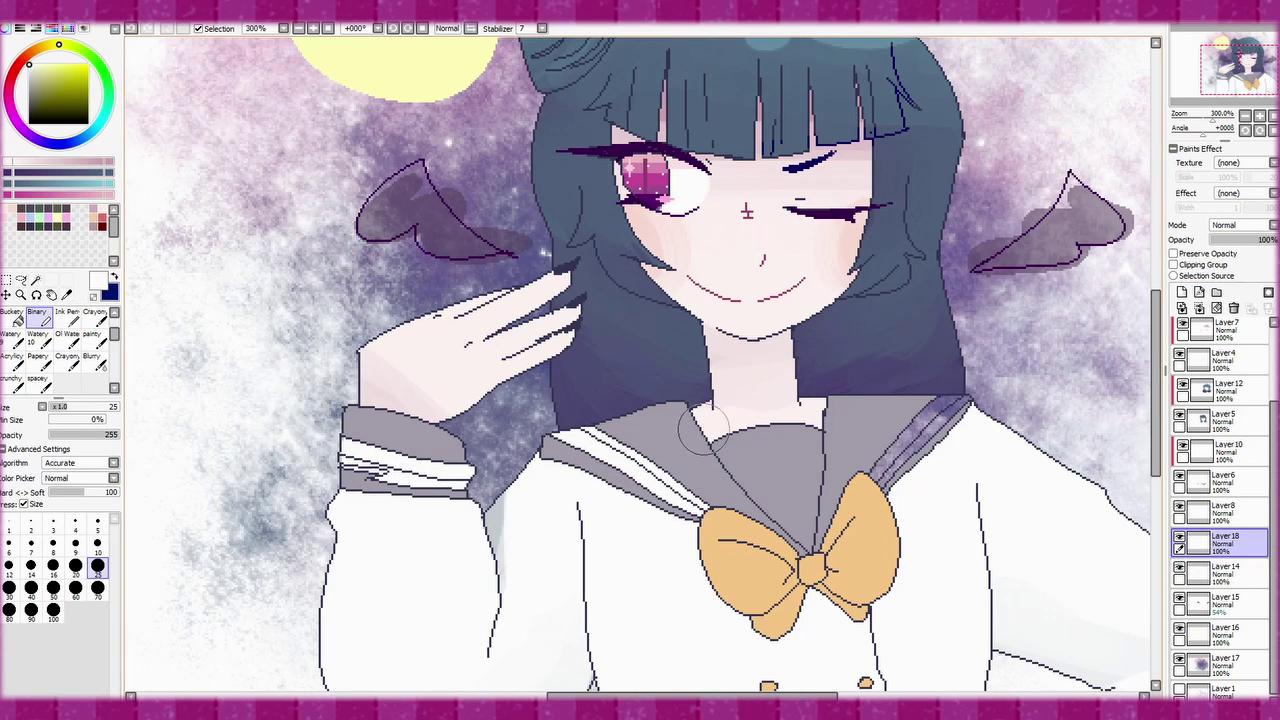
{"action": "left_click_drag", "start_coordinate": [868, 480], "coordinate": [955, 418]}
{"action": "left_click", "coordinate": [1225, 630]}
{"action": "left_click", "coordinate": [1182, 291]}
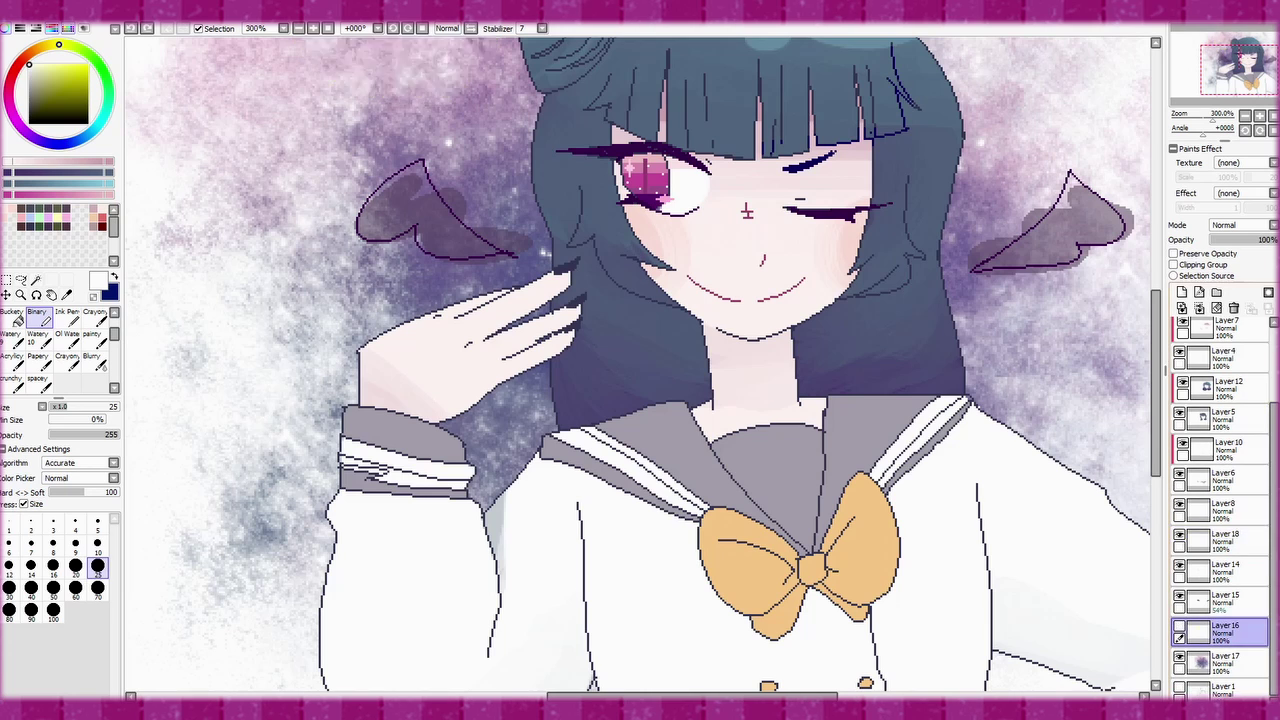
{"action": "left_click_drag", "start_coordinate": [420, 180], "coordinate": [505, 235]}
{"action": "key", "text": "ctrl+minus"}
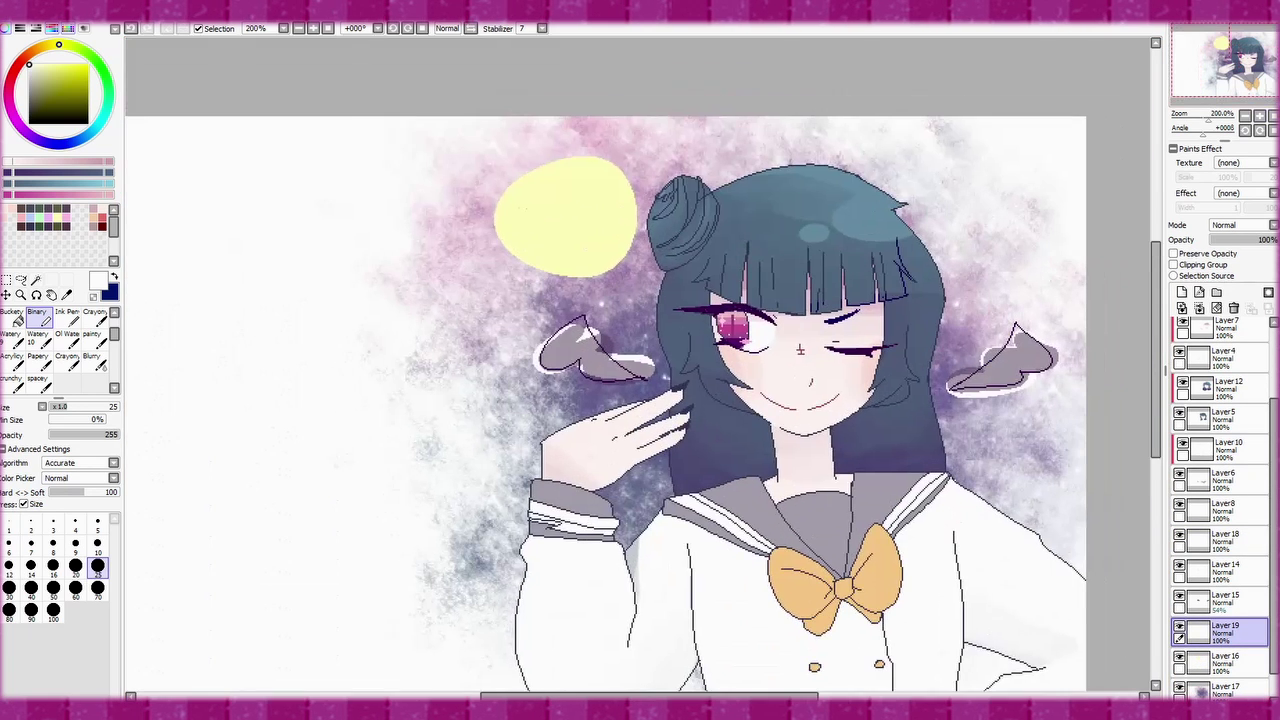
{"action": "left_click", "coordinate": [1233, 307]}
{"action": "key", "text": "ctrl+z"}
- Recolor the wing outlines white on Layer14 and delete the purple wing fill on Layer15
{"action": "left_click", "coordinate": [1225, 570]}
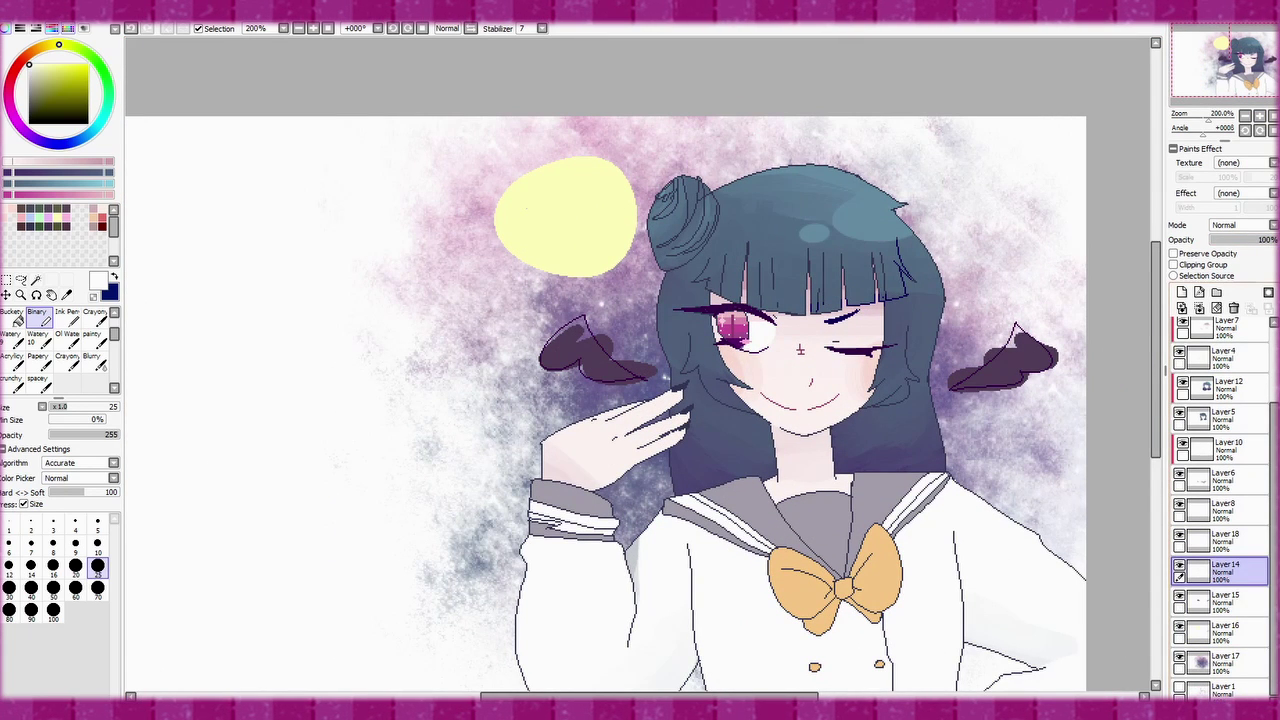
{"action": "left_click", "coordinate": [1233, 307]}
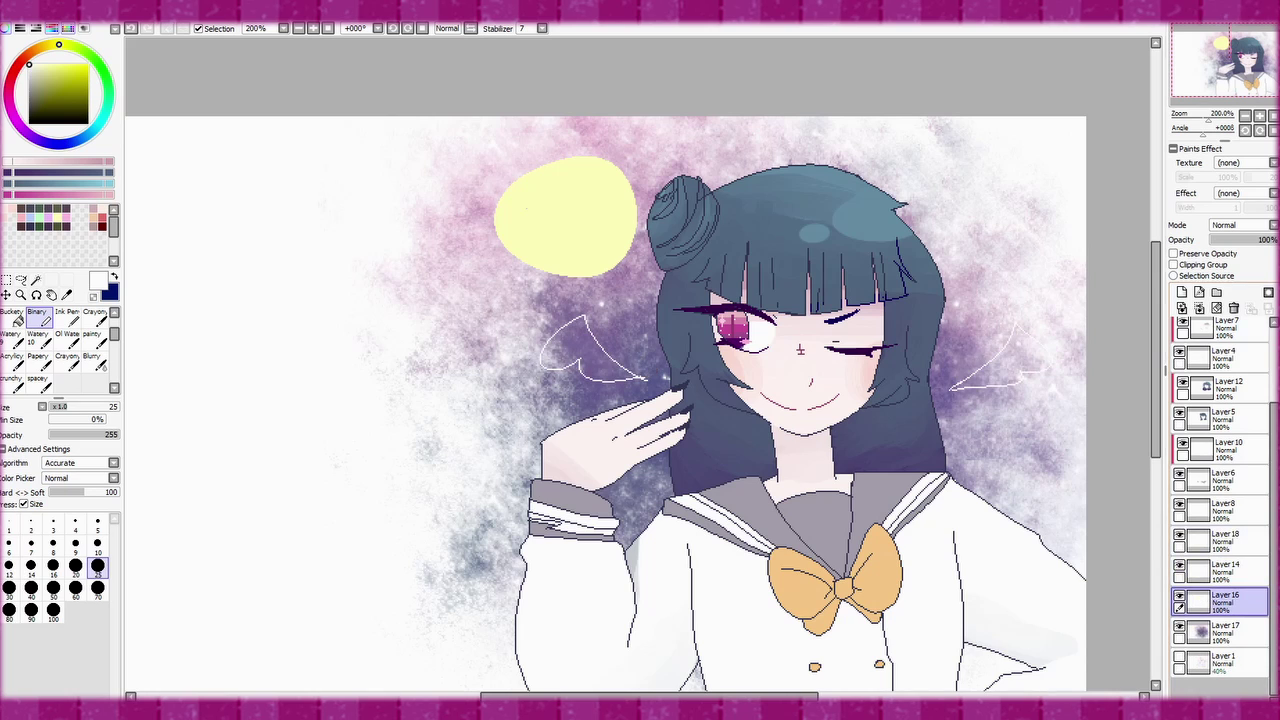
- Sample the moon's pale yellow and delete the yellow circle's layer, Layer16
{"action": "left_click_drag", "start_coordinate": [700, 400], "coordinate": [633, 364]}
{"action": "left_click", "coordinate": [1225, 600]}
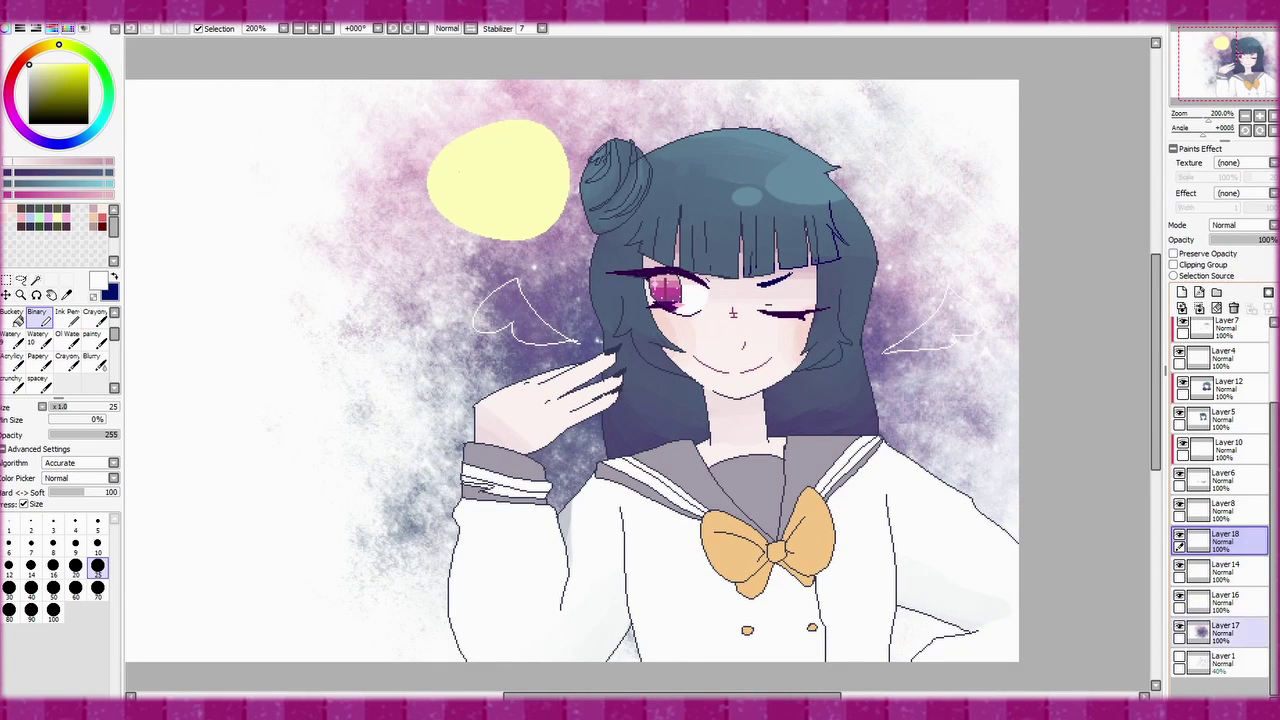
{"action": "left_click", "coordinate": [500, 194], "text": "alt"}
{"action": "left_click", "coordinate": [1233, 307]}
{"action": "key", "text": "b"}
{"action": "mouse_move", "coordinate": [466, 228]}
{"action": "left_mouse_down"}
{"action": "mouse_move", "coordinate": [437, 131]}
{"action": "mouse_move", "coordinate": [481, 170]}
{"action": "left_mouse_up"}
{"action": "left_click", "coordinate": [12, 320]}
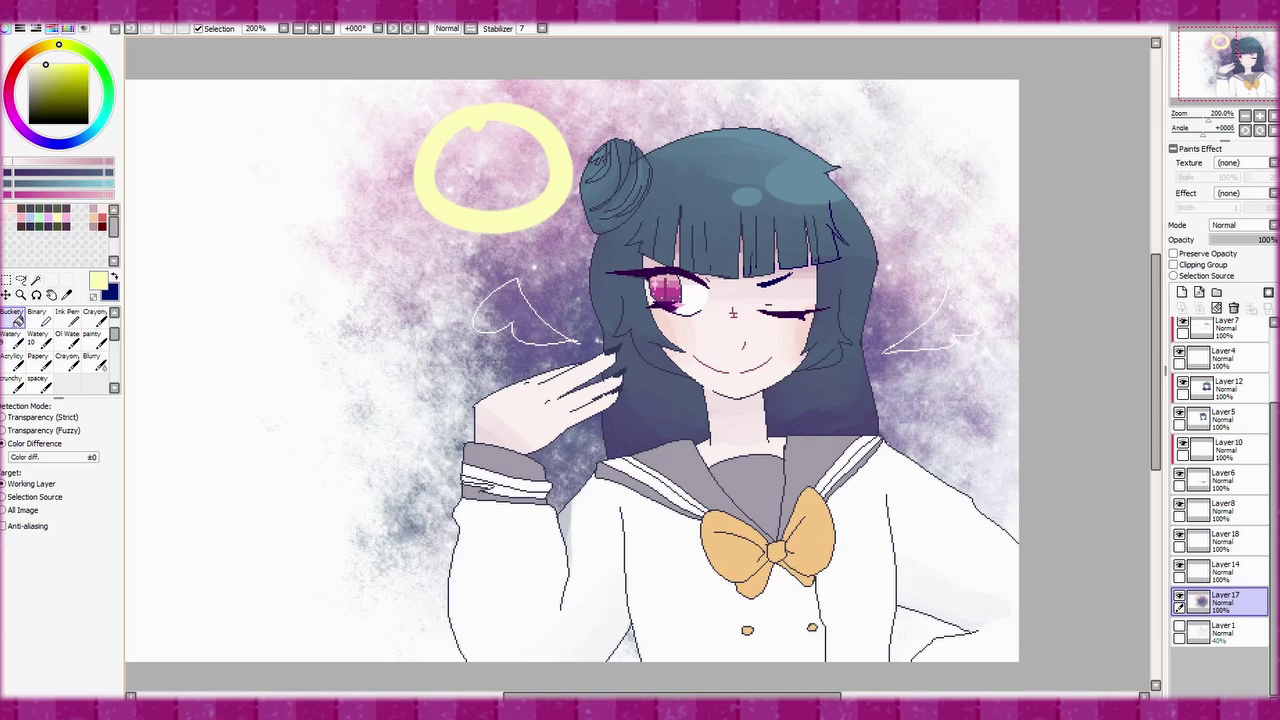
{"action": "key", "text": "ctrl+z"}
- Add a new layer above Layer17, outline a pale yellow circle beside the hair bun at brush size 20, and fill it
{"action": "left_click", "coordinate": [1182, 291]}
{"action": "key", "text": "b"}
{"action": "left_click_drag", "start_coordinate": [478, 120], "coordinate": [483, 122]}
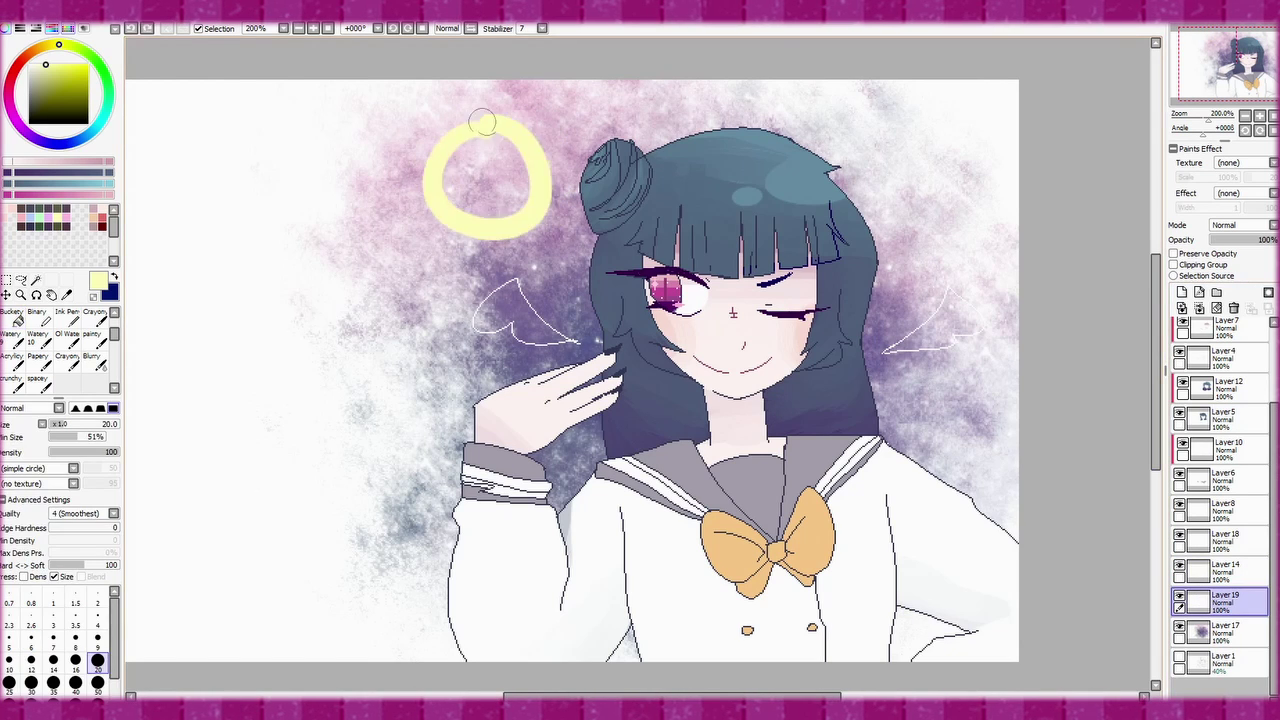
{"action": "left_click", "coordinate": [12, 320]}
{"action": "left_click", "coordinate": [485, 178]}
{"action": "key", "text": "ctrl+z"}
{"action": "left_click", "coordinate": [485, 178]}
- Erase the side of the yellow circle nearest the hair bun to shape it into a crescent moon
{"action": "key", "text": "e"}
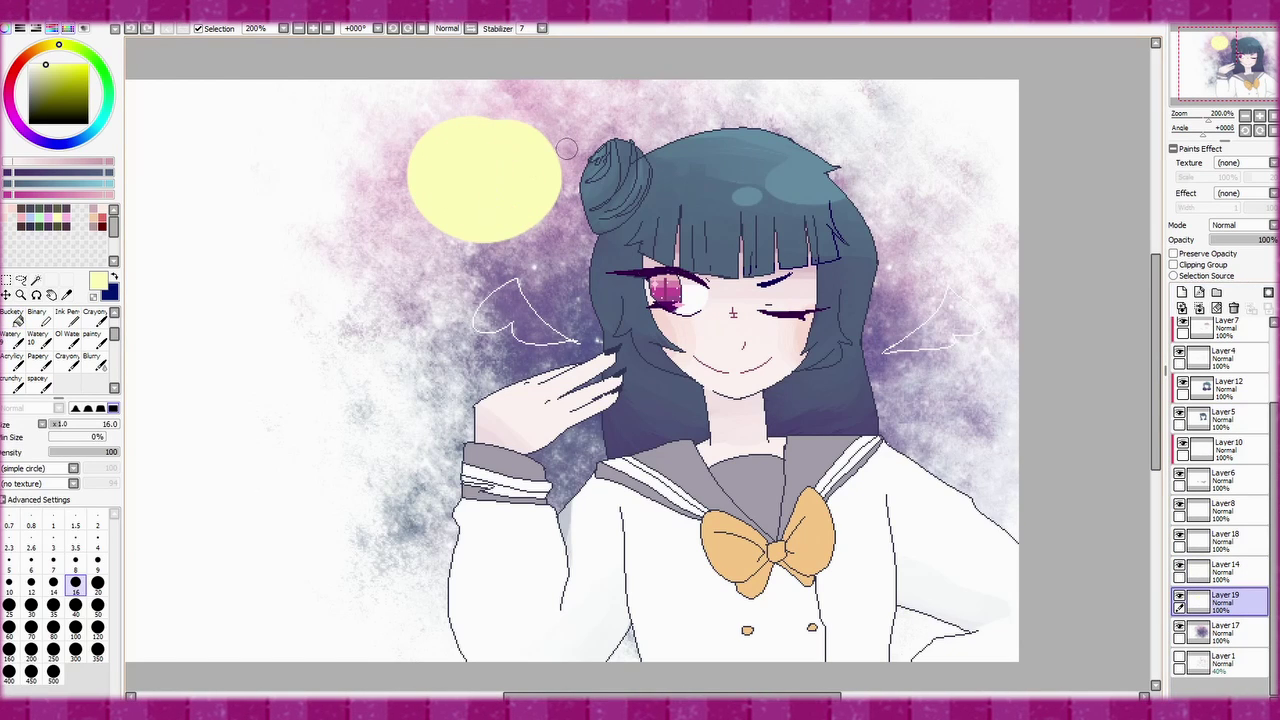
{"action": "left_click_drag", "start_coordinate": [566, 149], "coordinate": [500, 230]}
{"action": "key", "text": "ctrl+z"}
{"action": "mouse_move", "coordinate": [520, 150]}
{"action": "left_mouse_down"}
{"action": "mouse_move", "coordinate": [560, 205]}
{"action": "mouse_move", "coordinate": [578, 190]}
{"action": "mouse_move", "coordinate": [530, 165]}
{"action": "mouse_move", "coordinate": [540, 136]}
{"action": "left_mouse_up"}
{"action": "key", "text": "ctrl+z"}
- Add a layer below the crescent, paint the moon's shadowed disc dark olive, and set the layer's opacity to 78%
{"action": "key", "text": "b"}
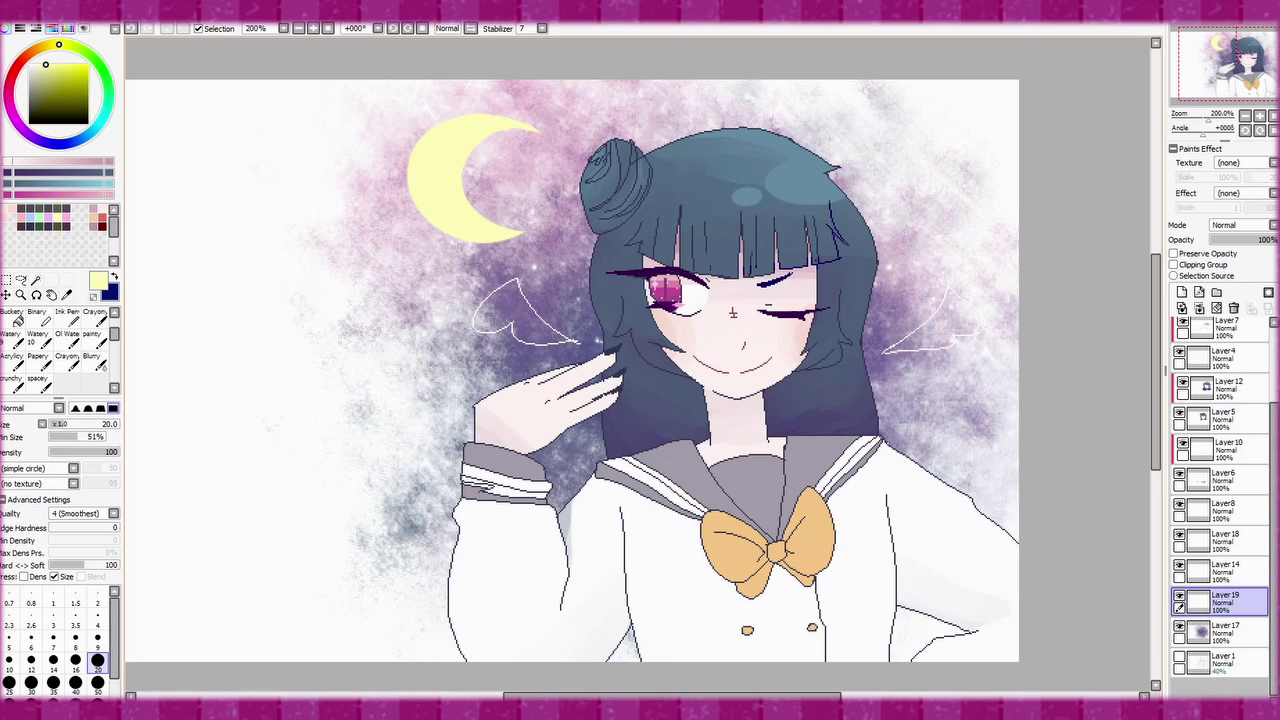
{"action": "left_click", "coordinate": [1220, 630]}
{"action": "left_click", "coordinate": [1182, 291]}
{"action": "left_click", "coordinate": [35, 104]}
{"action": "left_click_drag", "start_coordinate": [440, 120], "coordinate": [485, 215]}
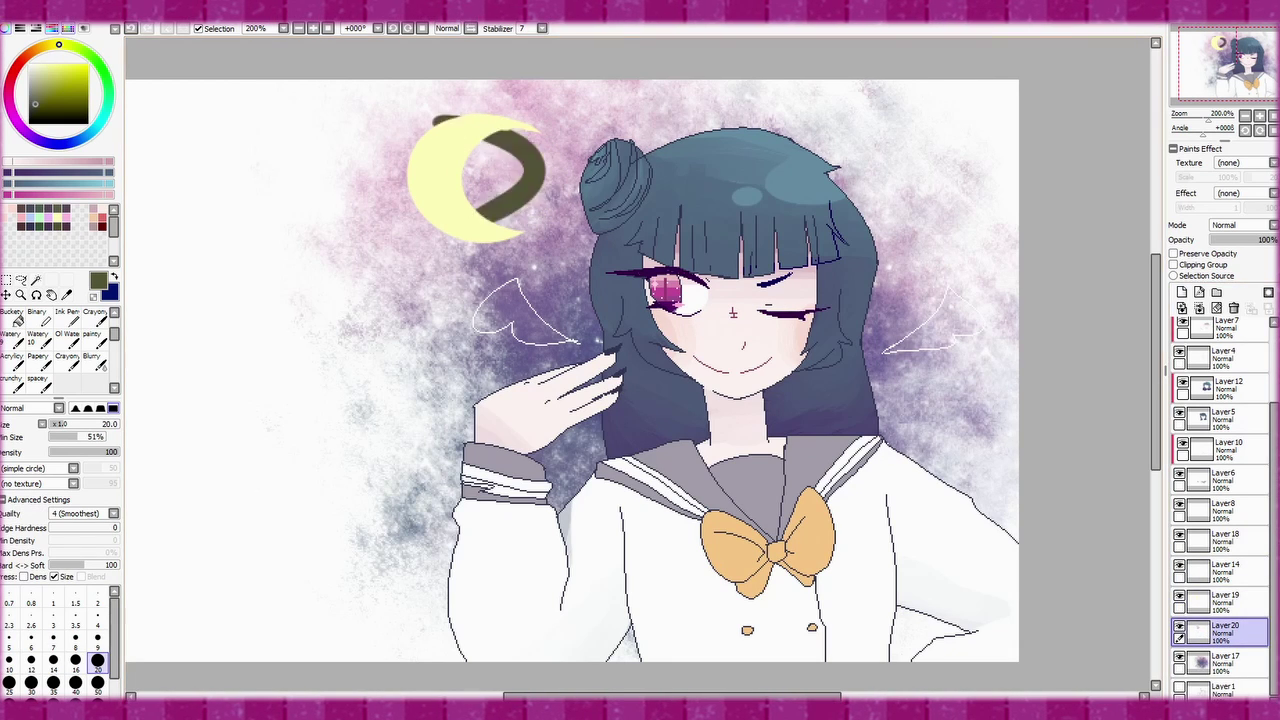
{"action": "key", "text": "ctrl+z"}
{"action": "mouse_move", "coordinate": [508, 130]}
{"action": "left_mouse_down"}
{"action": "mouse_move", "coordinate": [505, 230]}
{"action": "mouse_move", "coordinate": [520, 136]}
{"action": "mouse_move", "coordinate": [540, 205]}
{"action": "left_mouse_up"}
{"action": "key", "text": "ctrl+z"}
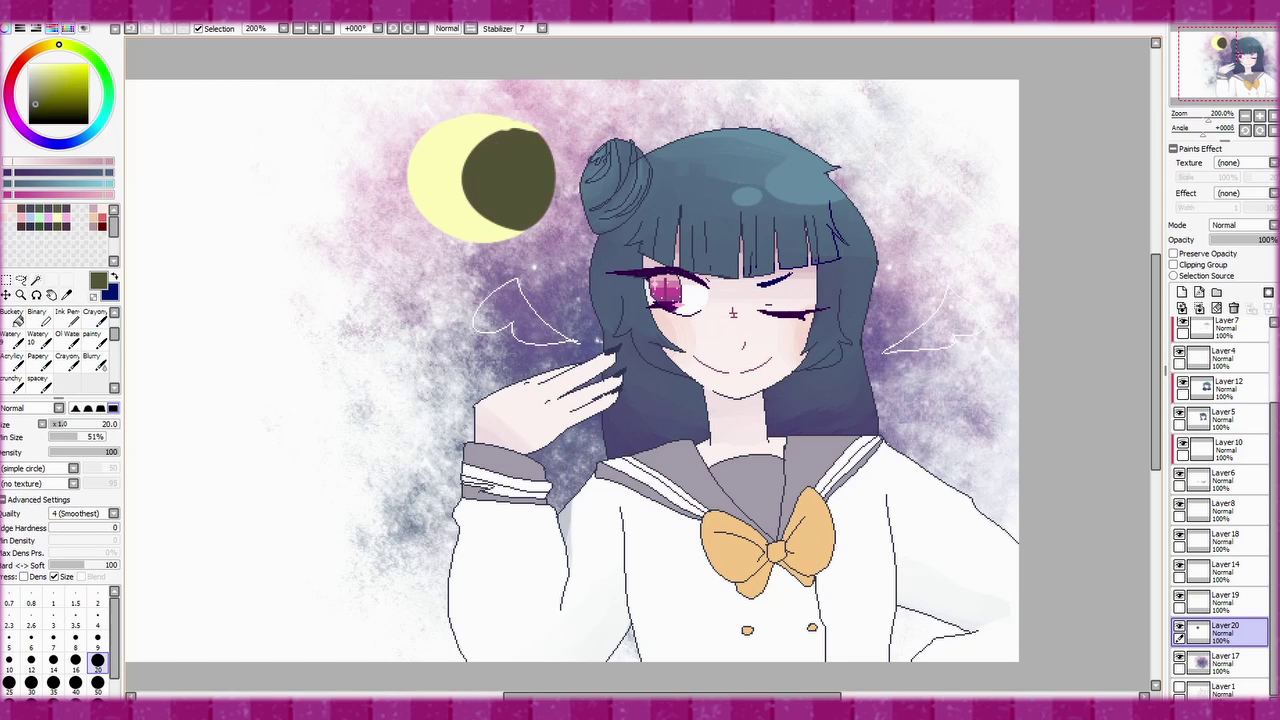
{"action": "left_click_drag", "start_coordinate": [1272, 240], "coordinate": [1256, 240]}
- Add a new layer below Layer17 and fill the whole background with dark navy blue
{"action": "scroll", "coordinate": [572, 370], "scroll_direction": "down", "scroll_amount": 2}
{"action": "scroll", "coordinate": [572, 370], "scroll_direction": "up", "scroll_amount": 2}
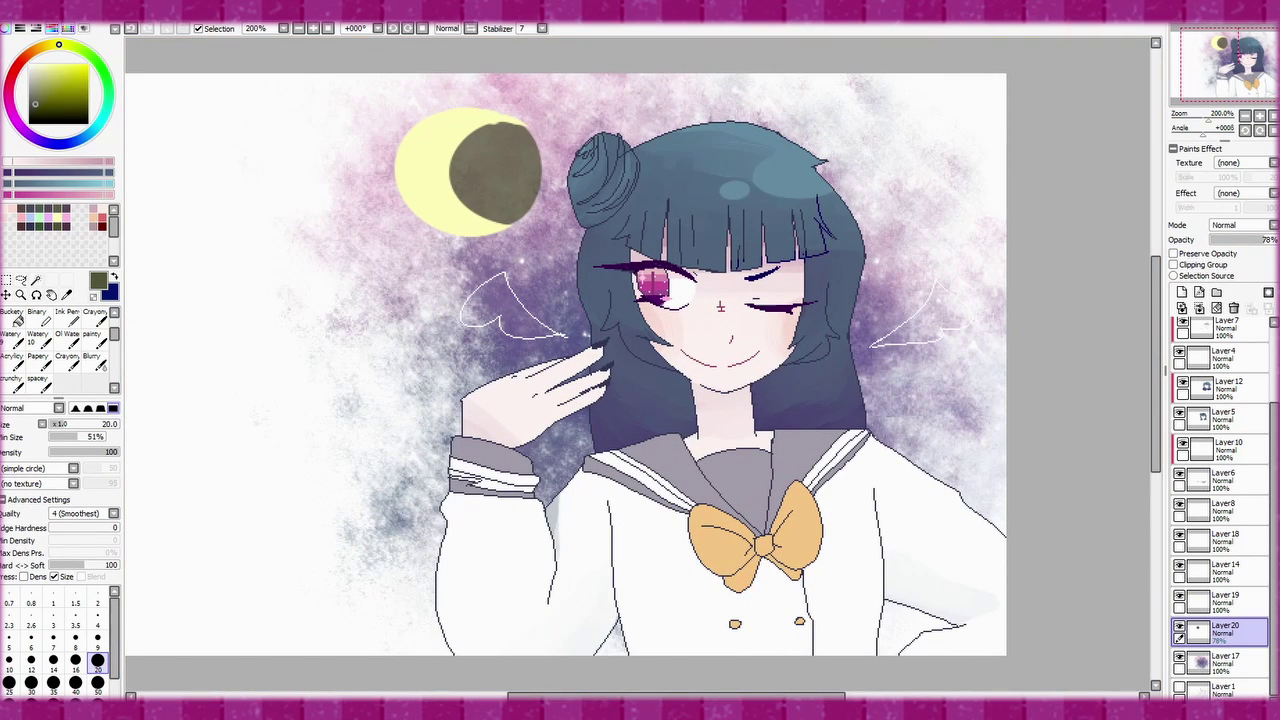
{"action": "left_click", "coordinate": [1182, 291]}
{"action": "left_click", "coordinate": [40, 100]}
{"action": "left_click", "coordinate": [720, 307]}
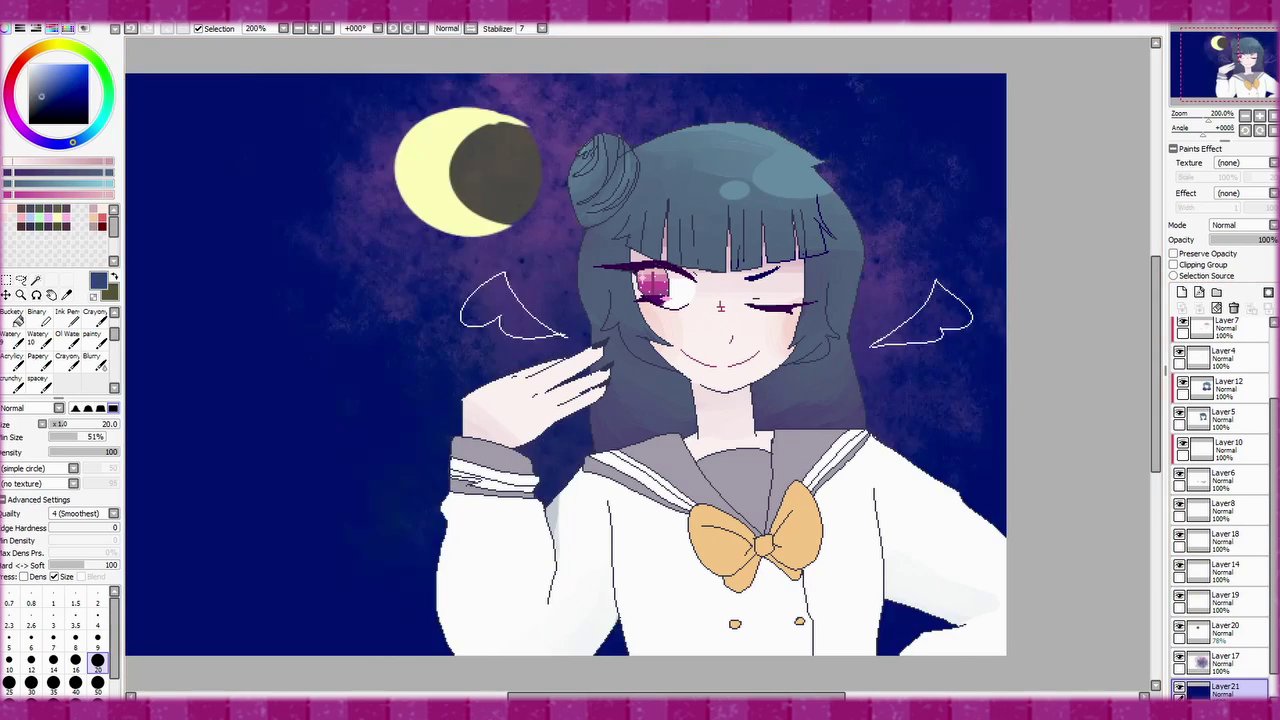
{"action": "left_click", "coordinate": [742, 350]}
- Paint white clouds across the upper background on Layer22 with the spacey brush at size 120
{"action": "key", "text": "x"}
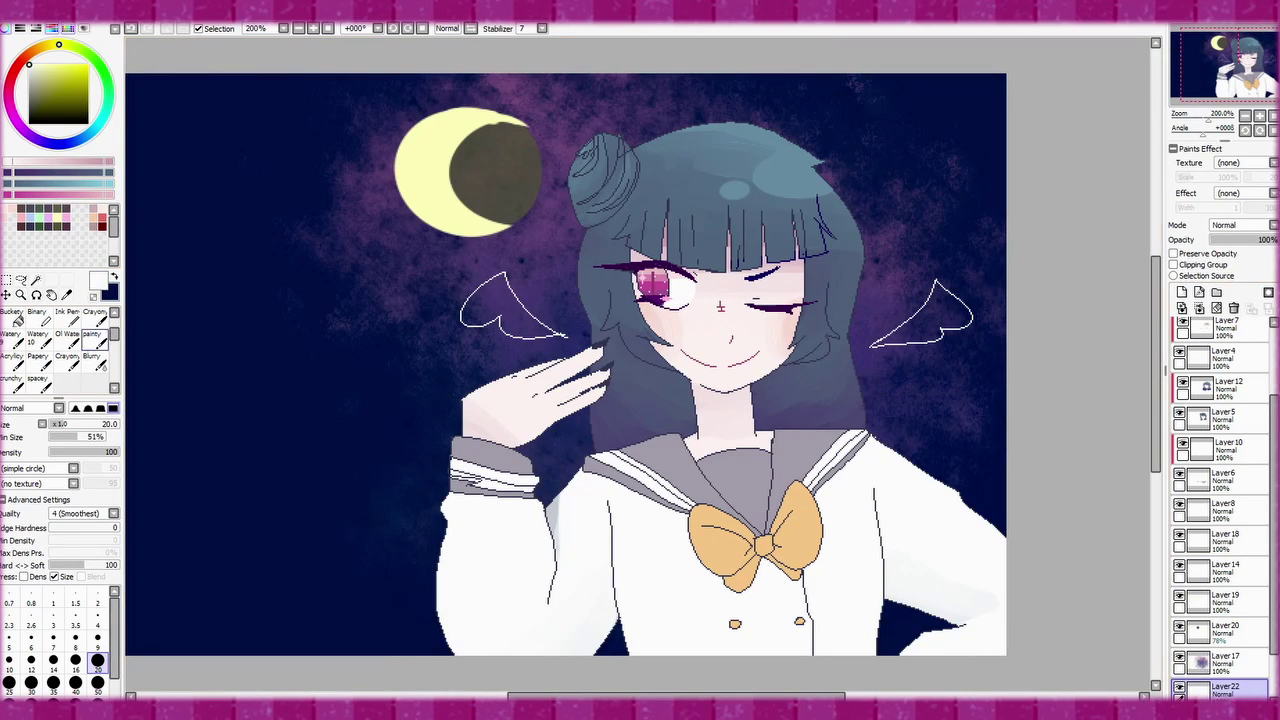
{"action": "left_click", "coordinate": [38, 381]}
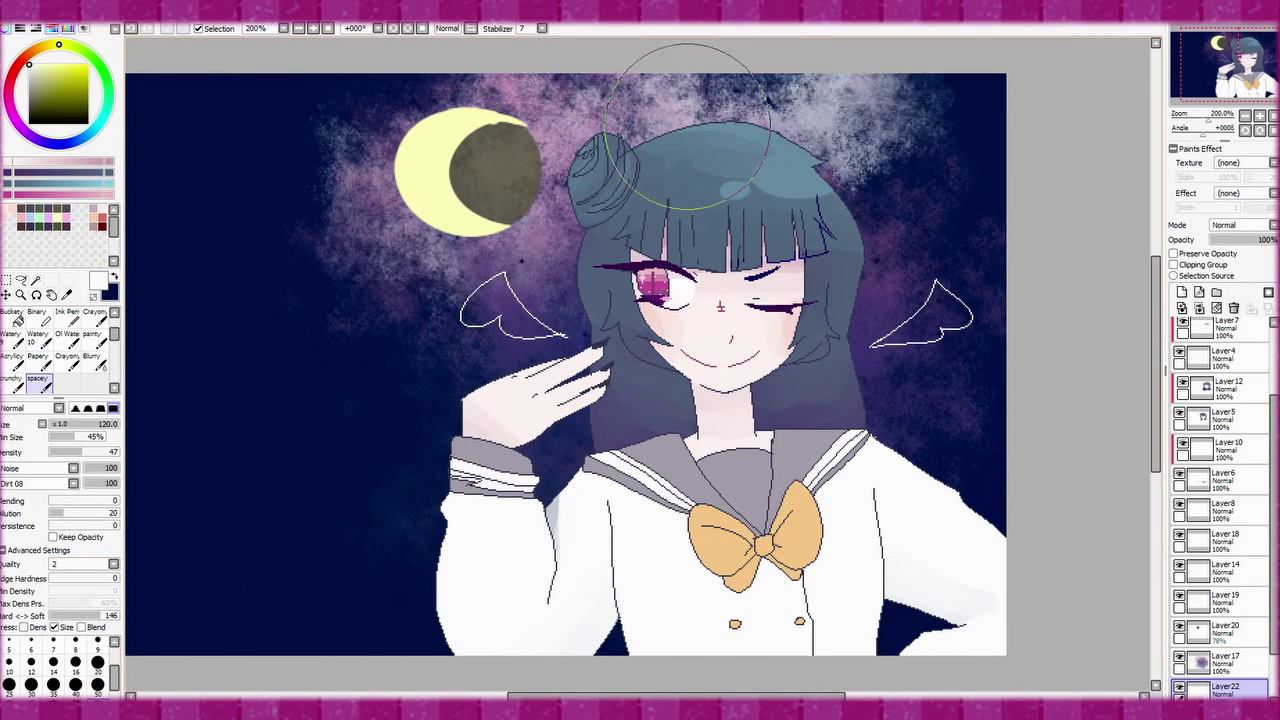